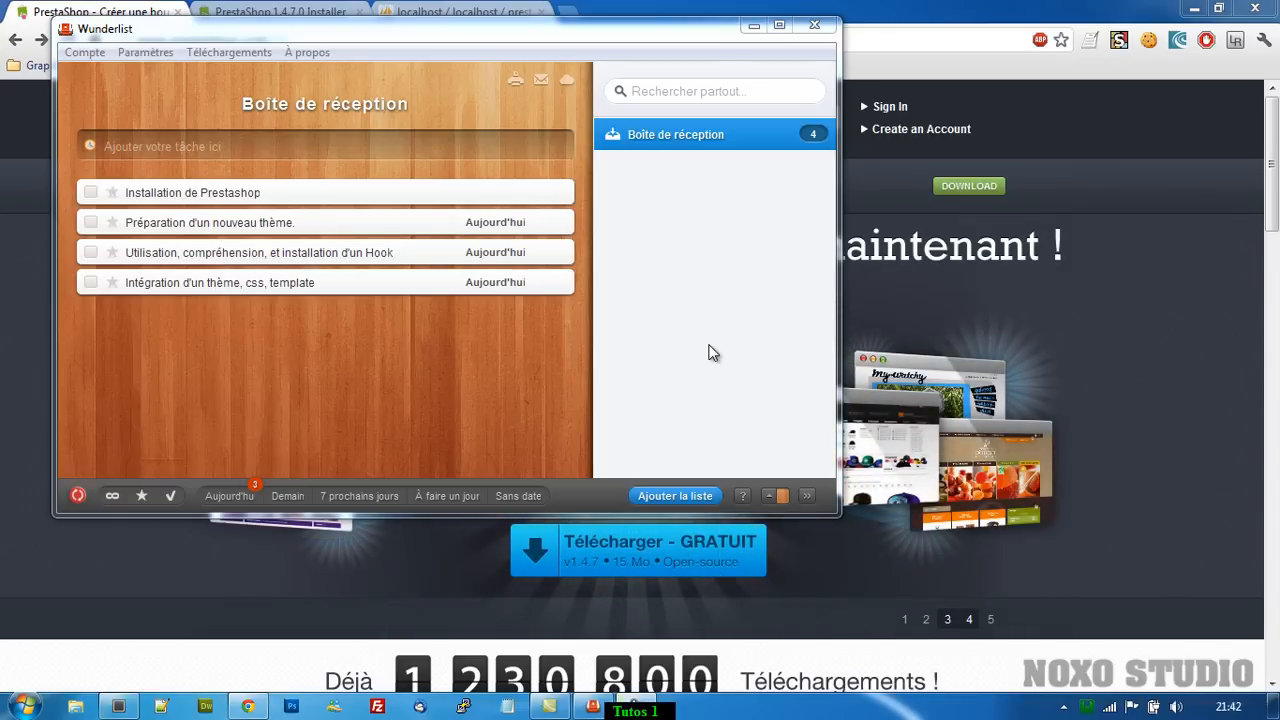
# Bring up the PrestaShop website and go to its Download page from the Discover menu.
pyautogui.click(938, 20)
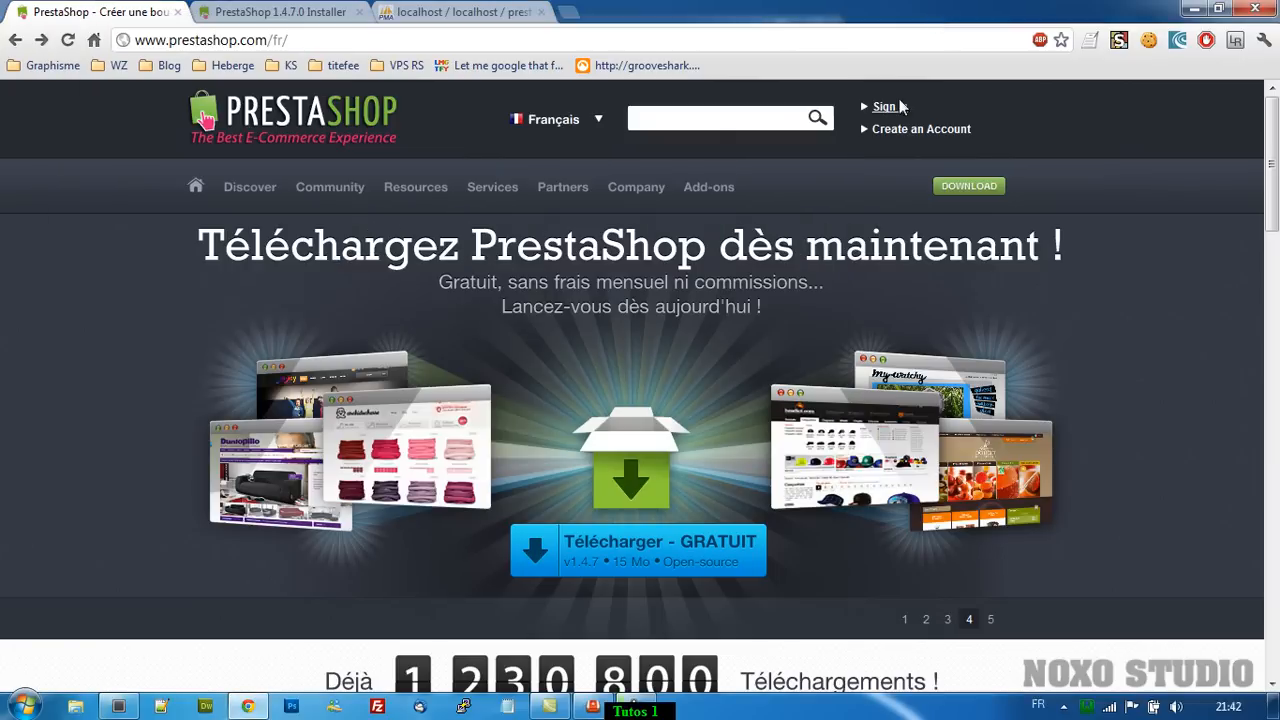
pyautogui.scroll(-3, 1190, 455)
pyautogui.scroll(3, 1168, 452)
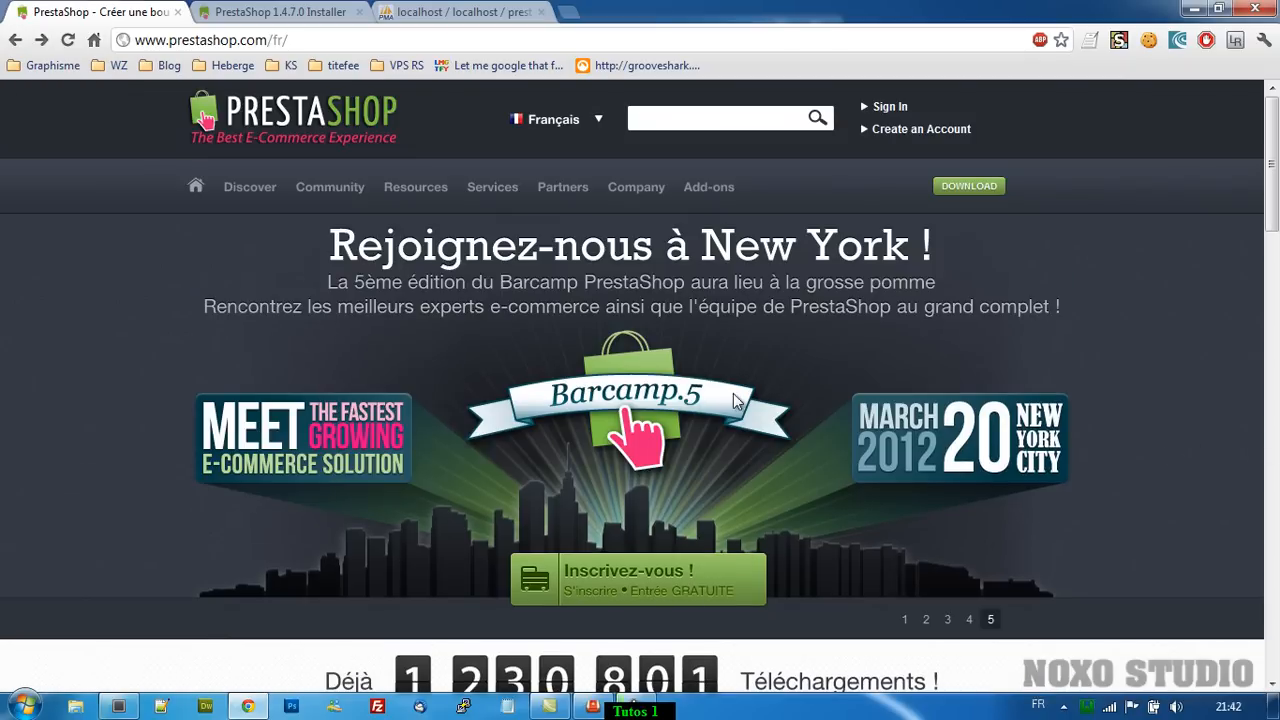
pyautogui.moveTo(296, 188)
pyautogui.moveTo(250, 187)
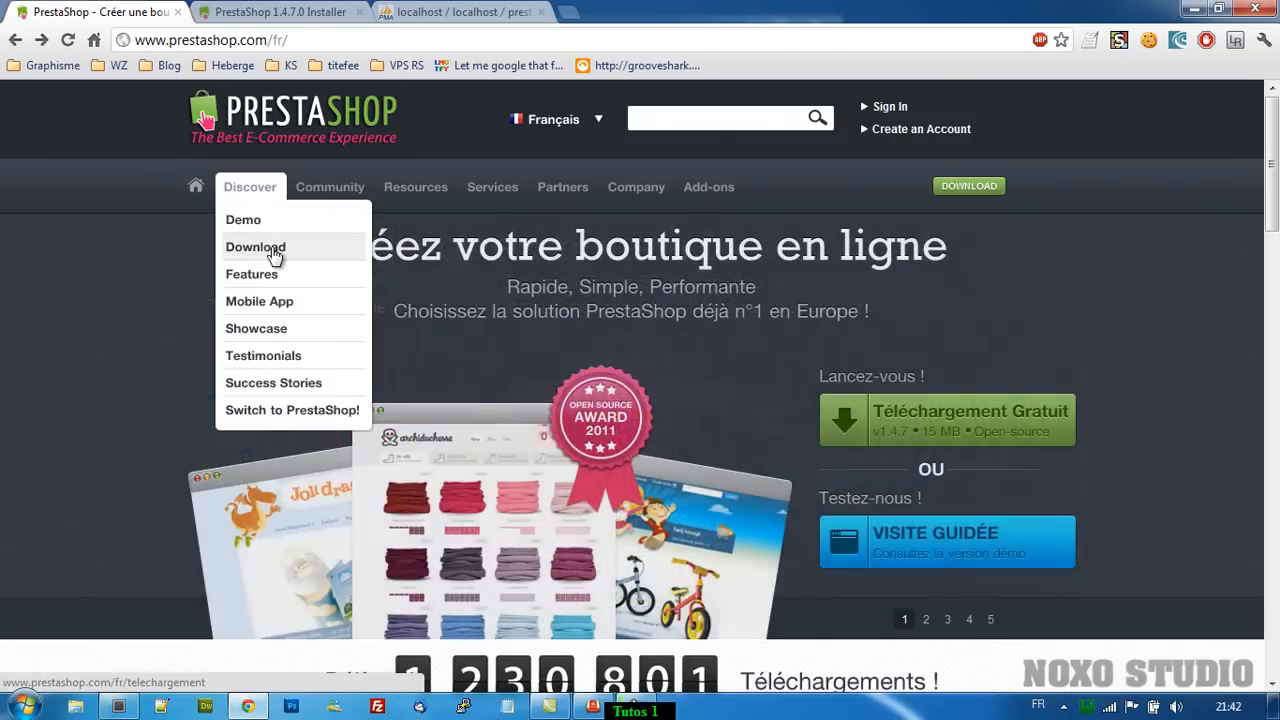
pyautogui.click(275, 256)
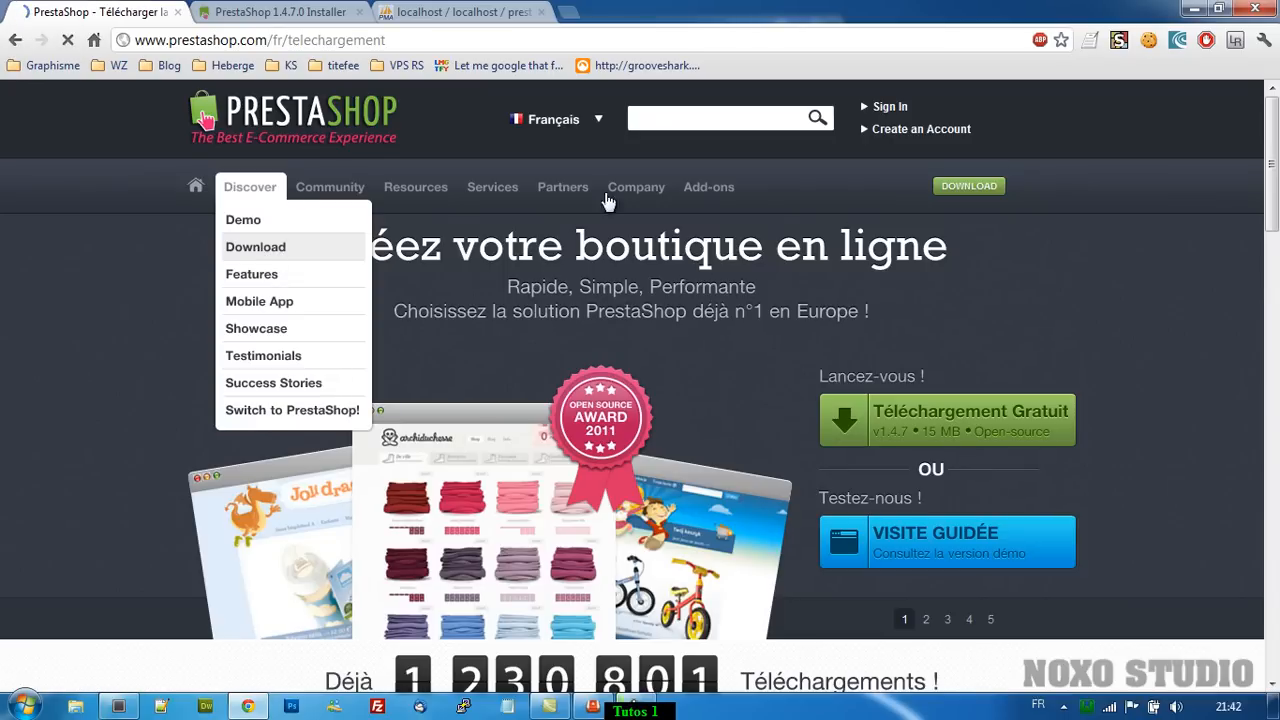
# Check the v1.4.7 download form's language list, leaving English and Français included.
pyautogui.scroll(-3, 209, 465)
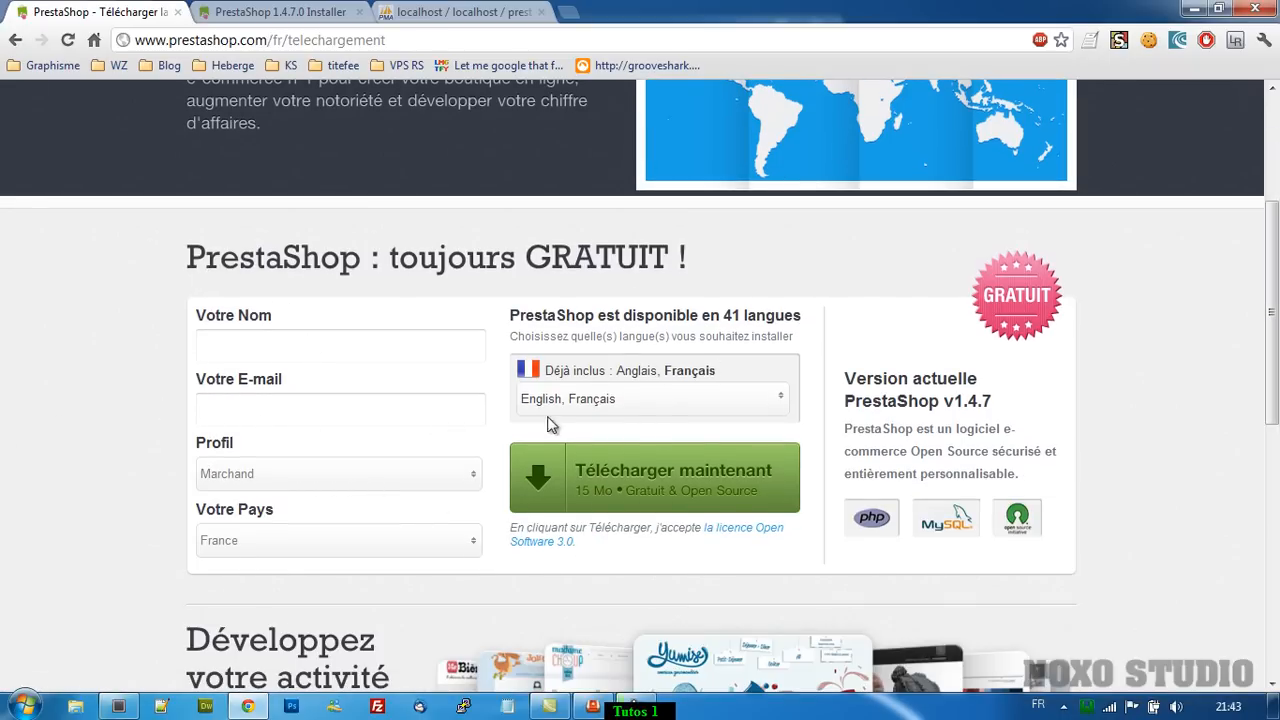
pyautogui.click(625, 405)
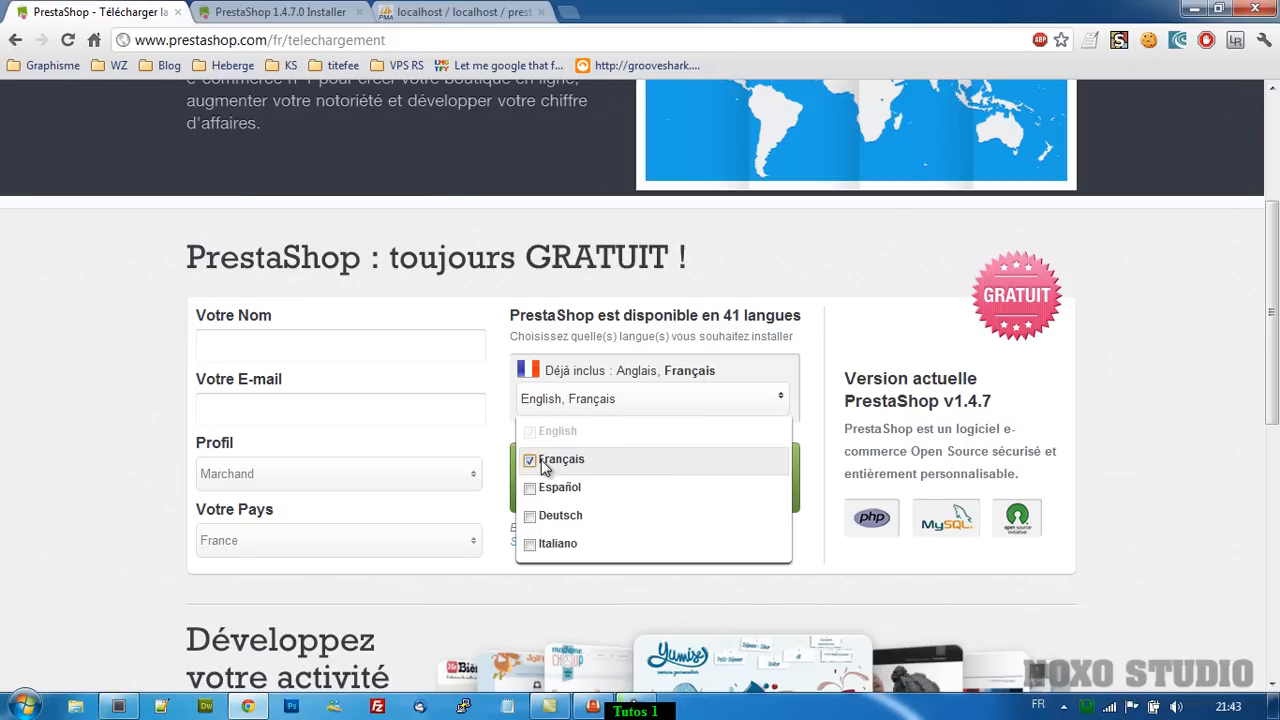
pyautogui.click(580, 368)
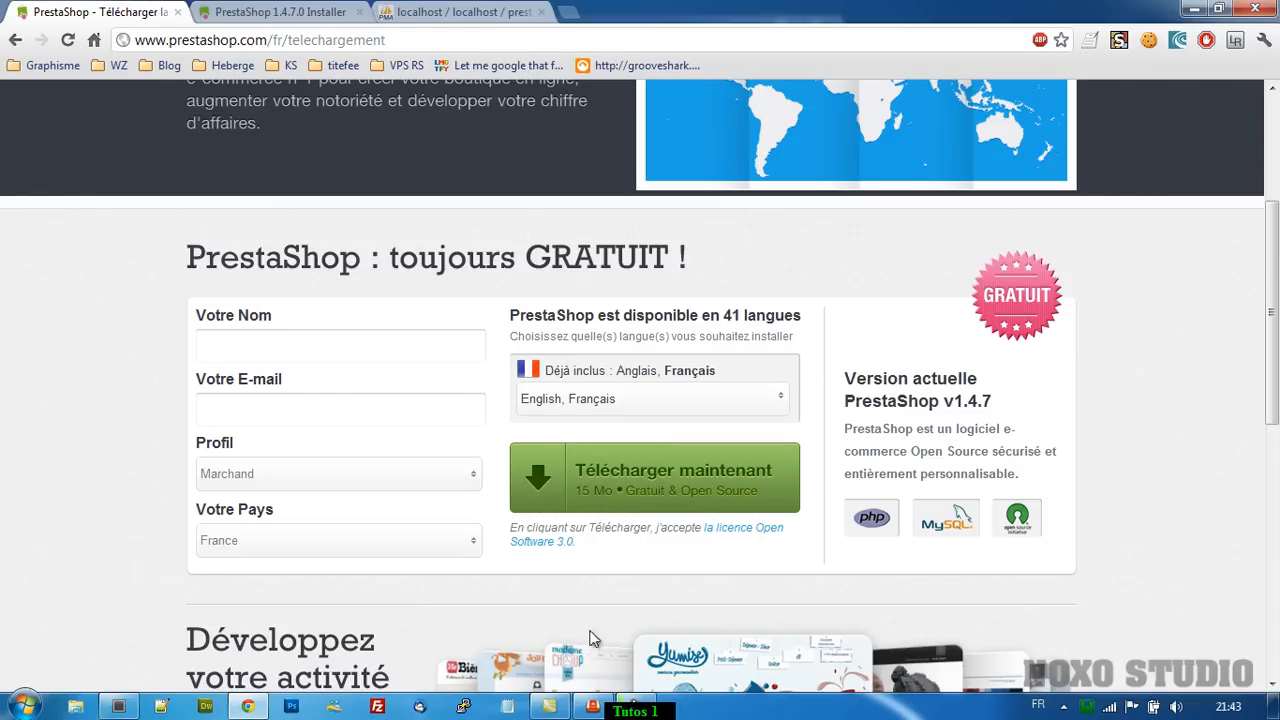
pyautogui.moveTo(600, 712)
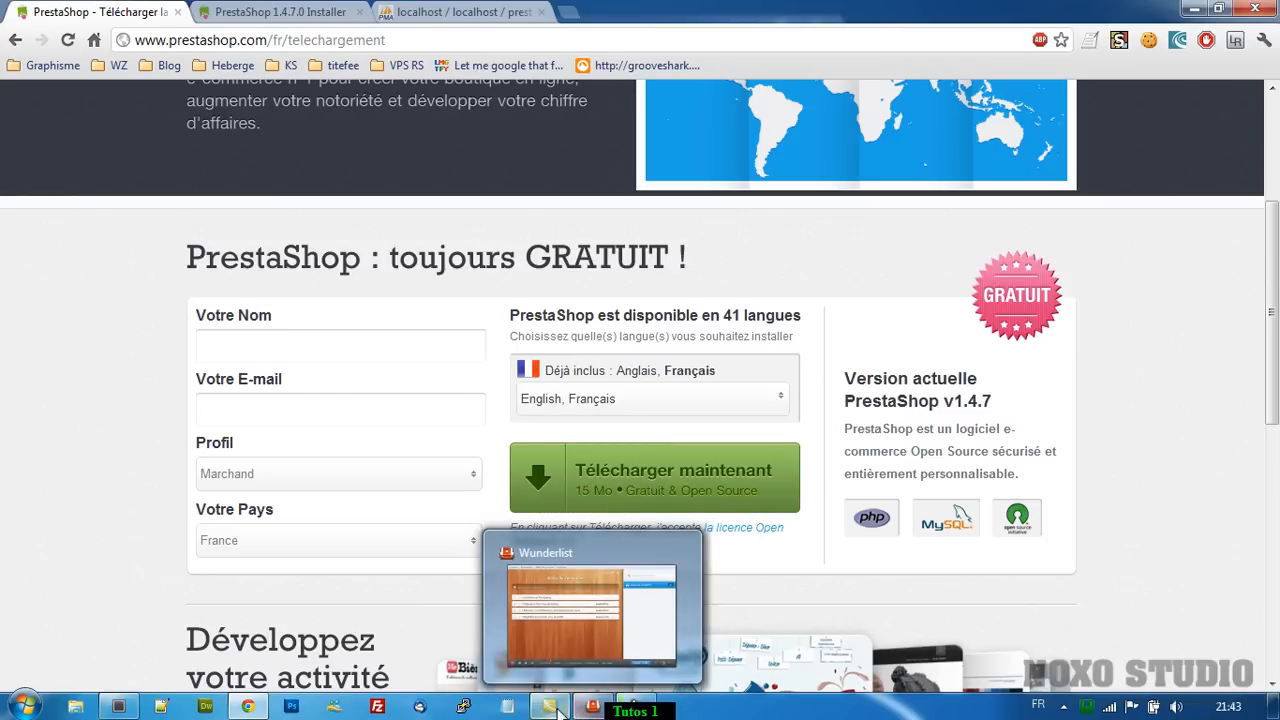
pyautogui.moveTo(110, 708)
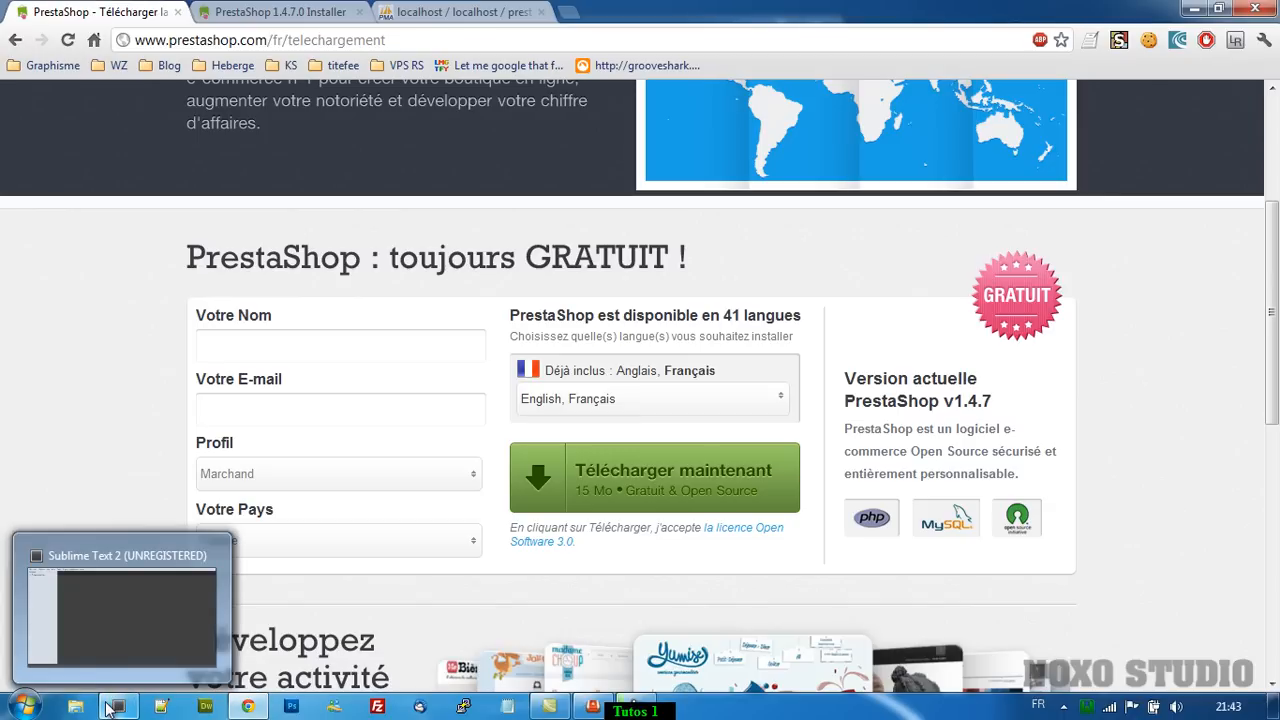
pyautogui.click(280, 10)
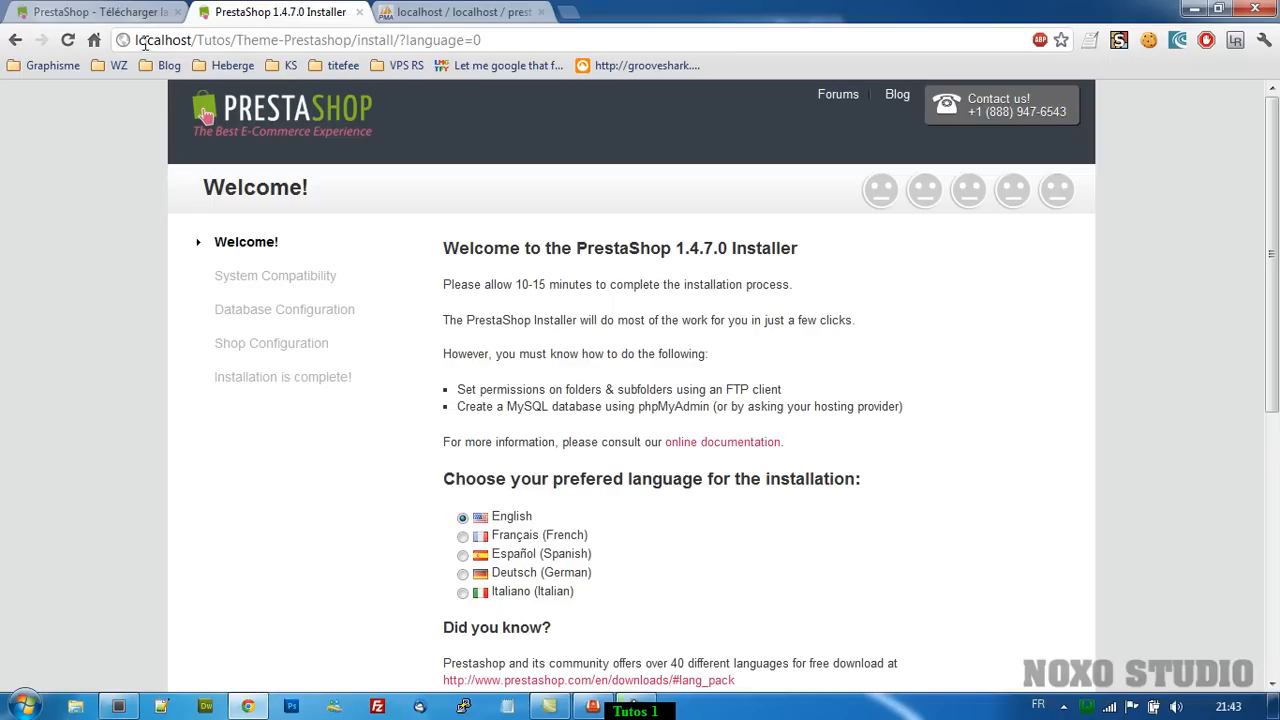
# Highlight the installer's local address, skim the welcome page, then bring up phpMyAdmin's prestashop database.
pyautogui.moveTo(136, 40); pyautogui.dragTo(519, 36)
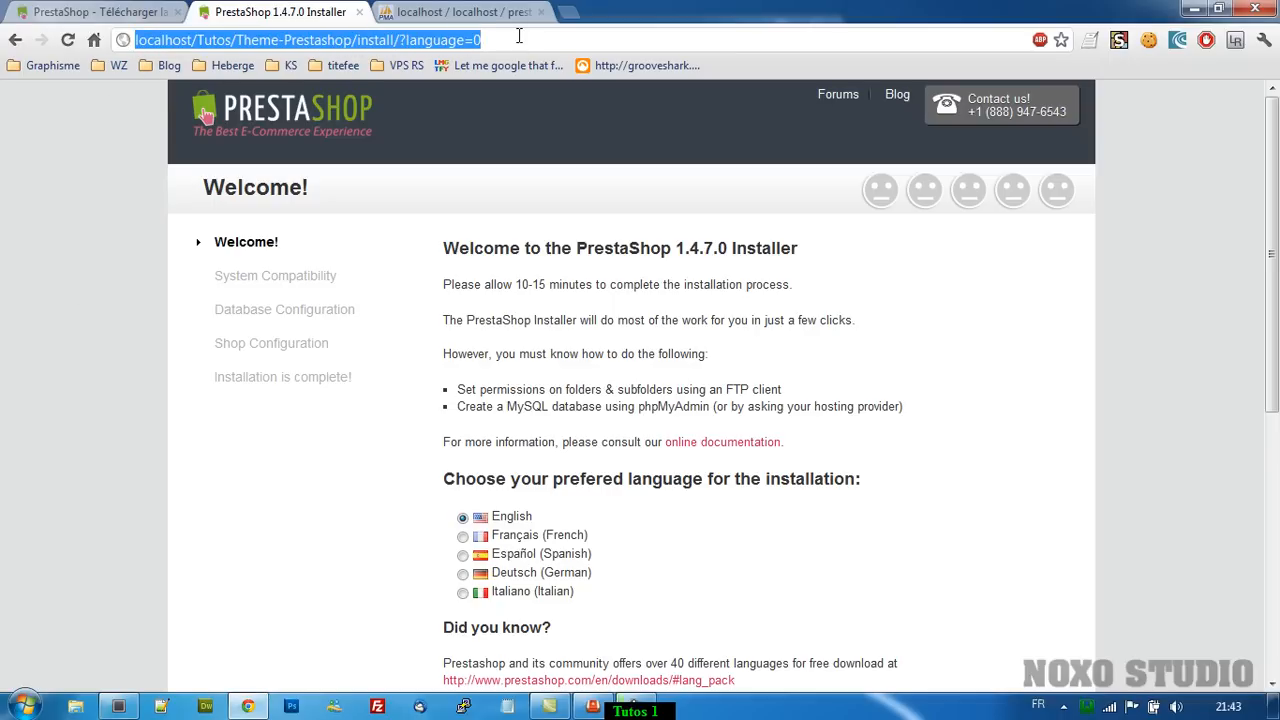
pyautogui.scroll(-2, 118, 248)
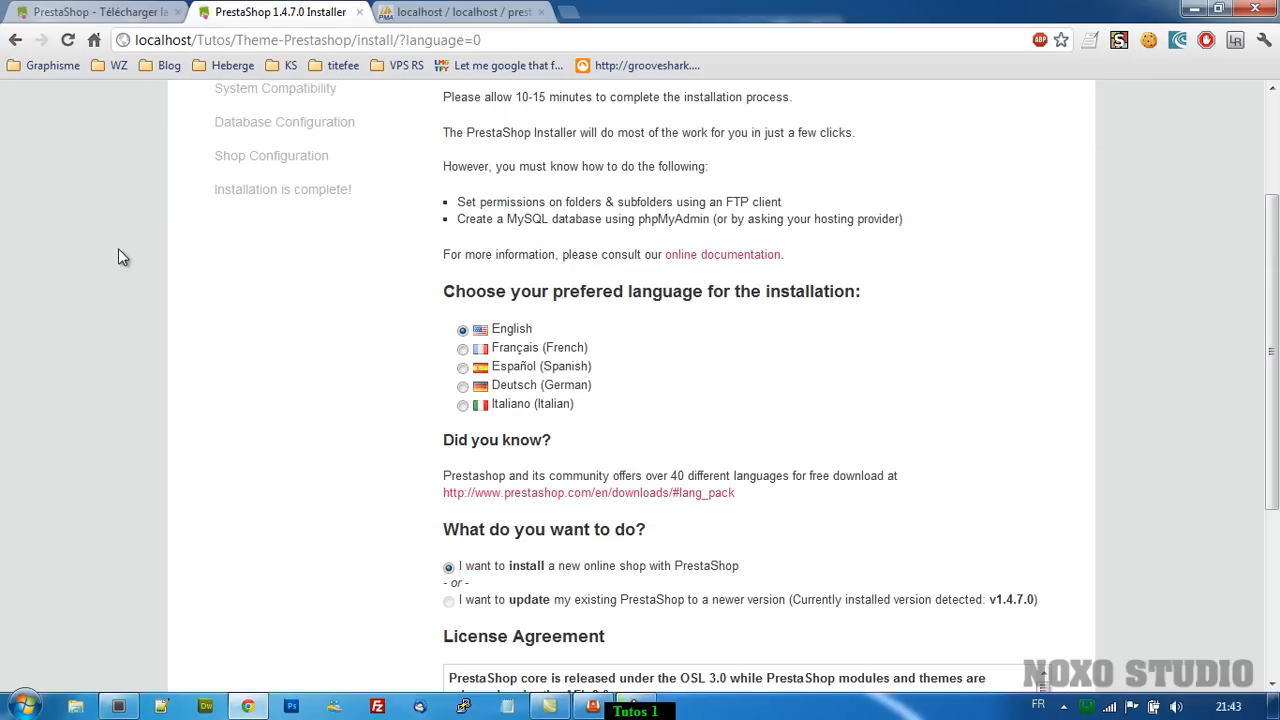
pyautogui.scroll(2, 118, 257)
pyautogui.click(458, 12)
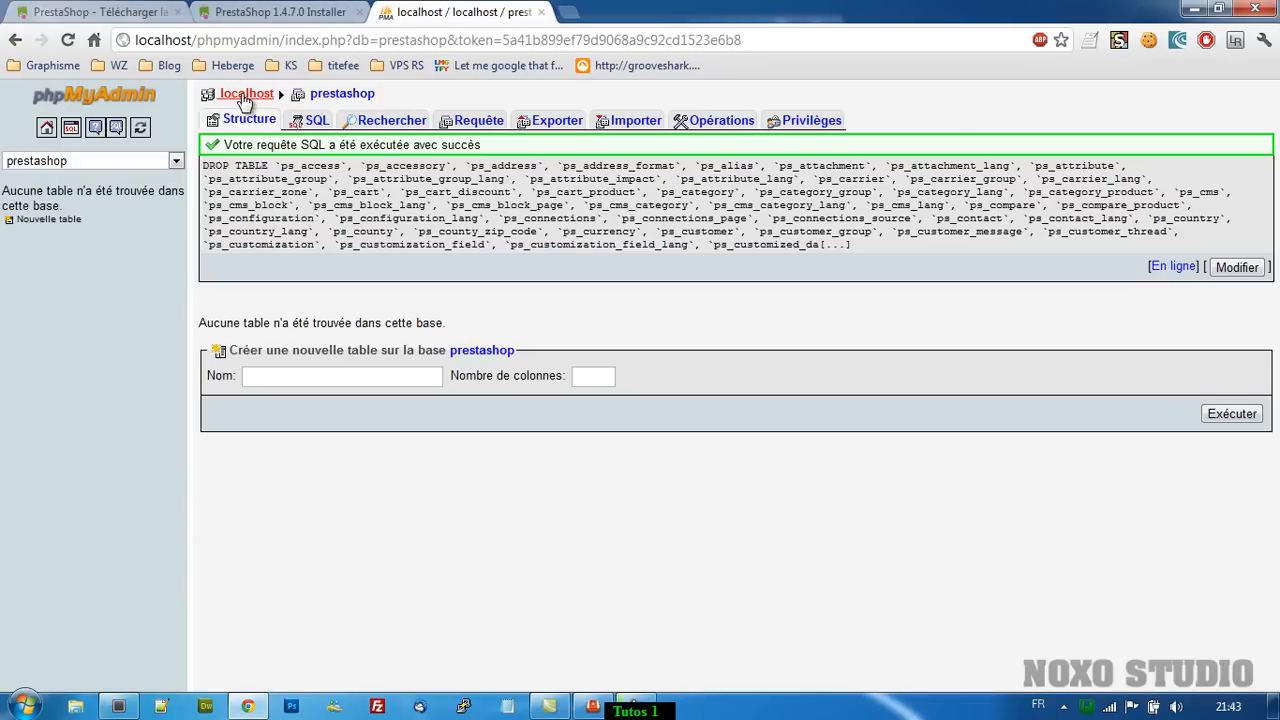
# Reopen the prestashop database from the localhost server overview to confirm it has no tables.
pyautogui.click(247, 94)
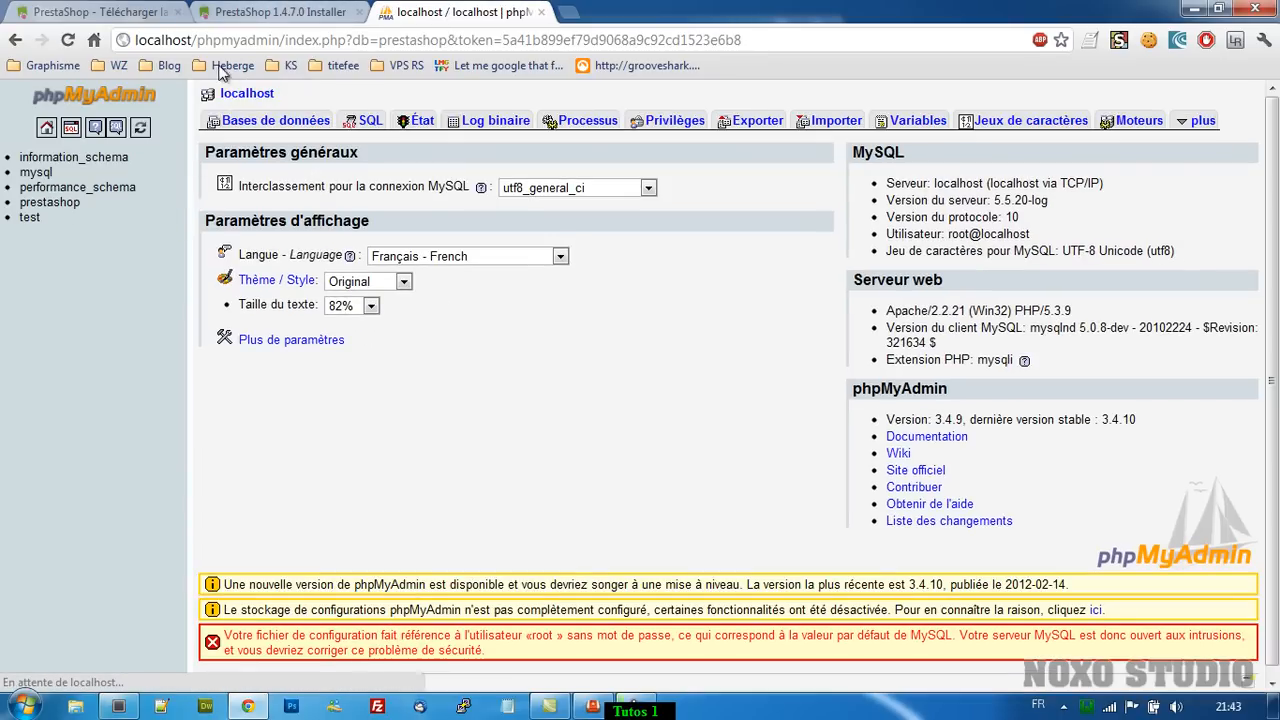
pyautogui.click(45, 202)
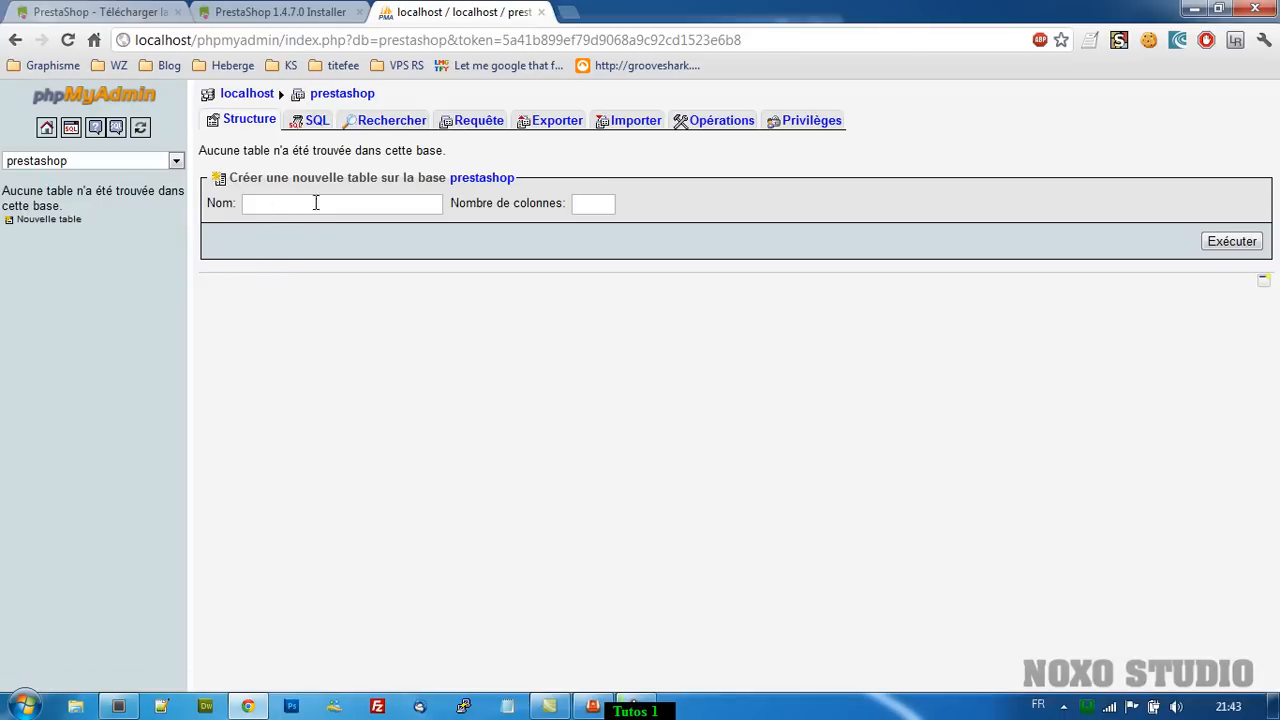
pyautogui.click(255, 14)
# Choose Français as the installation language and tick 'J'approuve les termes et conditions'.
pyautogui.scroll(-5, 124, 450)
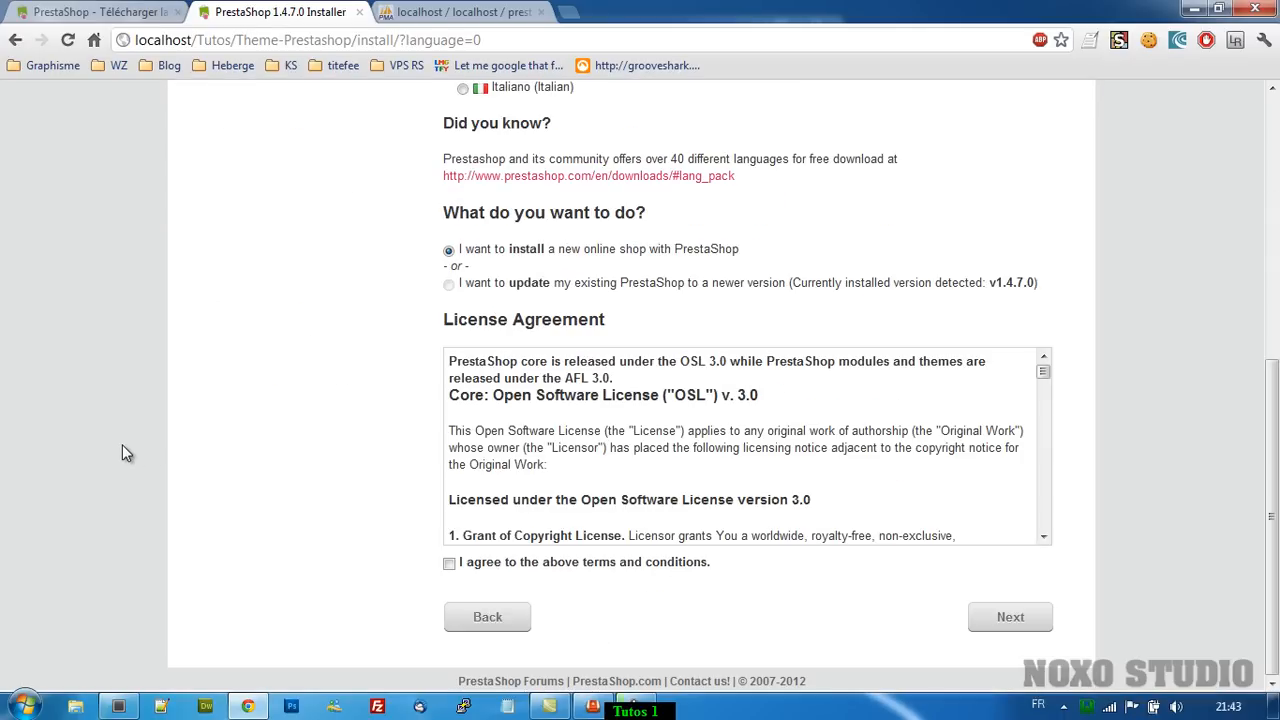
pyautogui.scroll(5, 131, 436)
pyautogui.scroll(-4, 139, 430)
pyautogui.scroll(5, 150, 431)
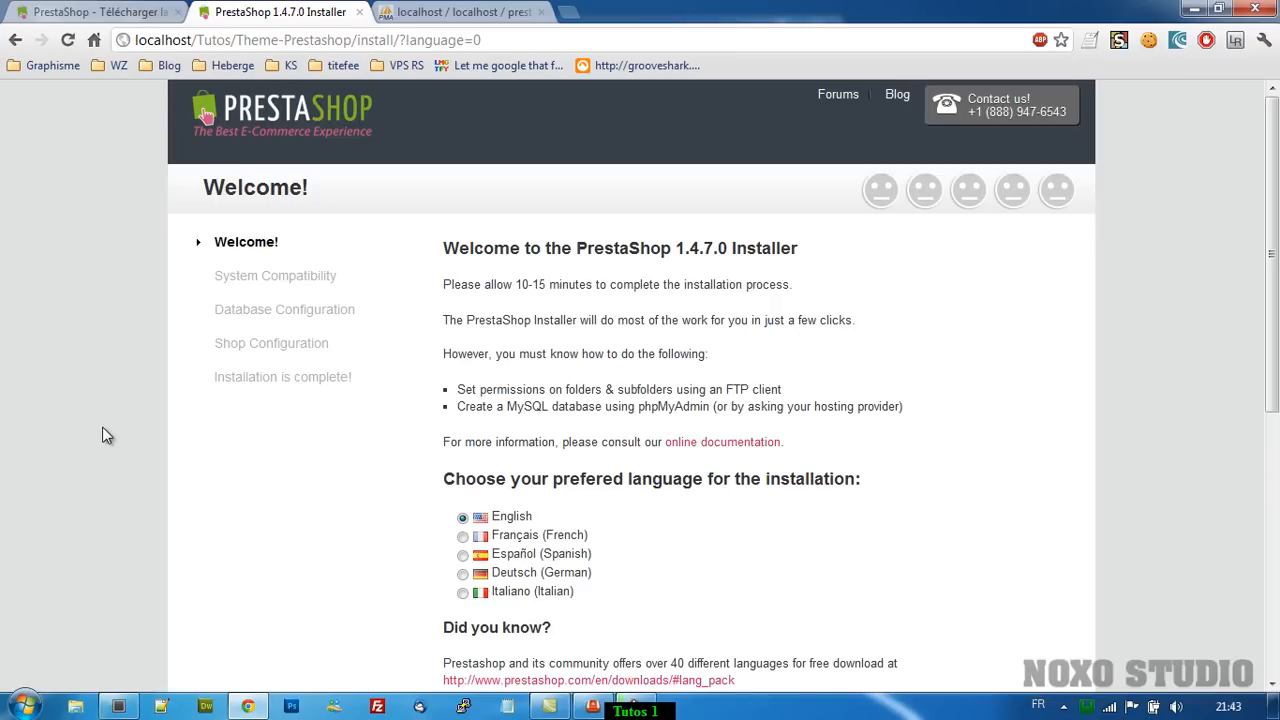
pyautogui.scroll(-1, 102, 428)
pyautogui.click(462, 443)
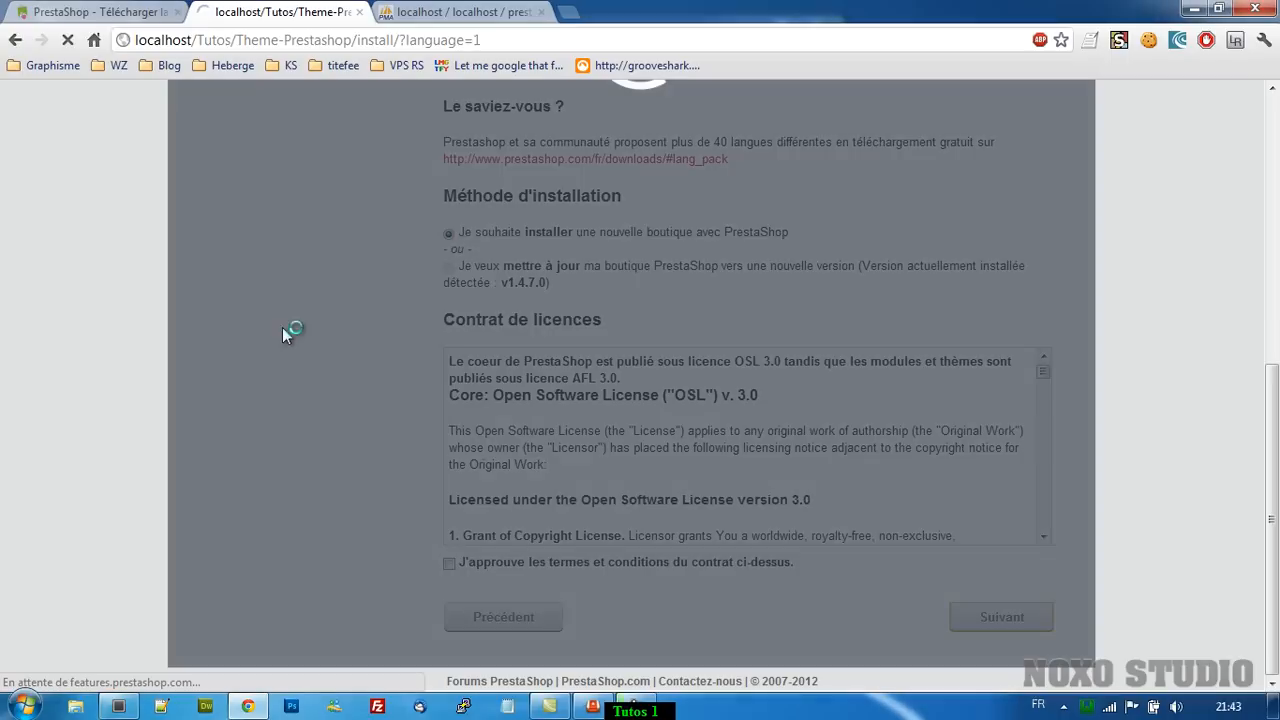
pyautogui.scroll(2, 331, 389)
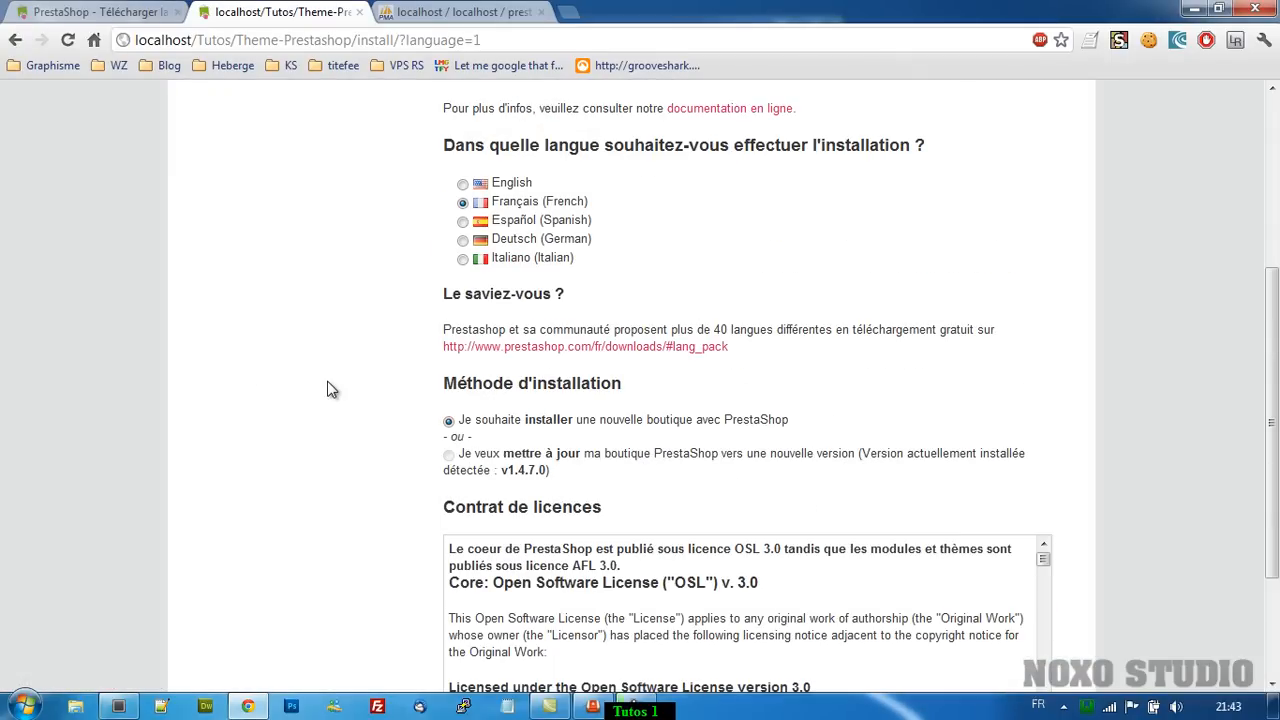
pyautogui.scroll(-2, 331, 389)
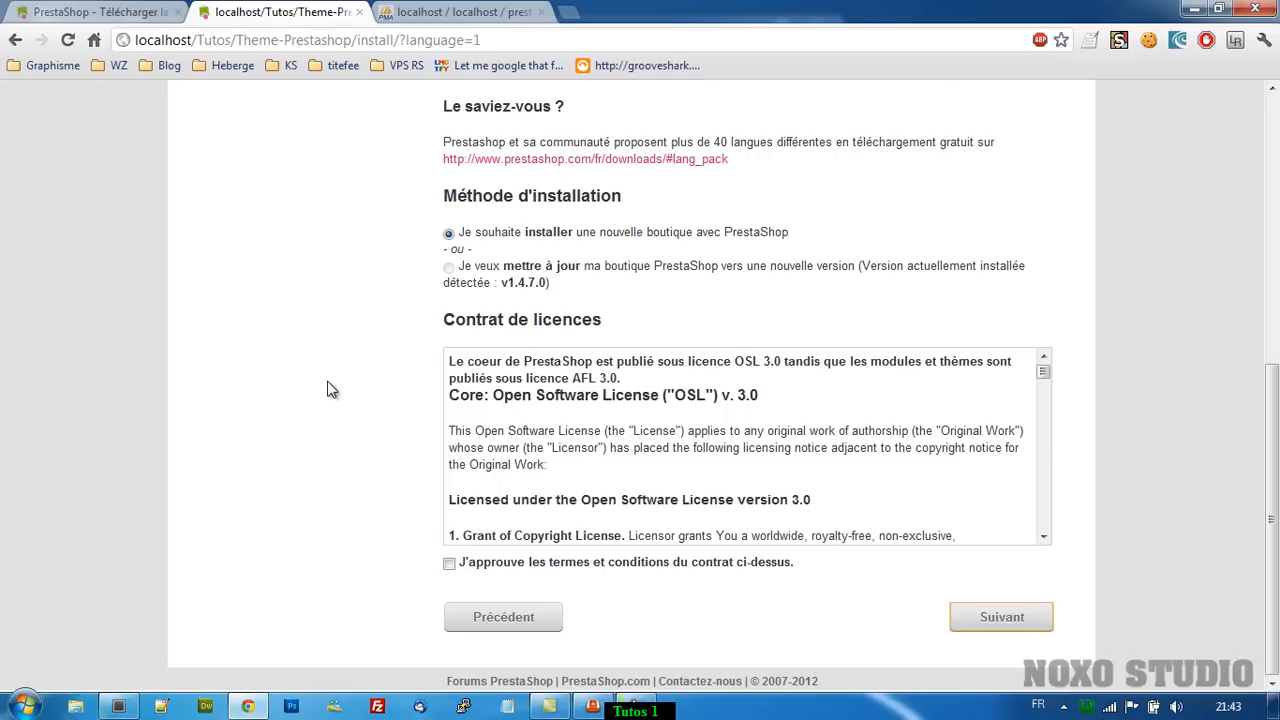
pyautogui.click(450, 565)
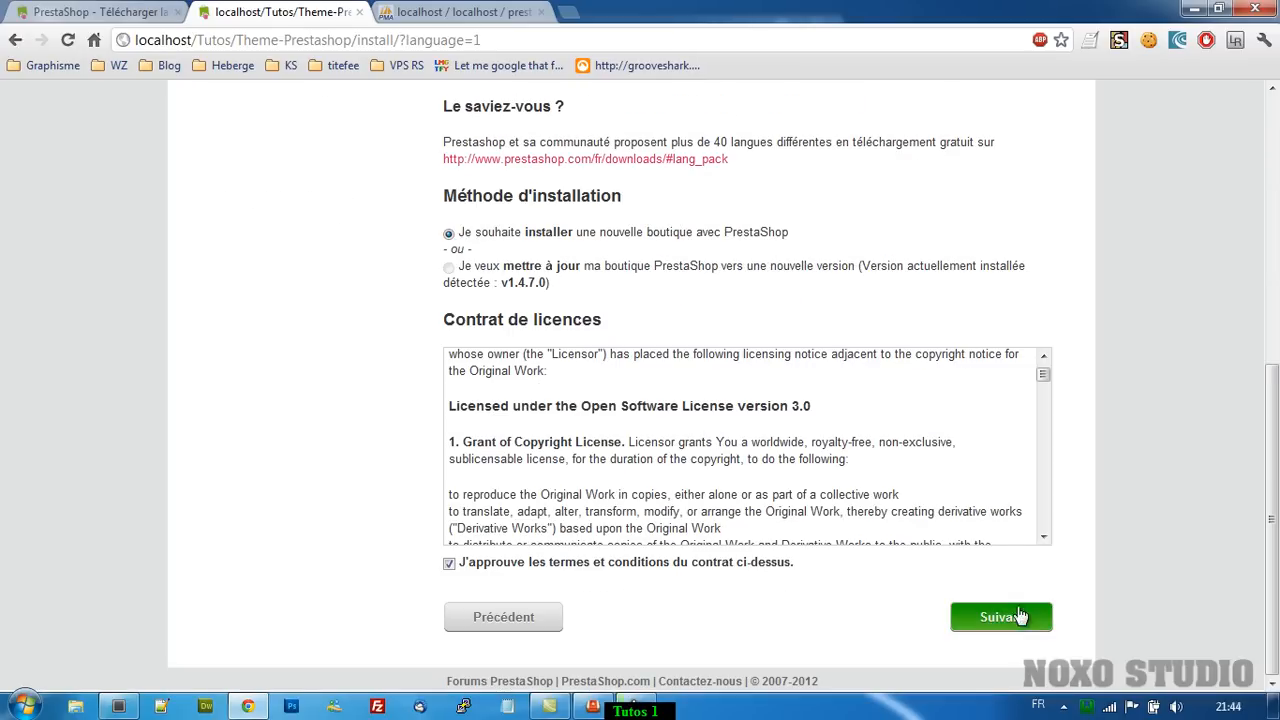
# Verify the localhost prestashop database settings with a connection test and continue to shop configuration.
pyautogui.click(1000, 616)
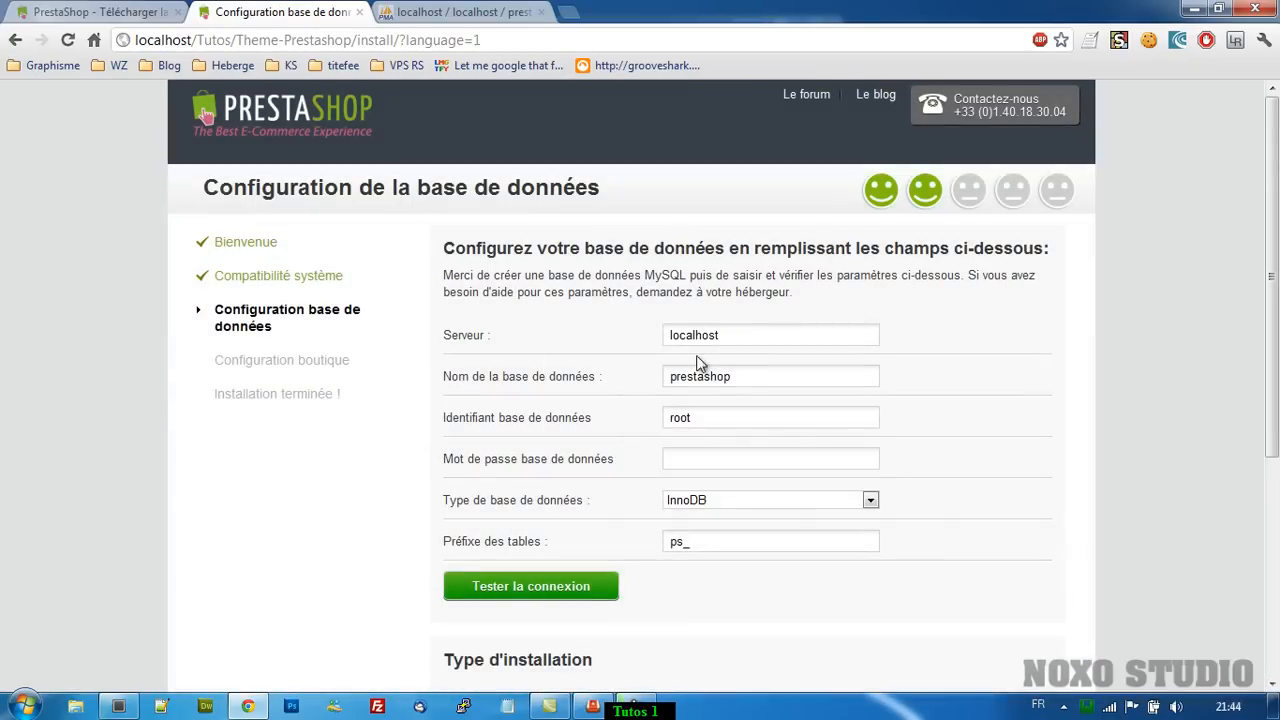
pyautogui.doubleClick(740, 336)
pyautogui.press('Tab')
pyautogui.press('Tab')
pyautogui.click(717, 460)
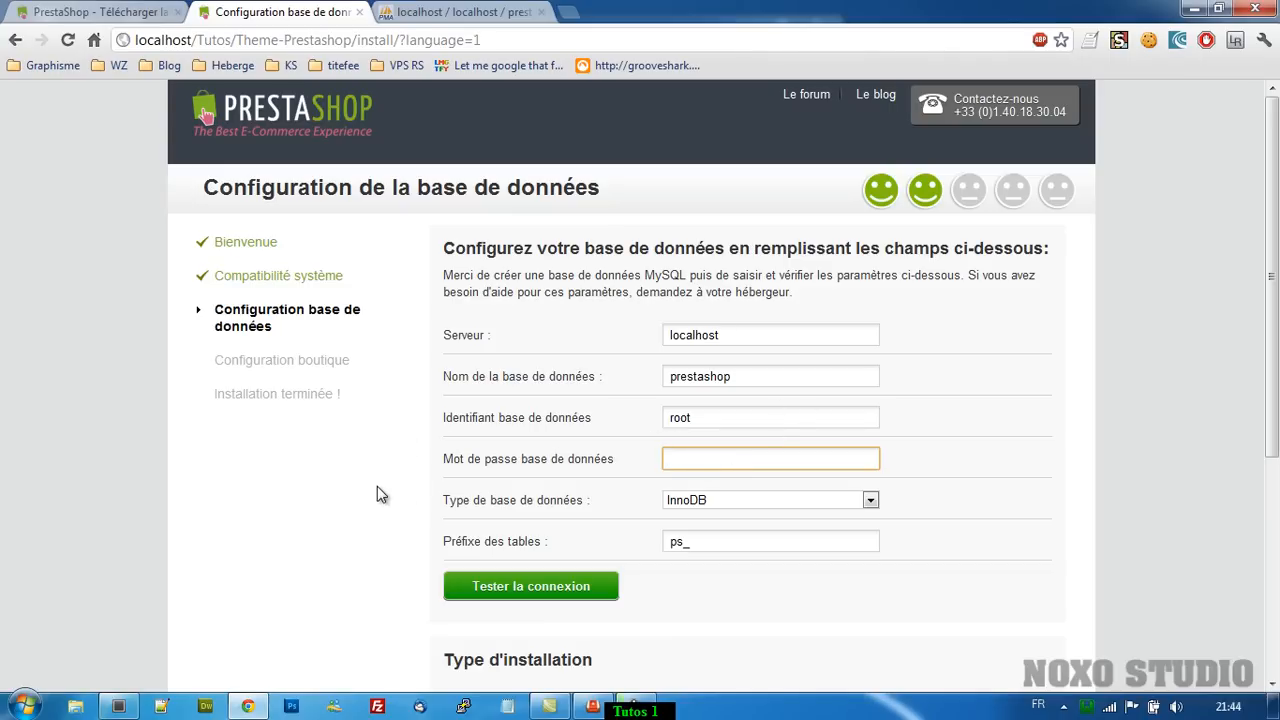
pyautogui.click(545, 586)
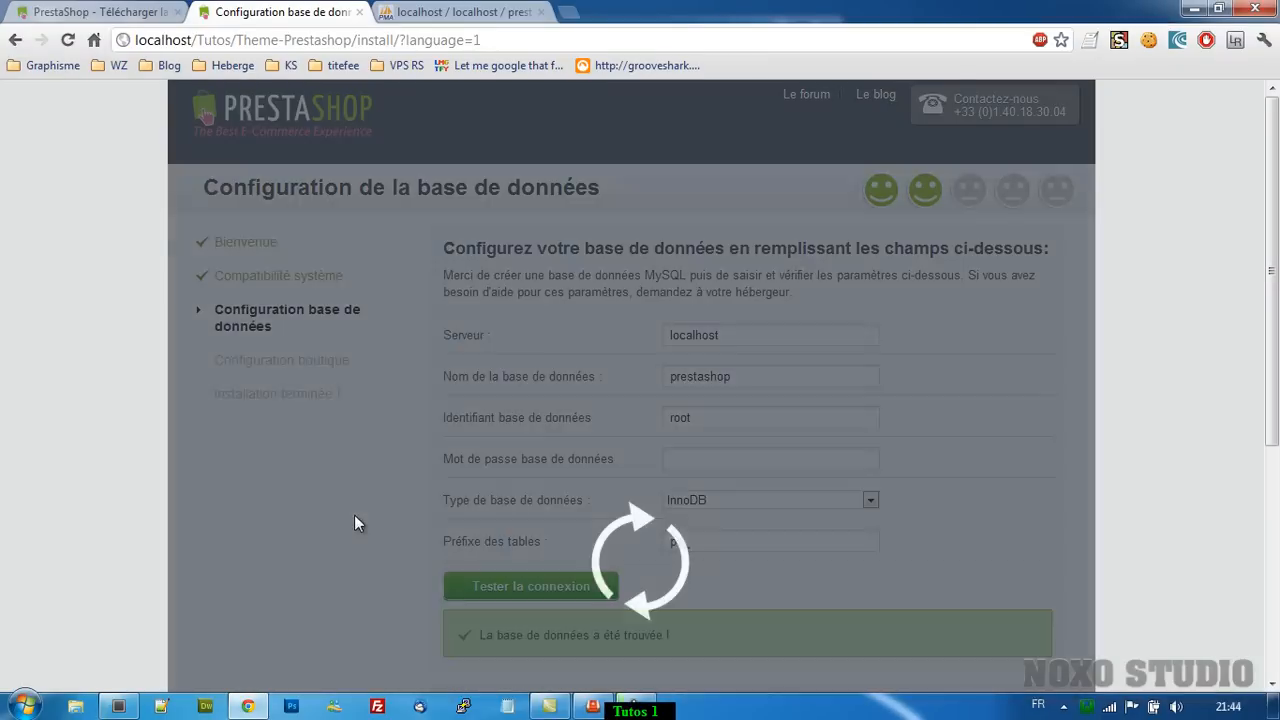
pyautogui.scroll(-4, 362, 500)
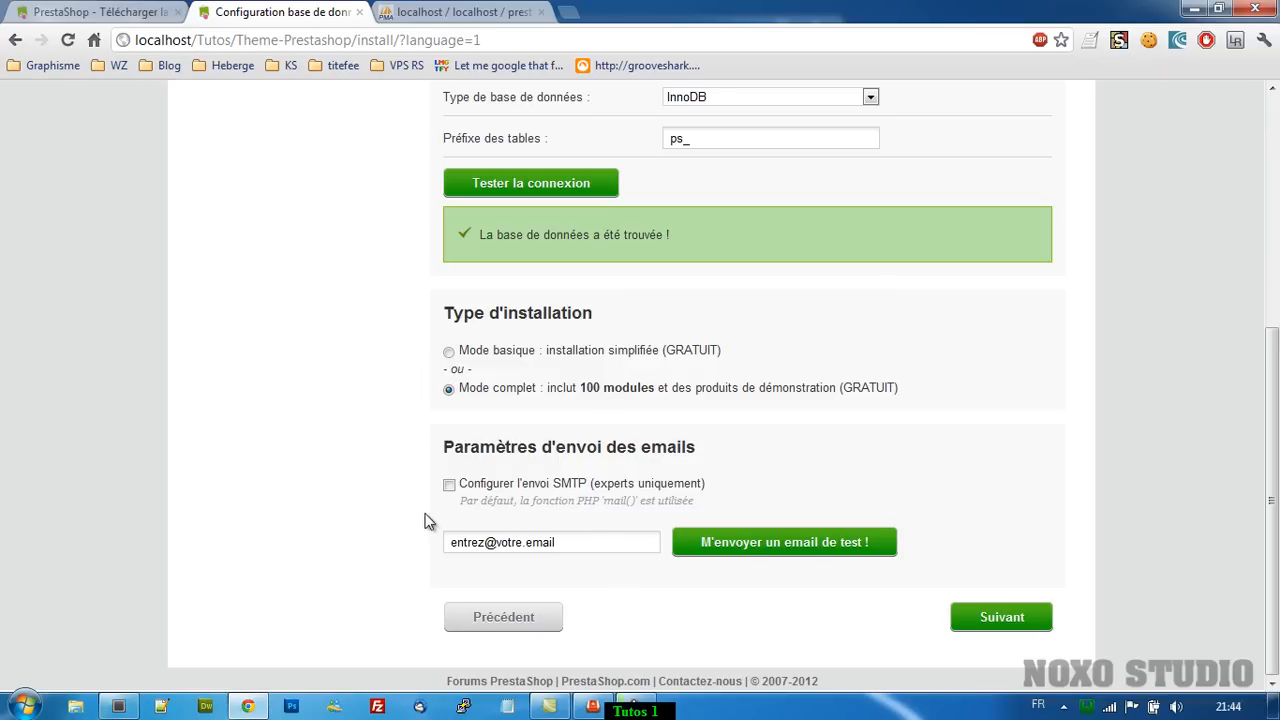
pyautogui.click(977, 617)
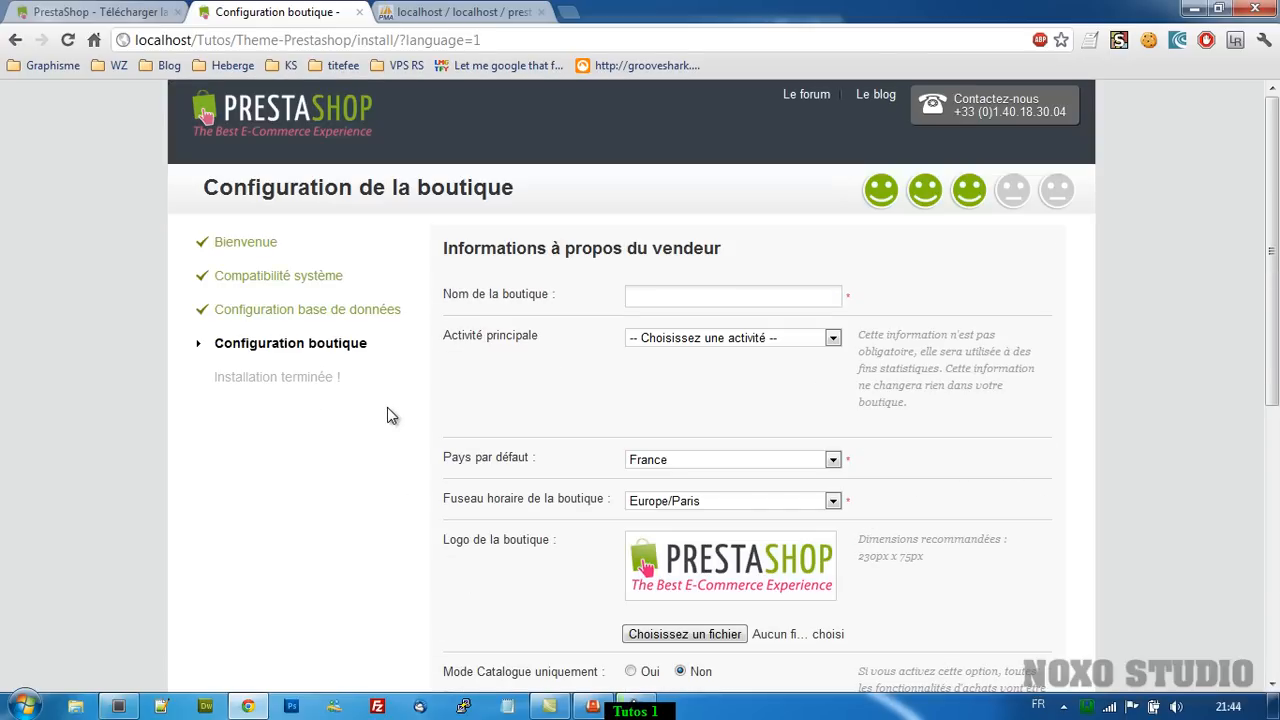
# Refresh phpMyAdmin to see the new ps_ tables, then begin entering the shop name.
pyautogui.click(460, 12)
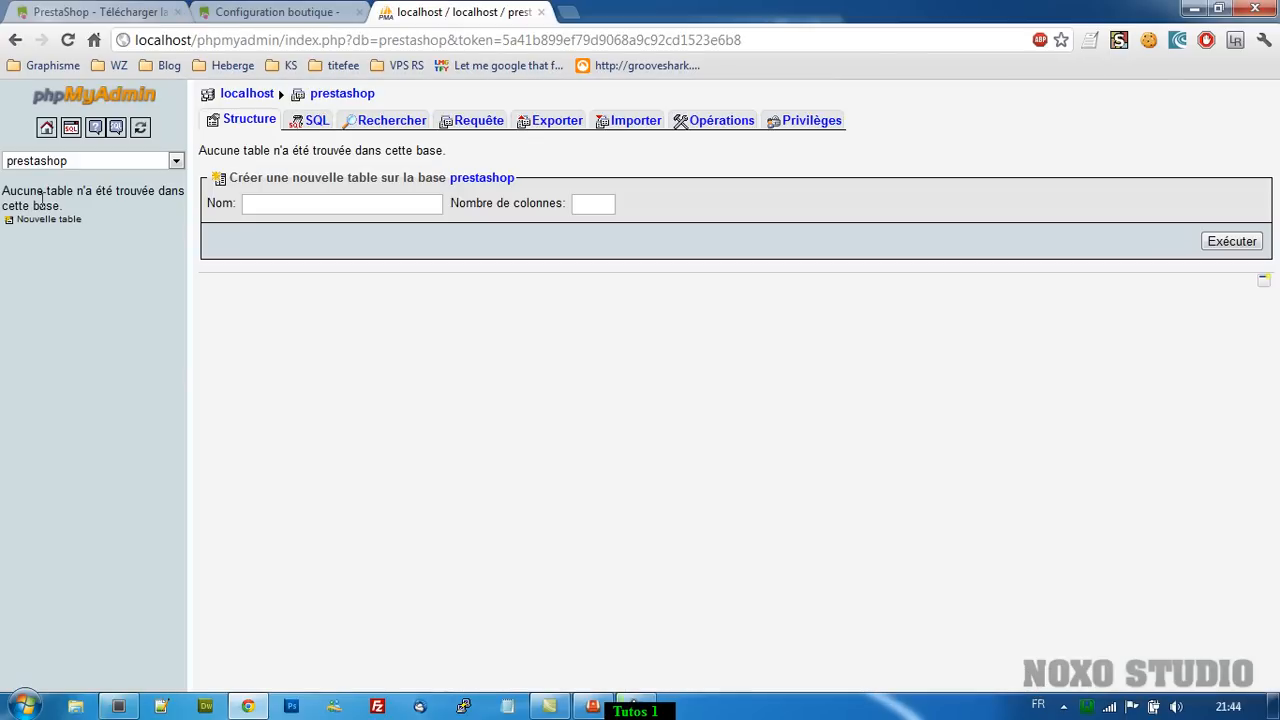
pyautogui.press('F5')
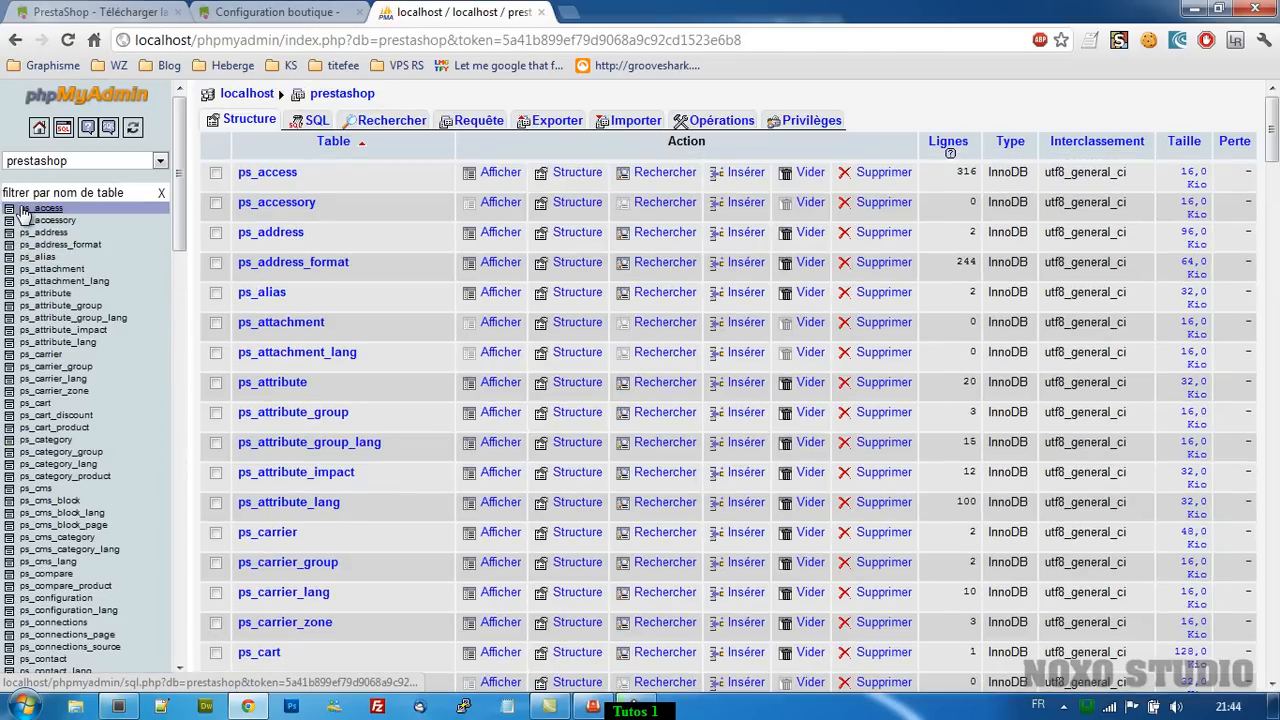
pyautogui.click(278, 12)
pyautogui.click(676, 299)
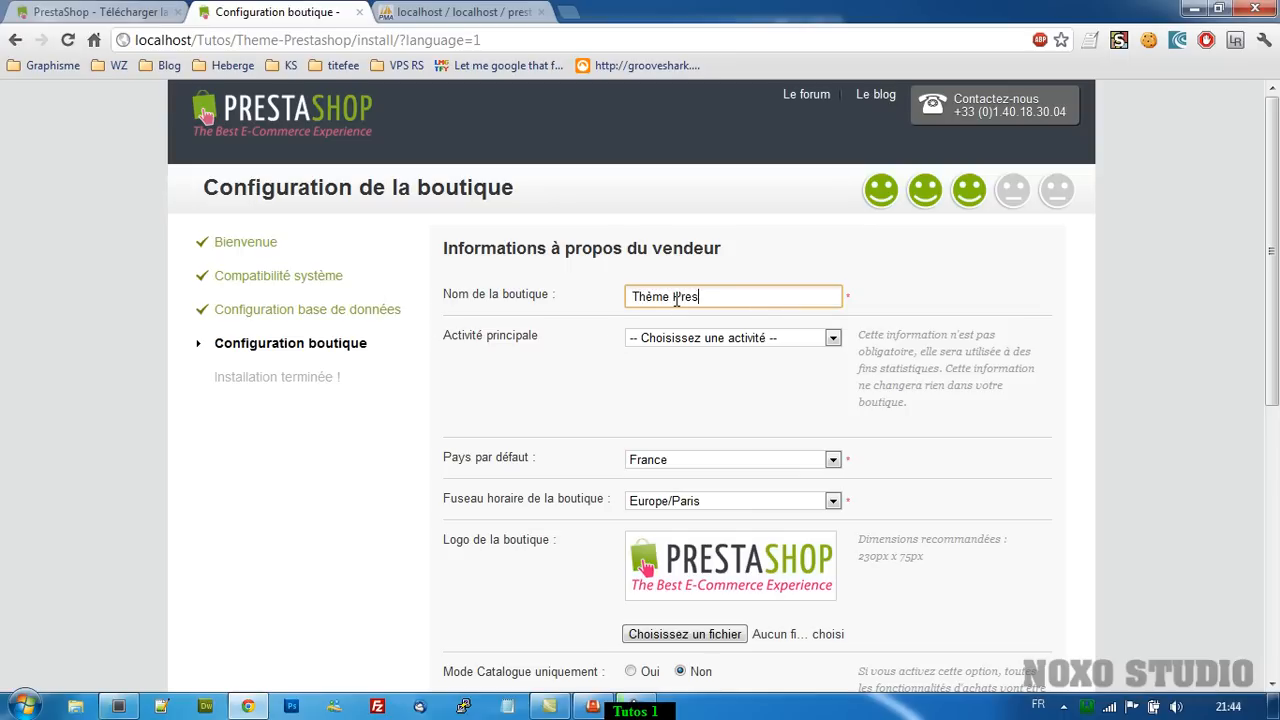
# Set the shop's main activity to Téléphonie et communication.
pyautogui.press('Tab')
pyautogui.click(683, 341)
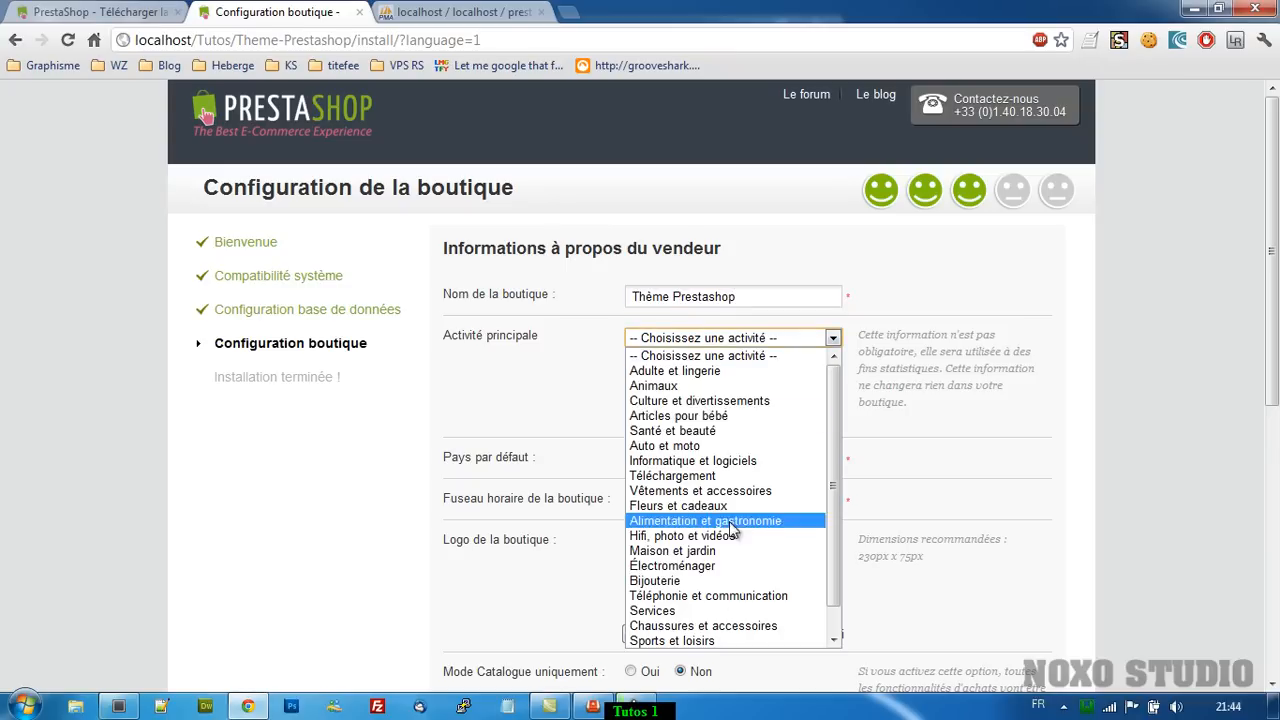
pyautogui.click(742, 598)
pyautogui.scroll(-1, 561, 425)
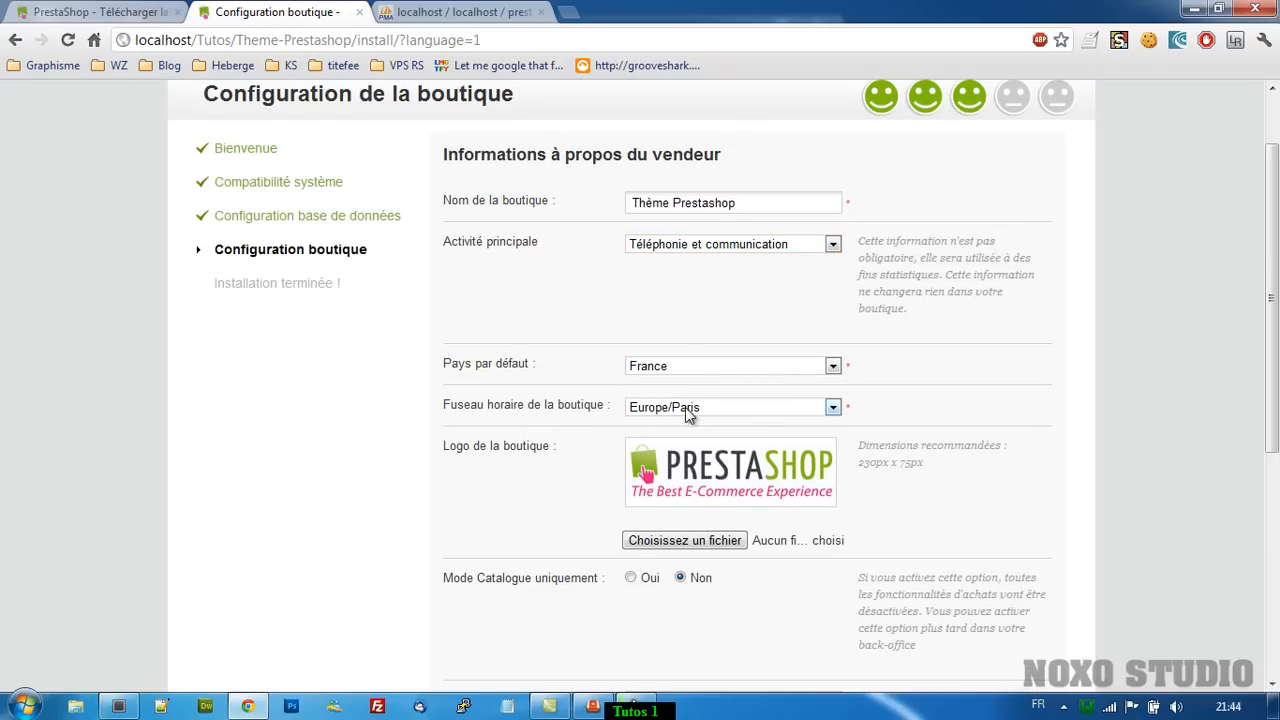
pyautogui.scroll(-2, 595, 480)
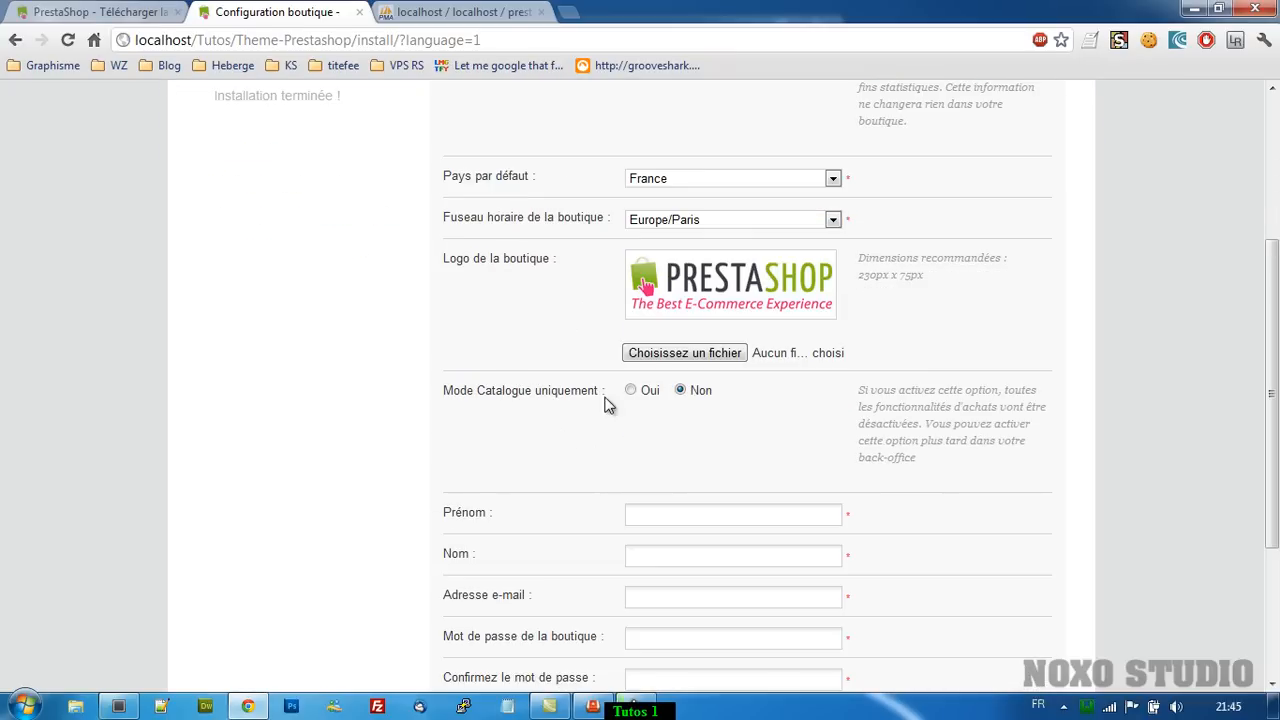
pyautogui.scroll(-3, 610, 395)
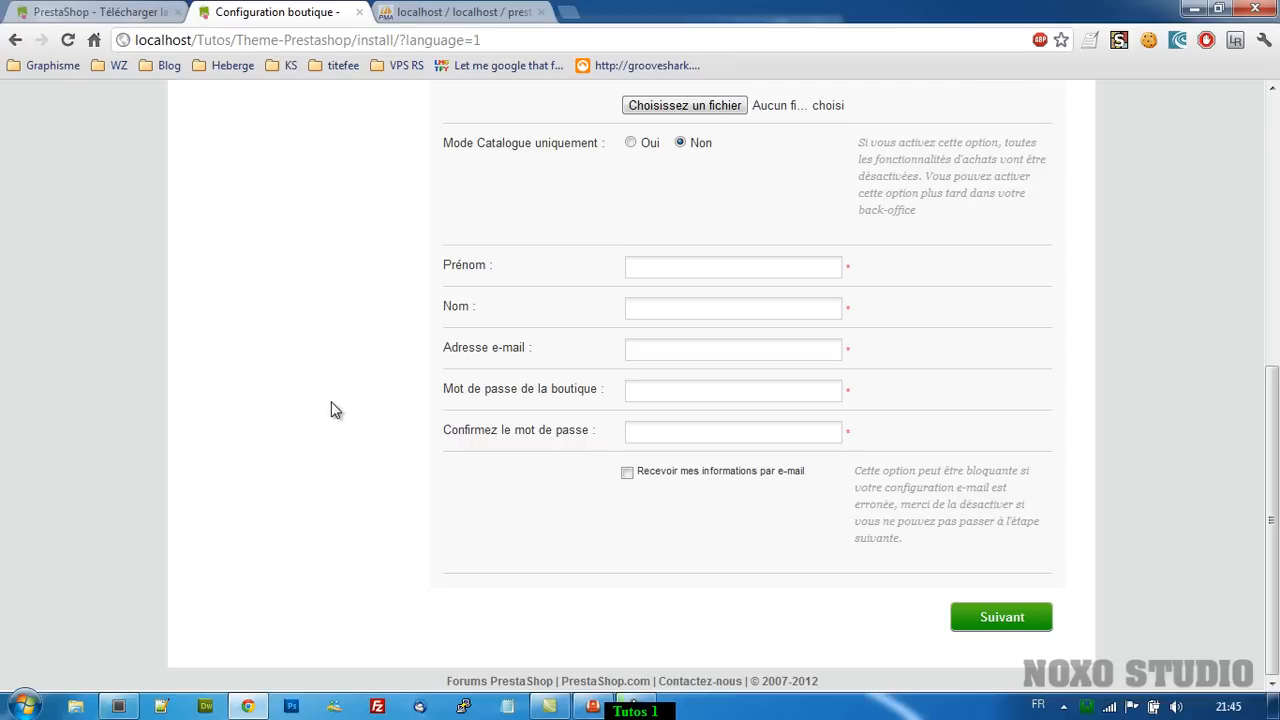
# Autofill the owner's name and replace the e-mail field with the owner's e-mail address.
pyautogui.click(733, 272)
pyautogui.click(731, 290)
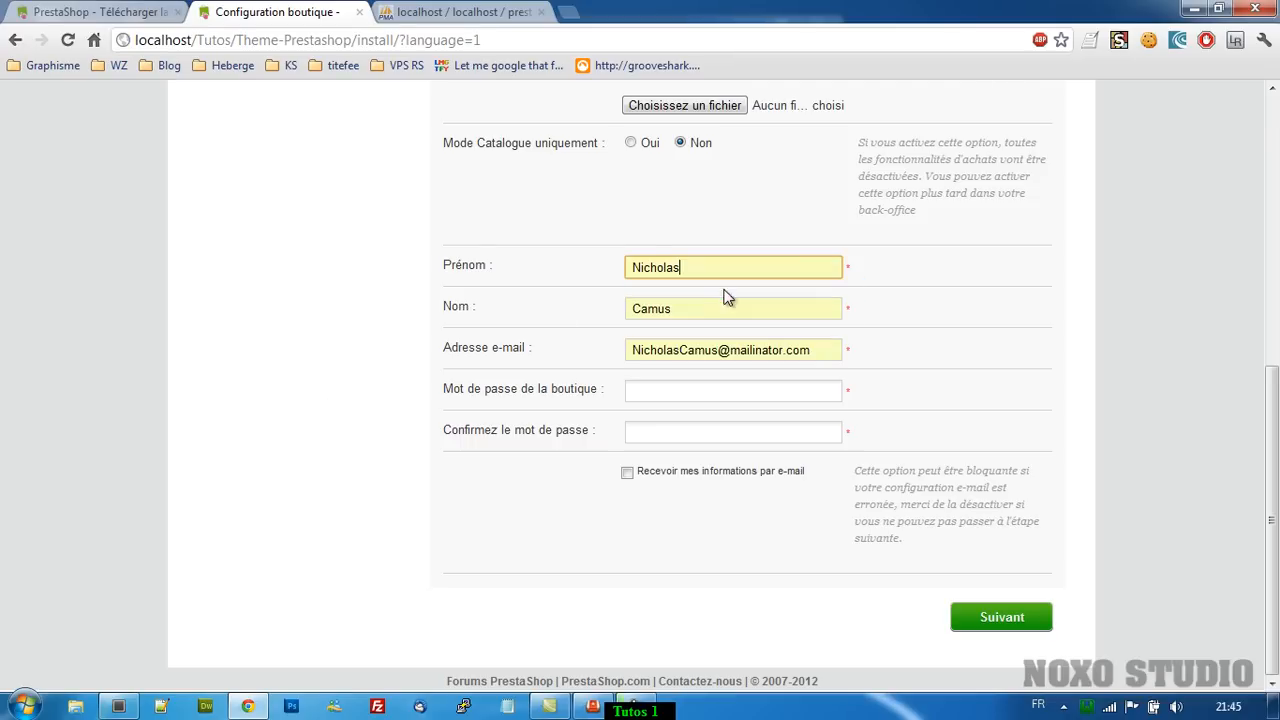
pyautogui.moveTo(818, 344); pyautogui.dragTo(598, 340)
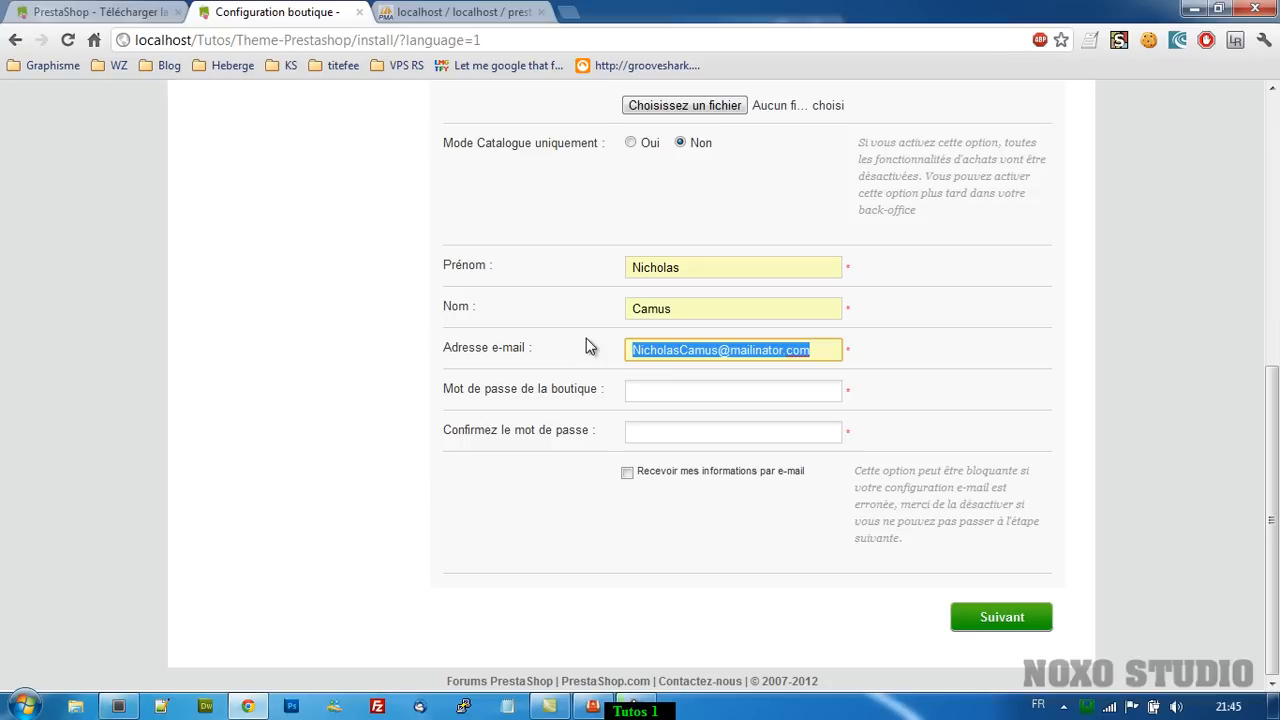
pyautogui.press('BackSpace')
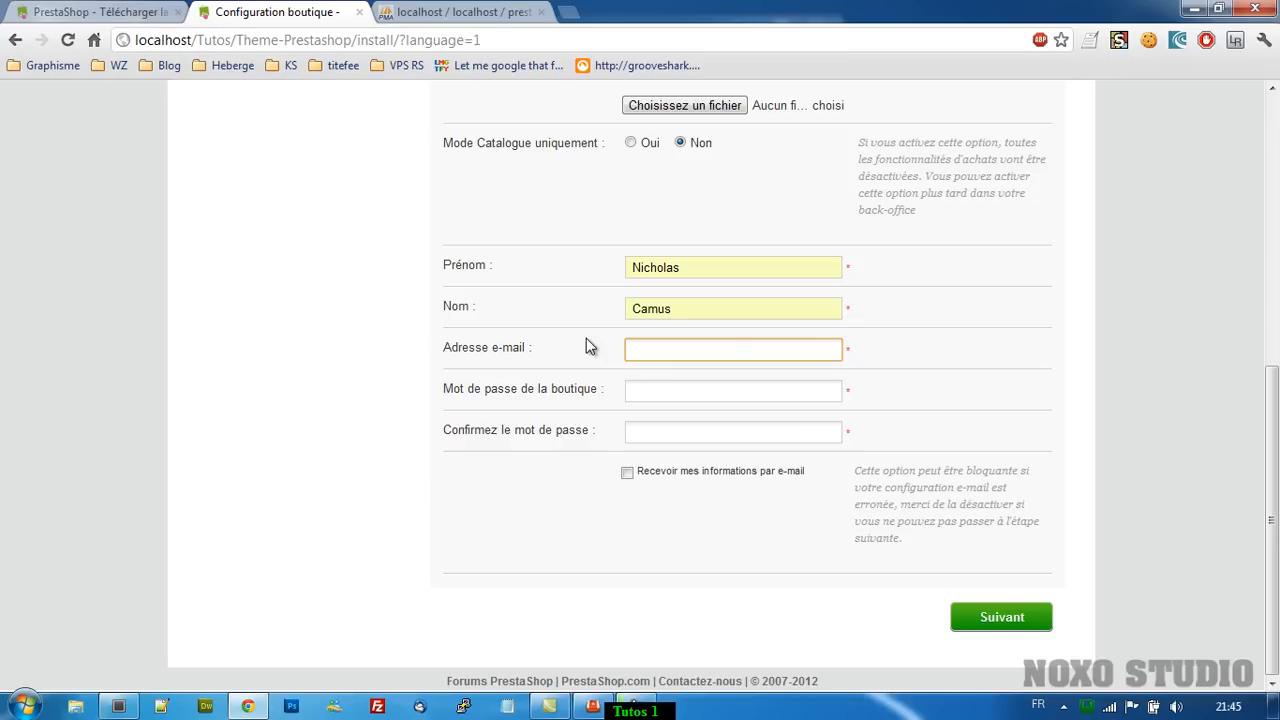
pyautogui.write('monmail@mail.fr')
pyautogui.press('BackSpace')
pyautogui.press('BackSpace')
pyautogui.press('BackSpace')
pyautogui.press('BackSpace')
pyautogui.press('BackSpace')
pyautogui.press('BackSpace')
pyautogui.press('BackSpace')
pyautogui.press('BackSpace')
pyautogui.press('BackSpace')
pyautogui.press('BackSpace')
pyautogui.press('BackSpace')
pyautogui.press('BackSpace')
pyautogui.press('BackSpace')
pyautogui.press('BackSpace')
pyautogui.press('BackSpace')
pyautogui.write('monmail@mail.fr')
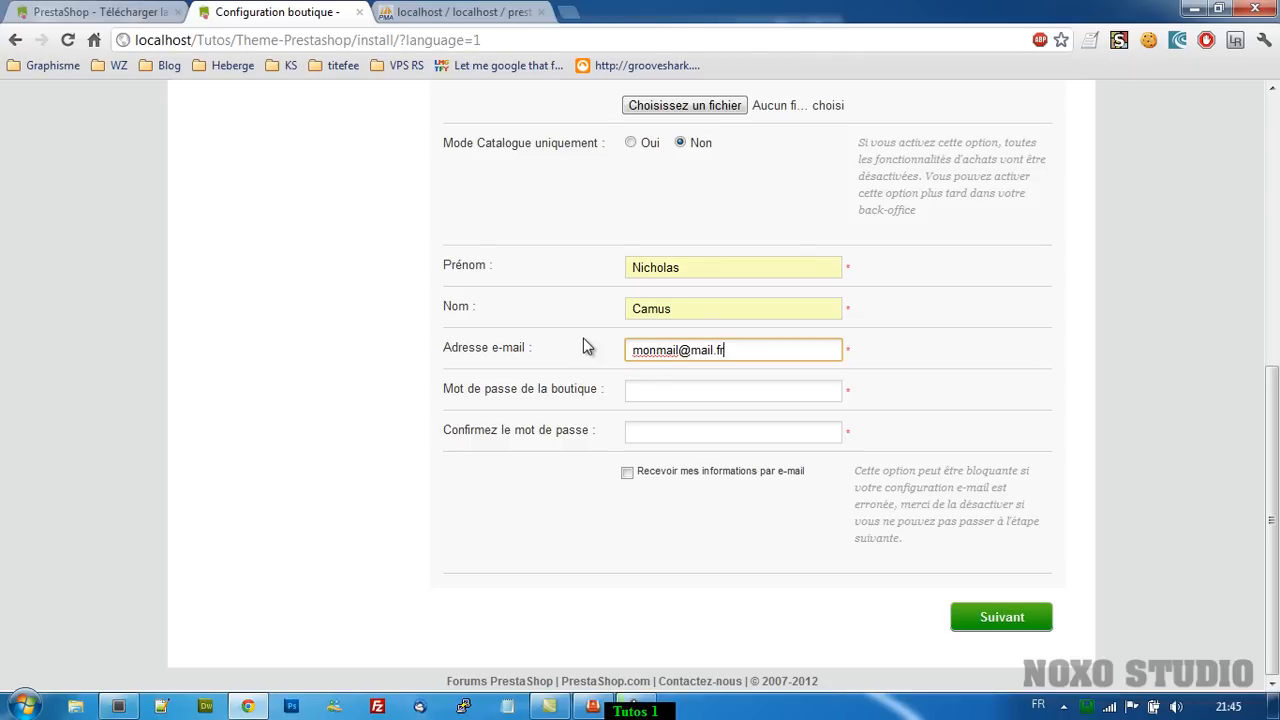
pyautogui.press('Tab')
# Enter the owner's password and move on to its confirmation field.
pyautogui.write('••••••••')
pyautogui.press('Tab')
pyautogui.write('••••••••')
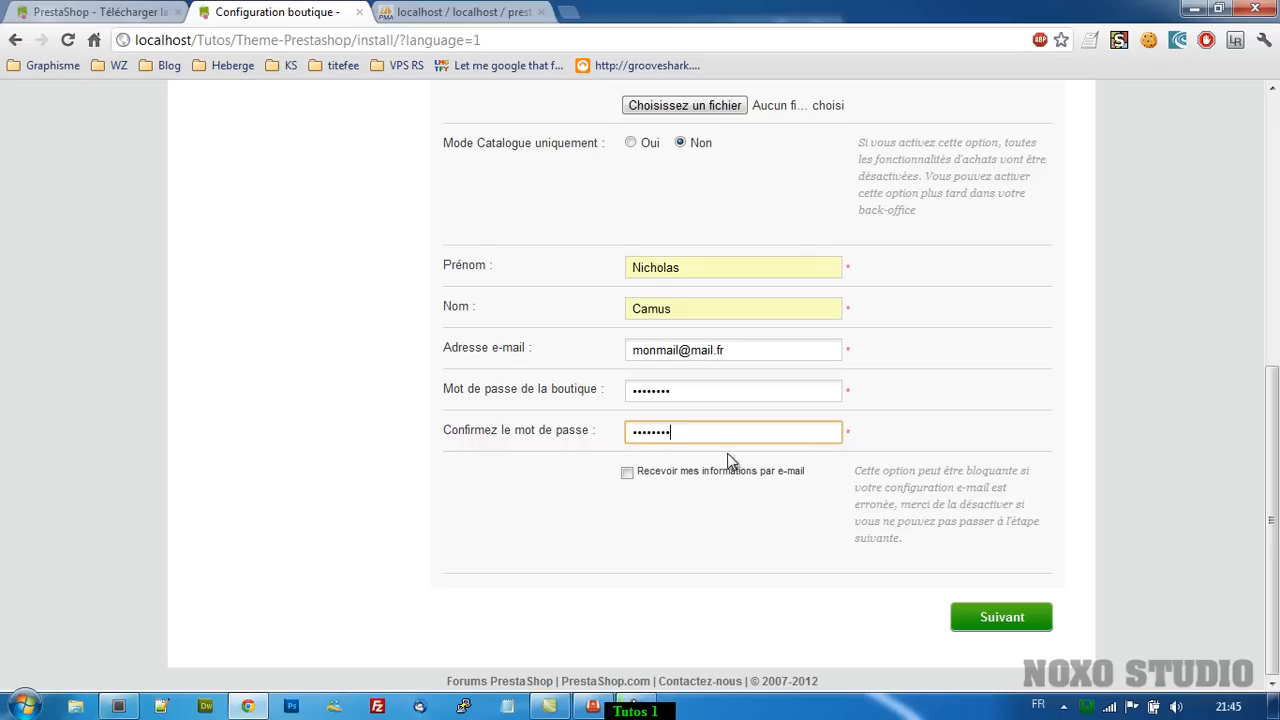
pyautogui.scroll(5, 357, 443)
pyautogui.scroll(-1, 357, 443)
pyautogui.scroll(-4, 360, 440)
pyautogui.scroll(5, 370, 431)
pyautogui.scroll(-6, 370, 431)
pyautogui.scroll(6, 860, 490)
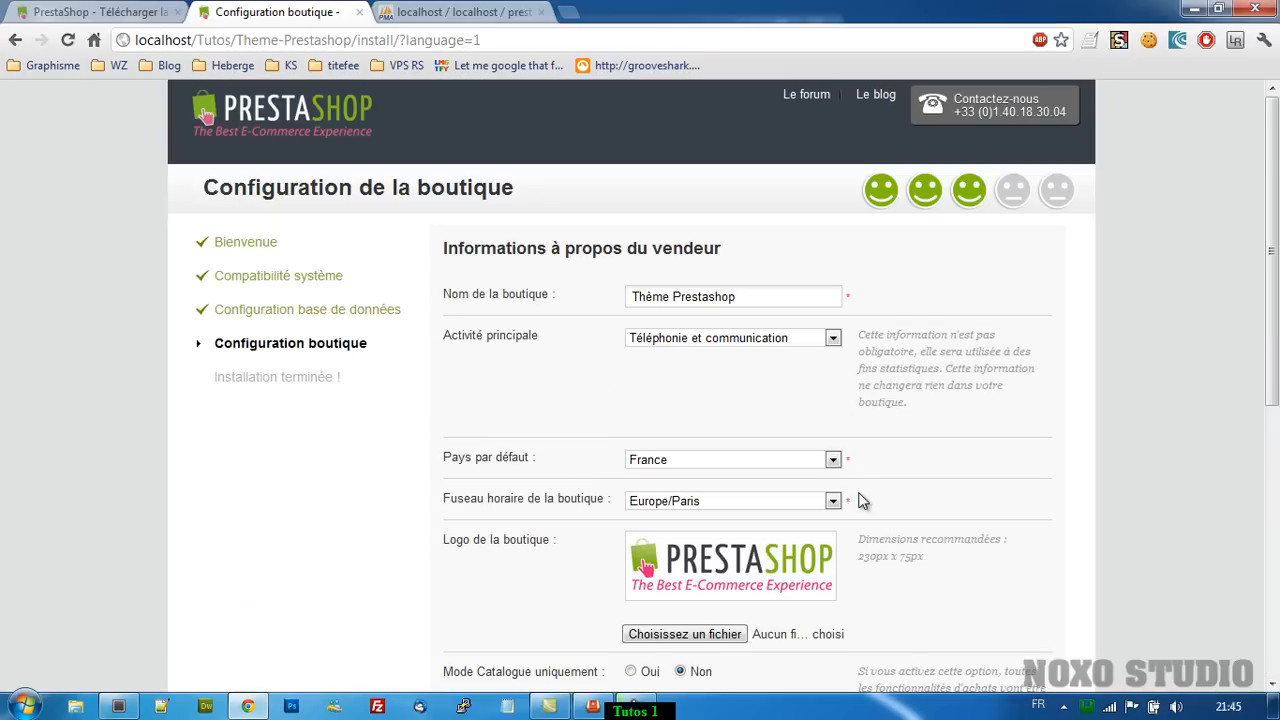
pyautogui.scroll(-5, 862, 500)
pyautogui.scroll(-1, 1000, 672)
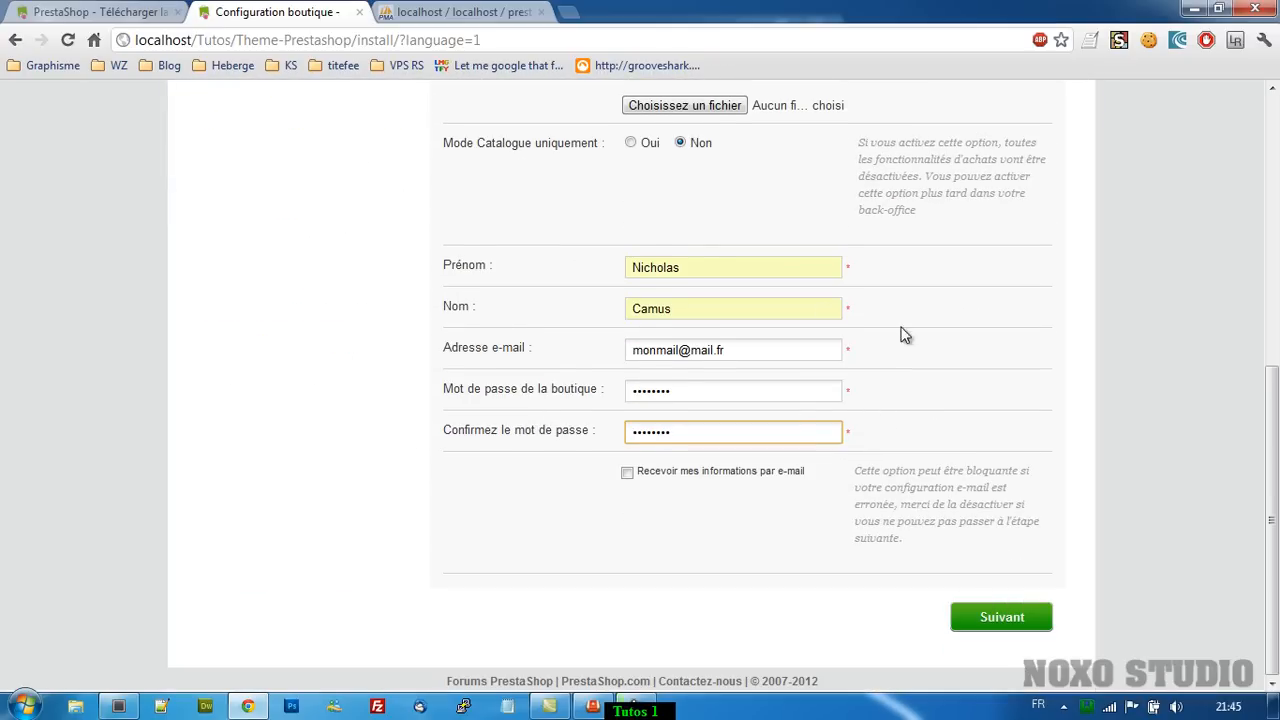
# Submit the shop configuration to run the installation and review the completion summary.
pyautogui.click(988, 622)
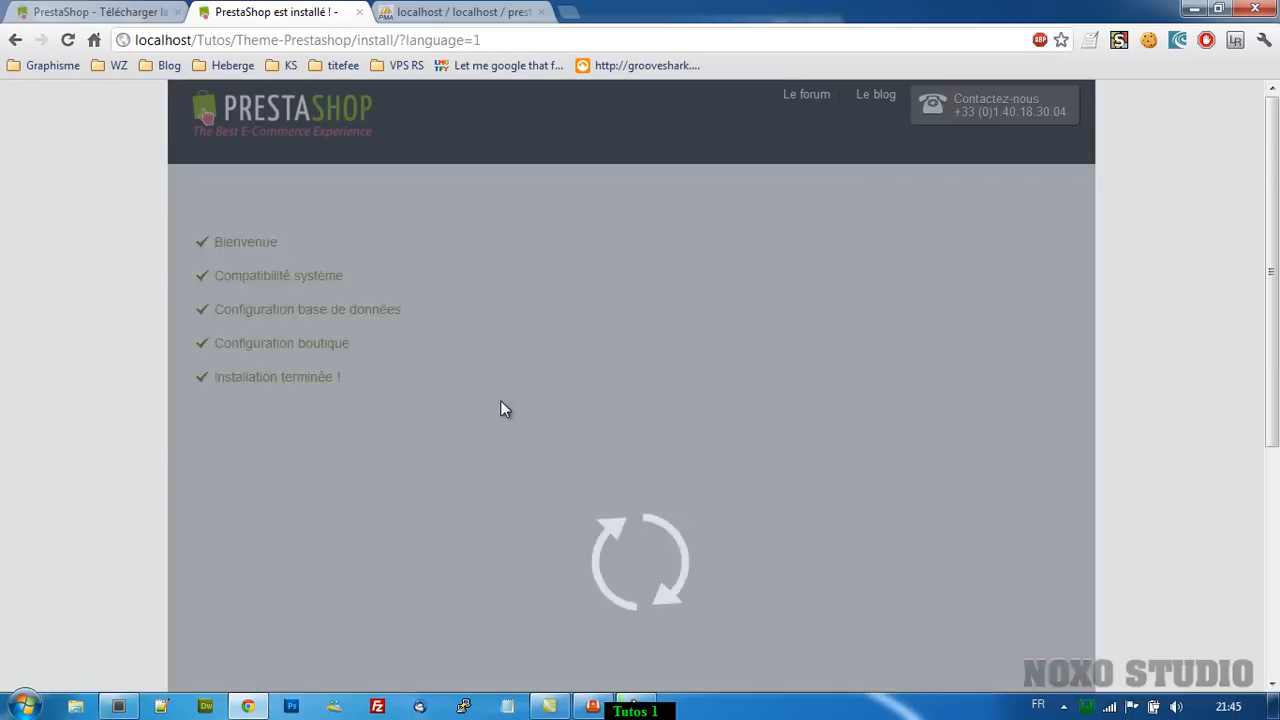
pyautogui.scroll(-4, 317, 388)
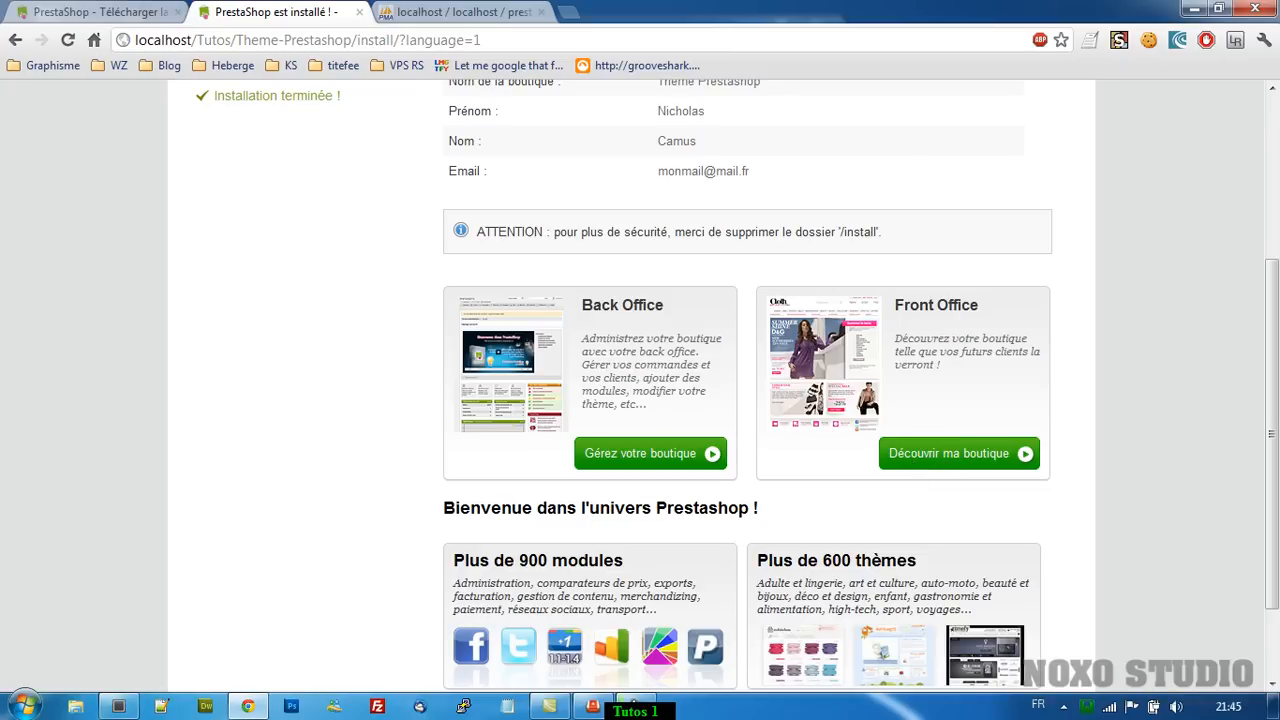
pyautogui.click(24, 706)
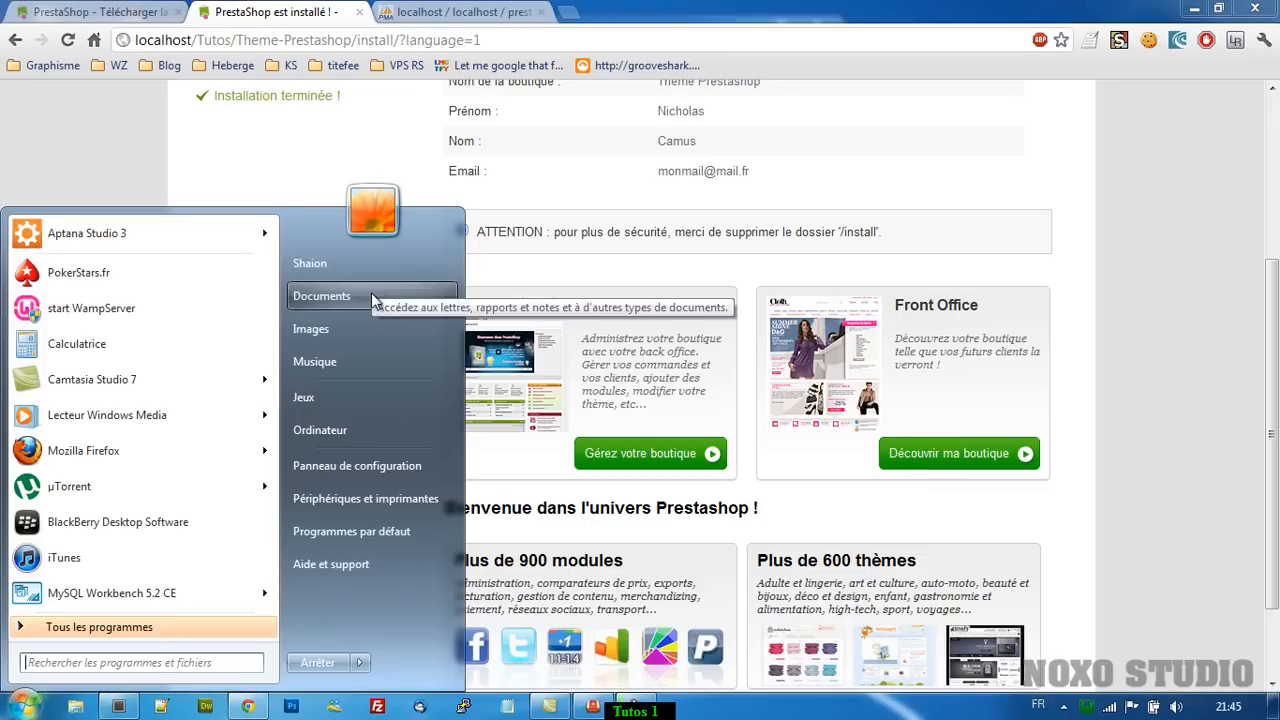
# Delete the install folder from Documents > Tutos > Theme-Prestashop.
pyautogui.click(371, 295)
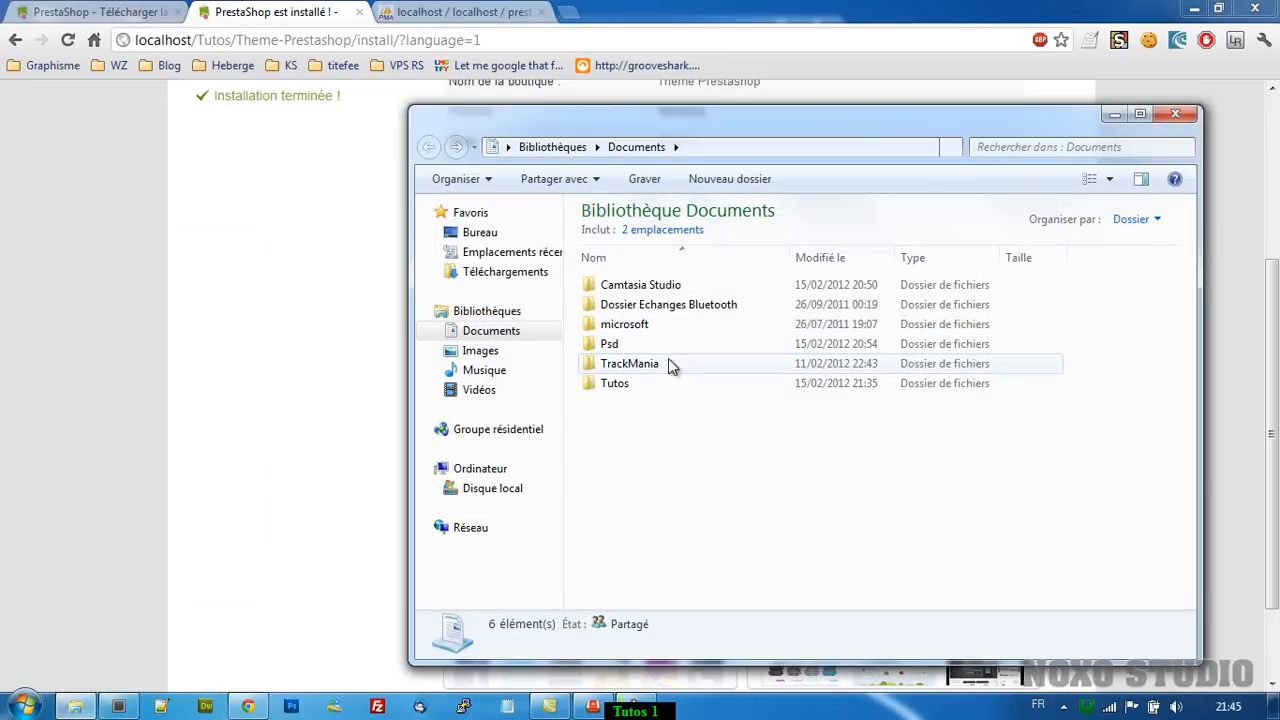
pyautogui.doubleClick(615, 383)
pyautogui.doubleClick(632, 288)
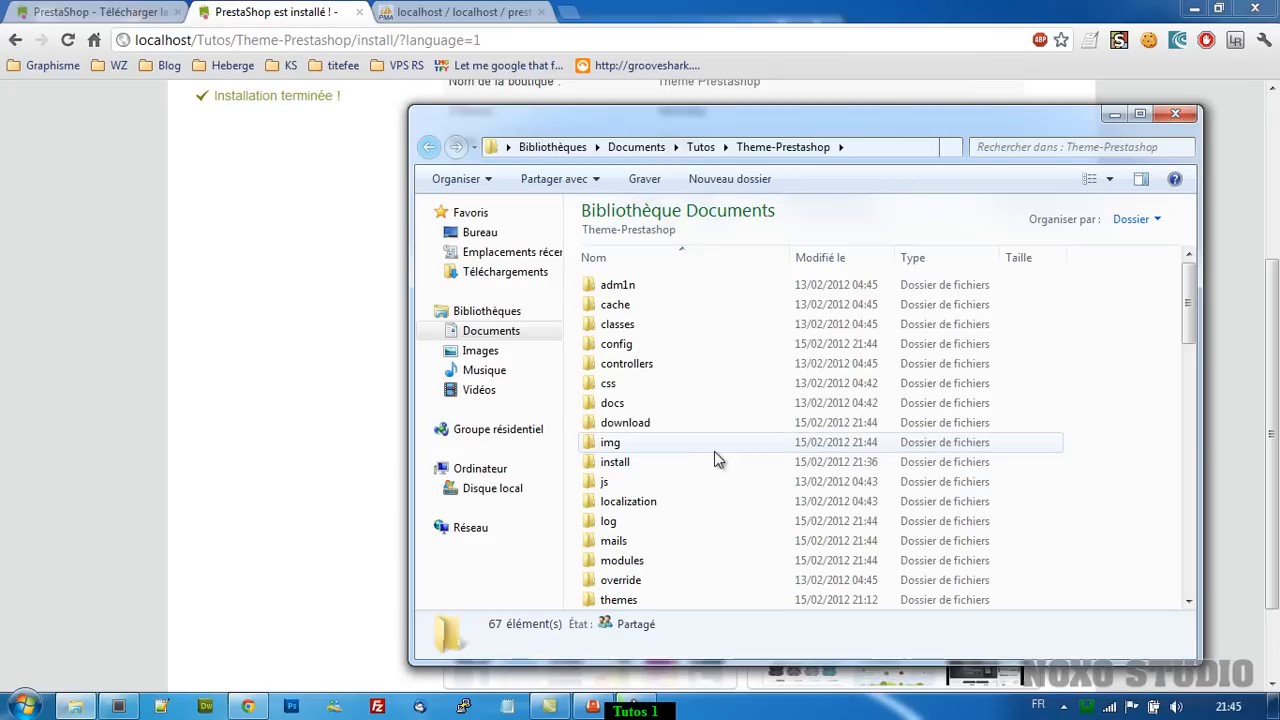
pyautogui.click(618, 463)
pyautogui.press('Delete')
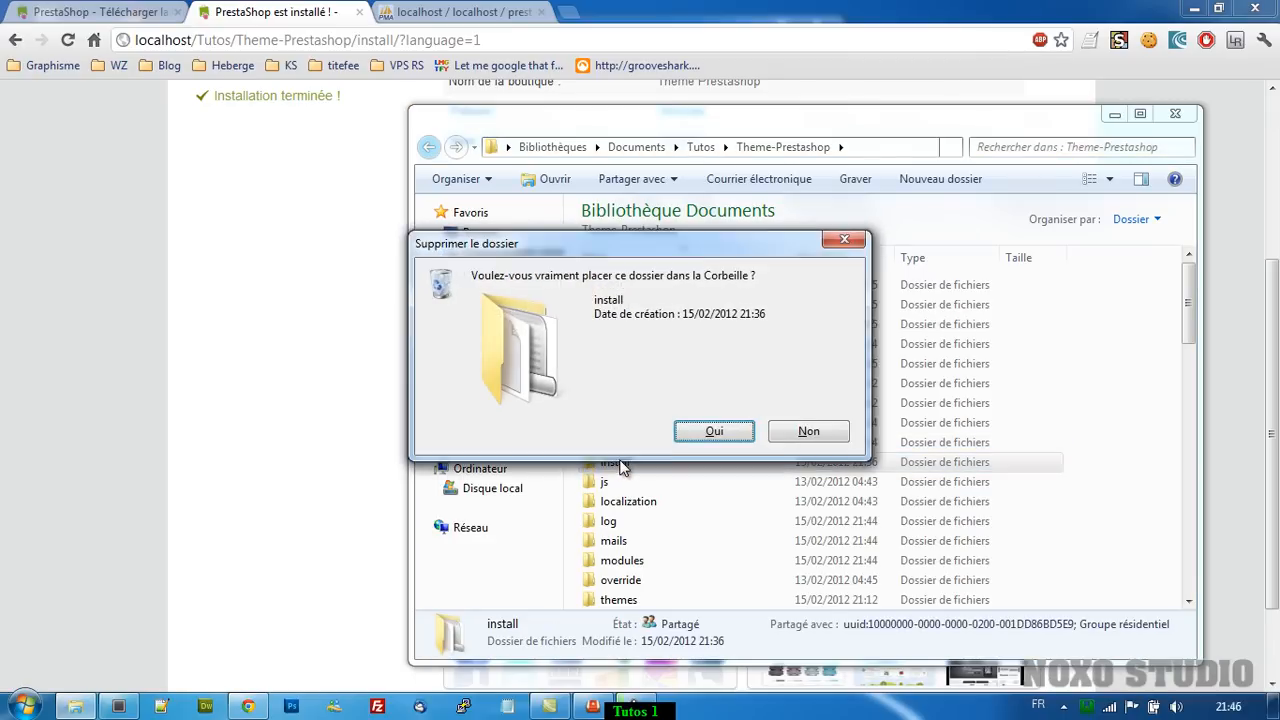
pyautogui.press('Return')
# Look inside the adm1n folder twice, returning to Theme-Prestashop each time.
pyautogui.doubleClick(678, 289)
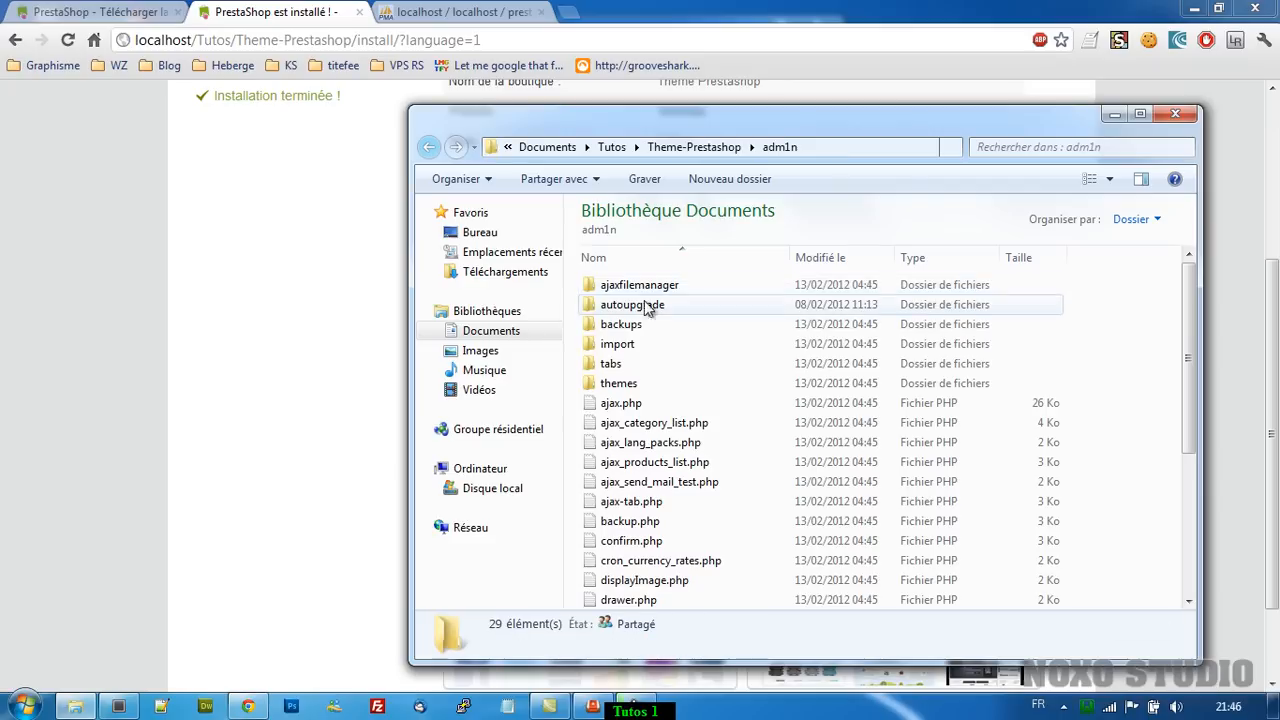
pyautogui.press('BackSpace')
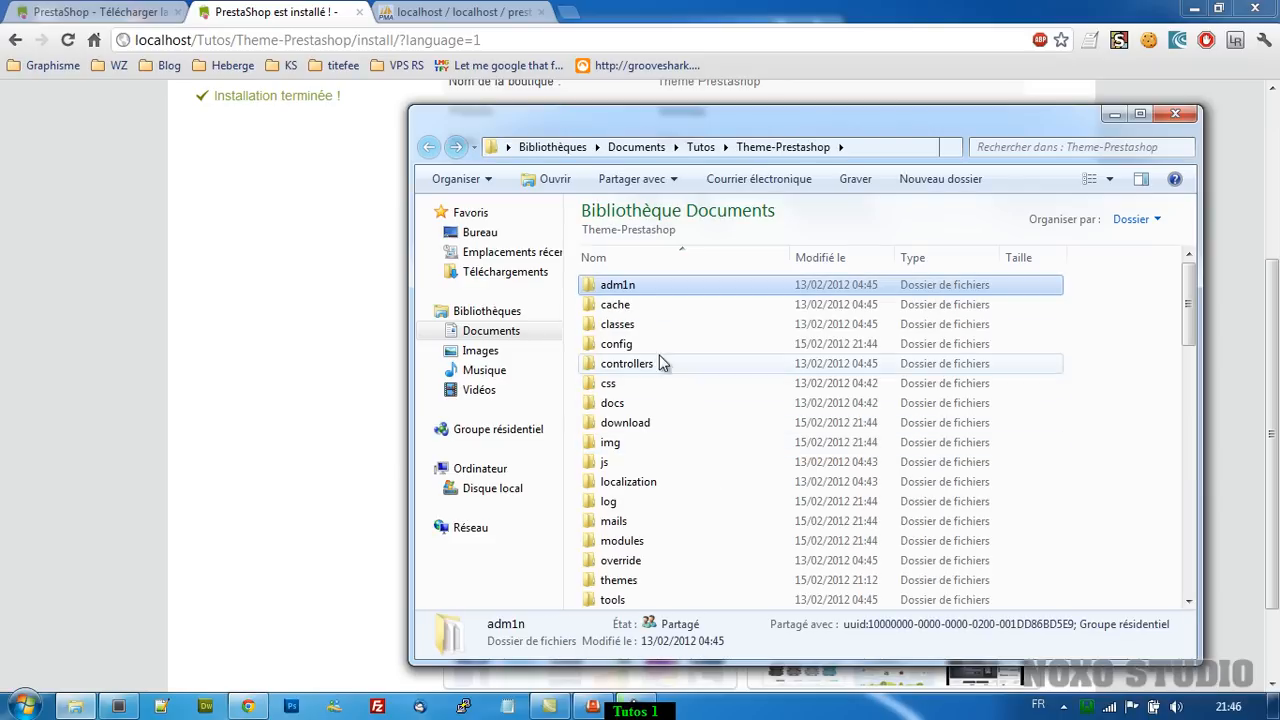
pyautogui.doubleClick(629, 287)
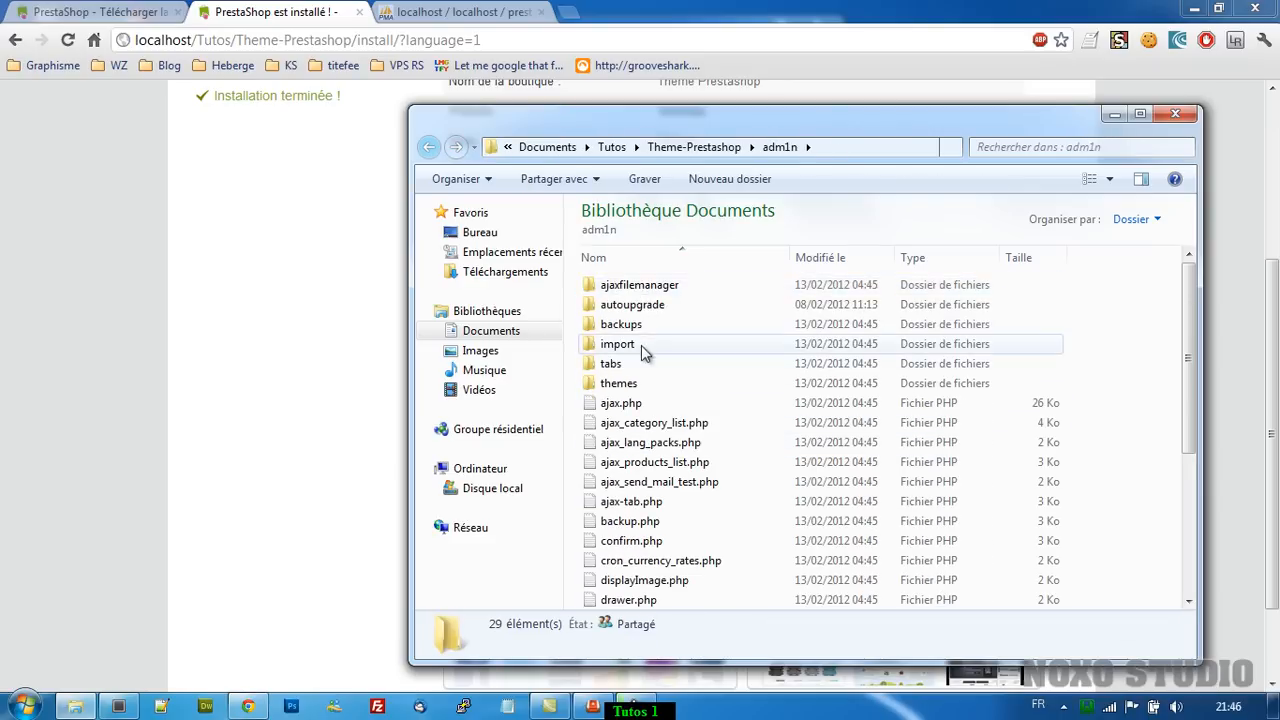
pyautogui.press('BackSpace')
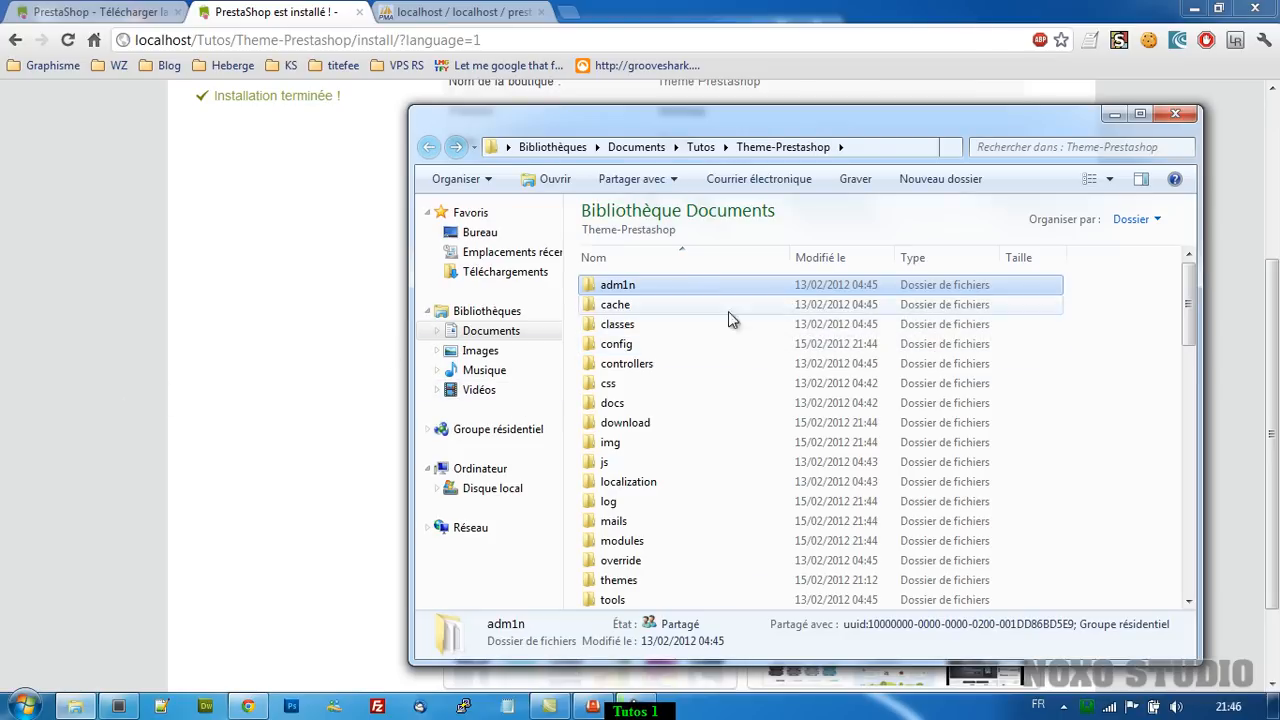
# Open the back office link in a new tab and correct its address from admin to adm1n.
pyautogui.click(252, 376)
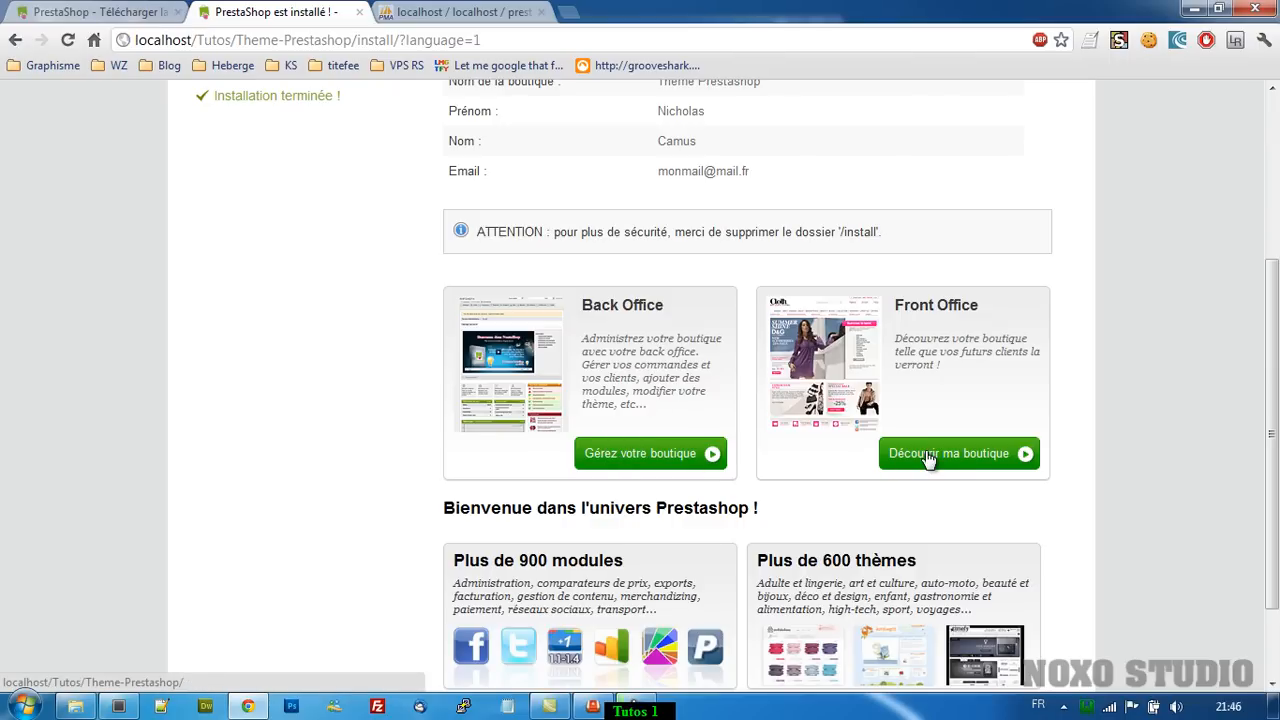
pyautogui.middleClick(647, 474)
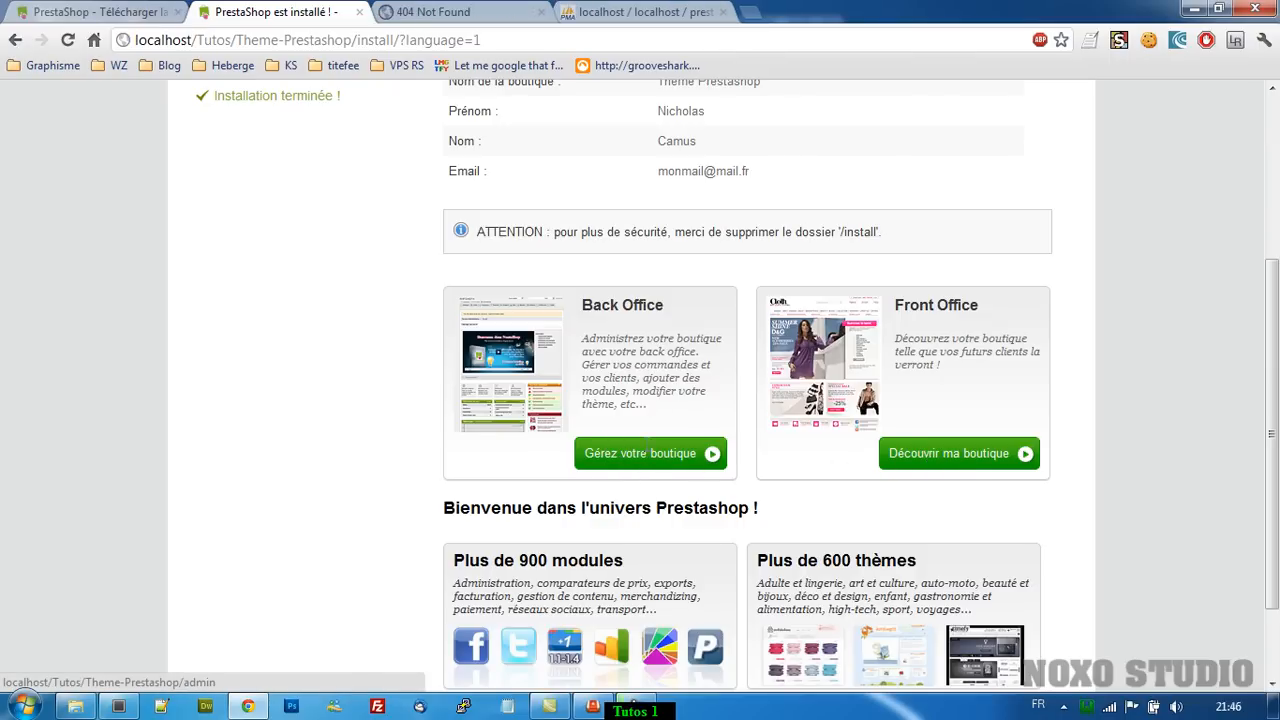
pyautogui.click(400, 10)
pyautogui.click(382, 42)
pyautogui.click(386, 42)
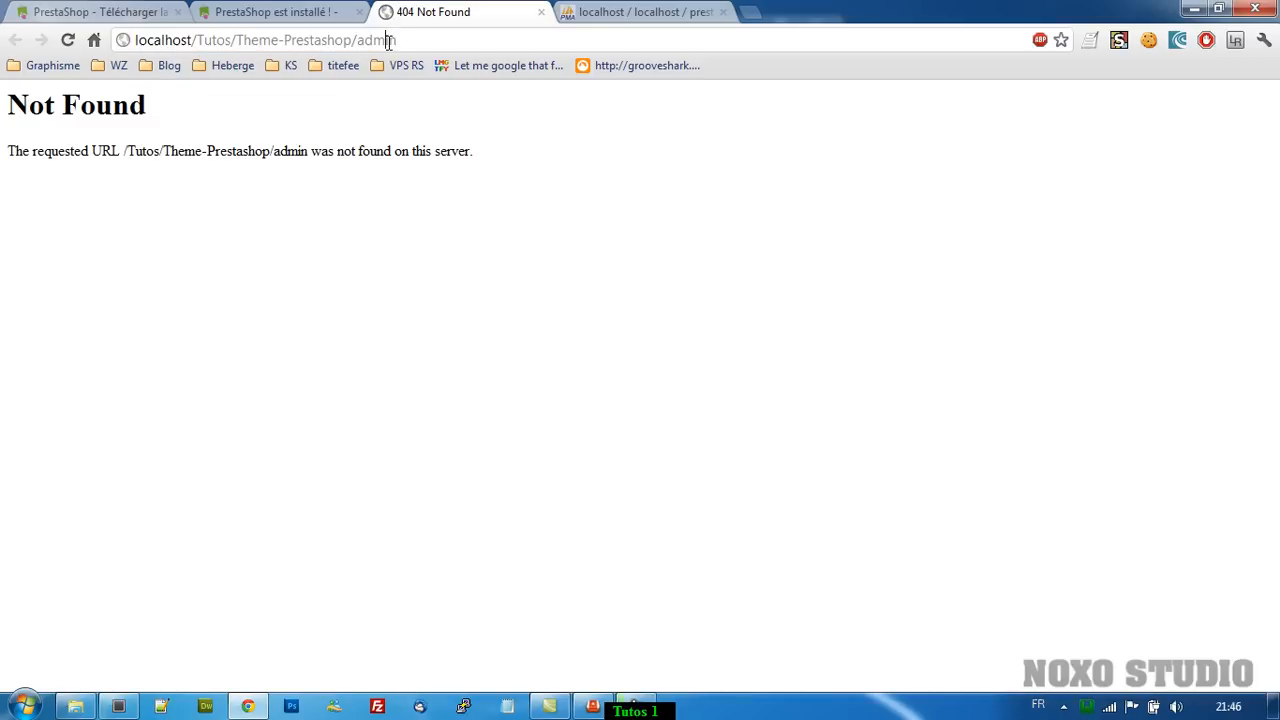
pyautogui.press('Delete')
pyautogui.write('1')
pyautogui.press('Return')
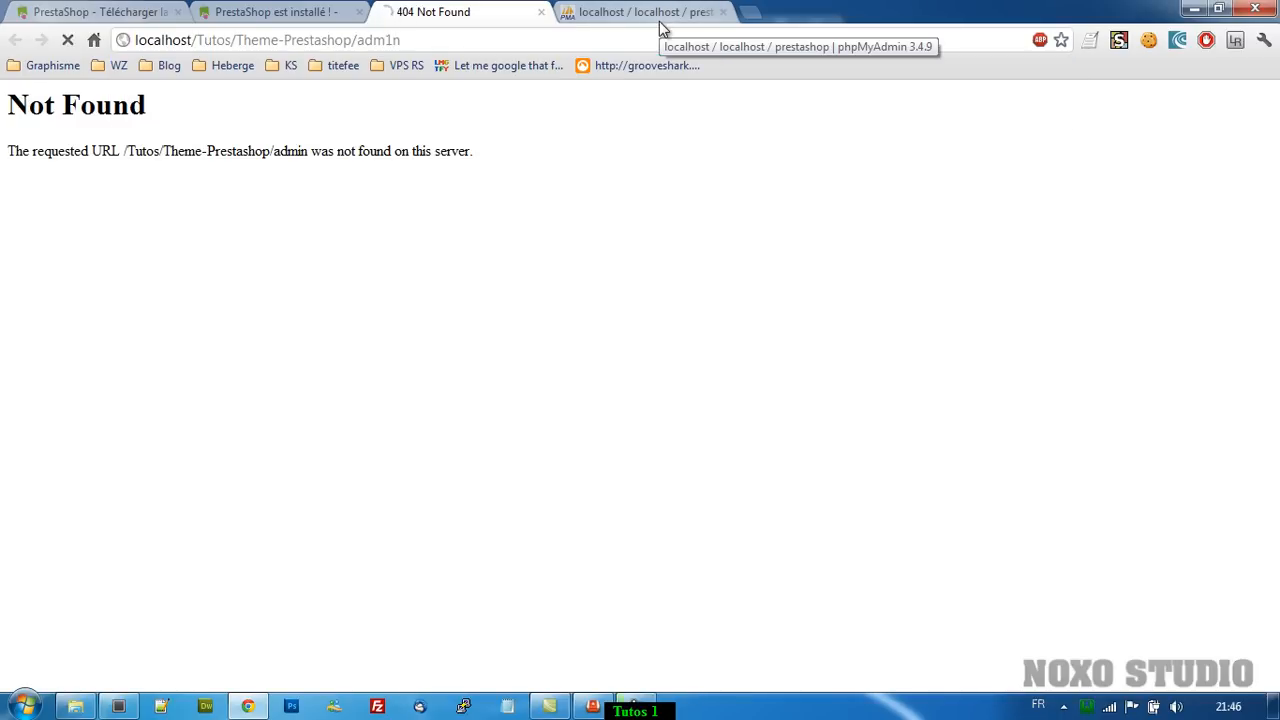
# Log in with the owner's e-mail address and password.
pyautogui.moveTo(589, 263); pyautogui.dragTo(345, 255)
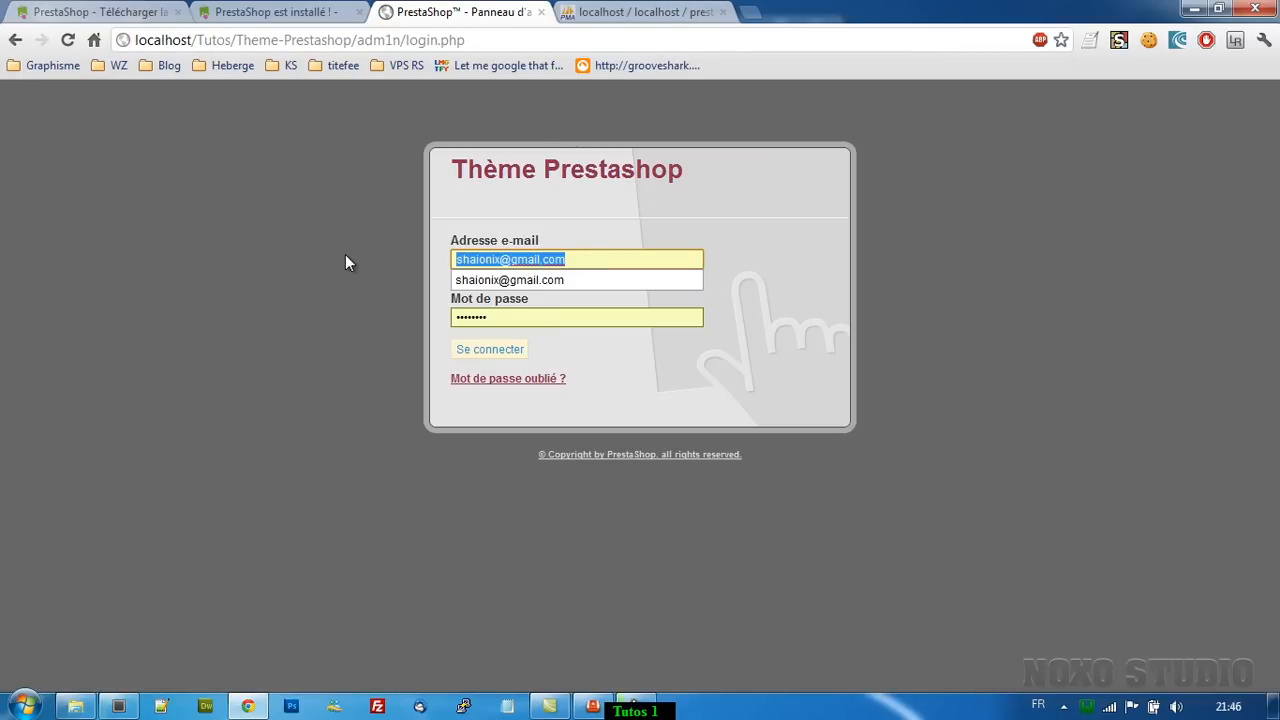
pyautogui.write('monmail@')
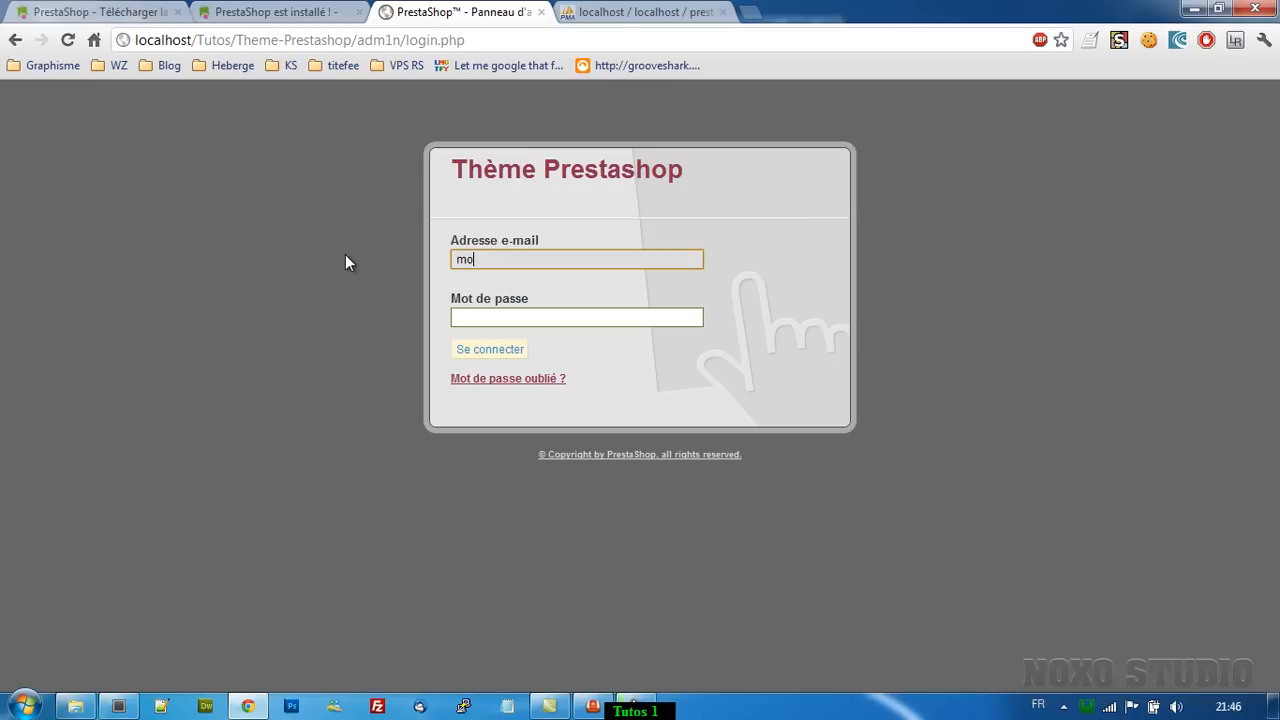
pyautogui.write('mail.fr')
pyautogui.press('Tab')
pyautogui.write('admin12')
pyautogui.press('Return')
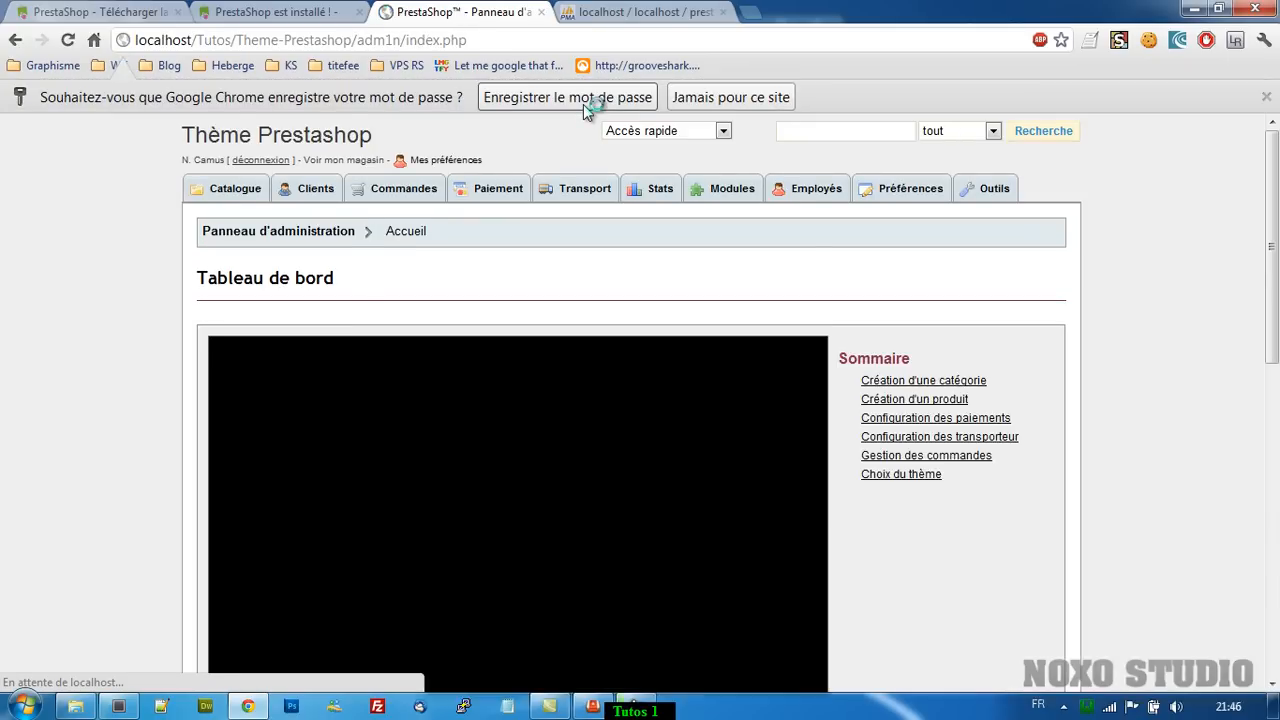
# Dismiss the save-password bar and open the storefront from the installation page in a new tab.
pyautogui.click(583, 104)
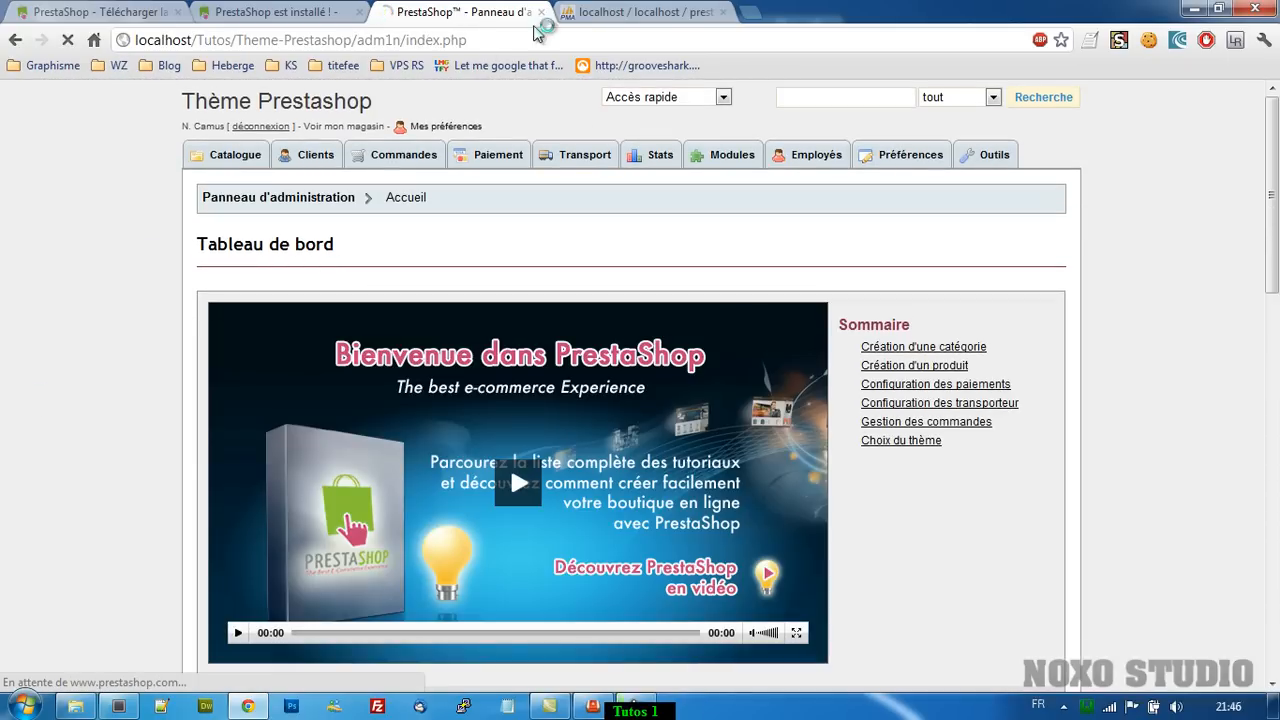
pyautogui.click(234, 8)
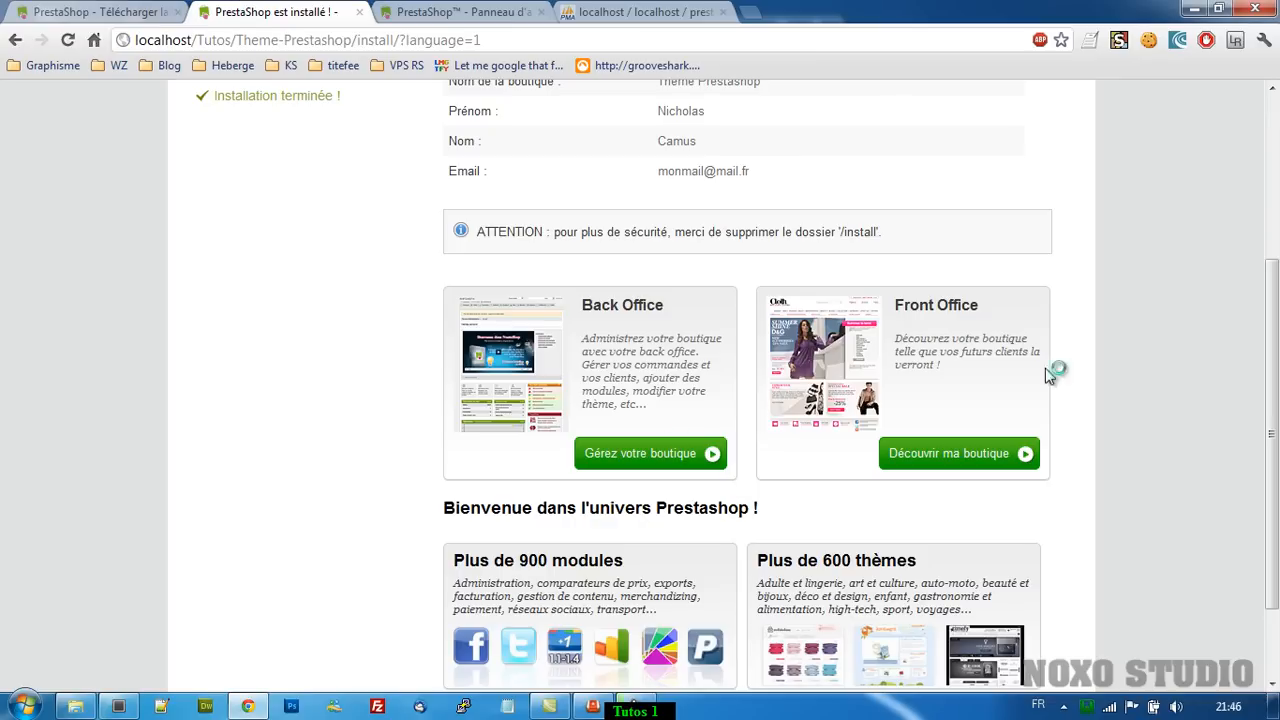
pyautogui.click(903, 456)
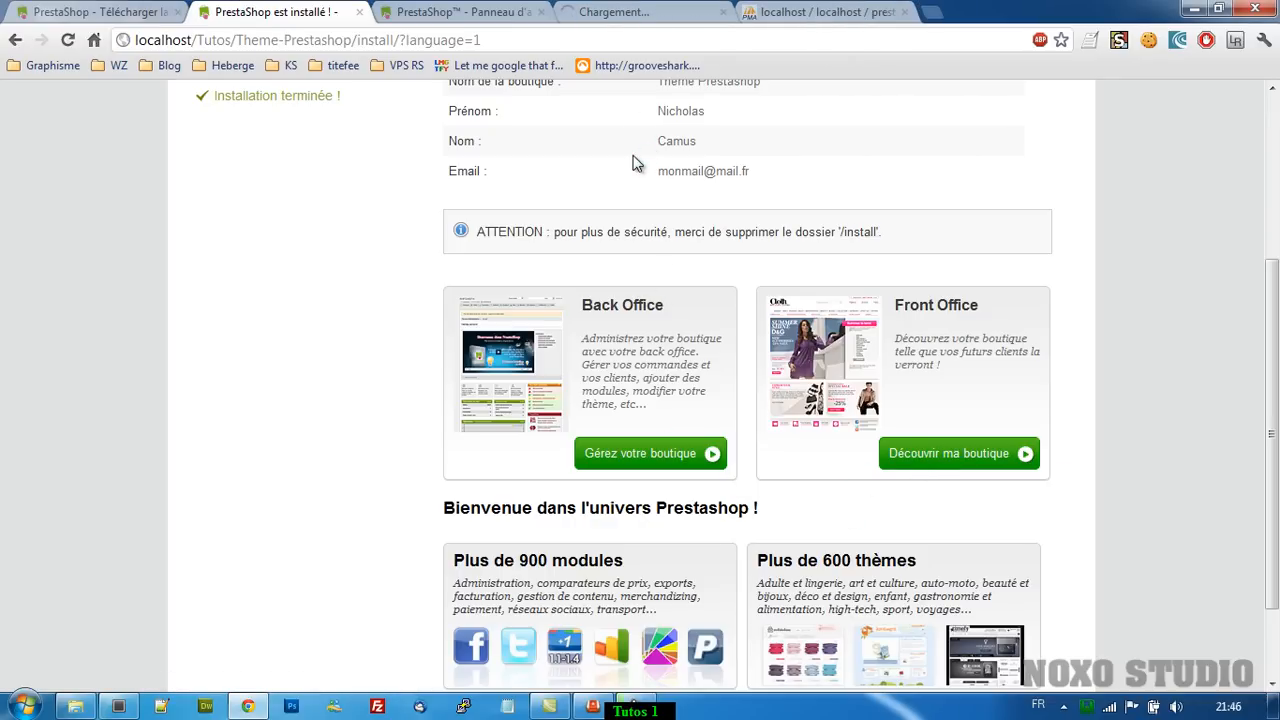
pyautogui.click(620, 15)
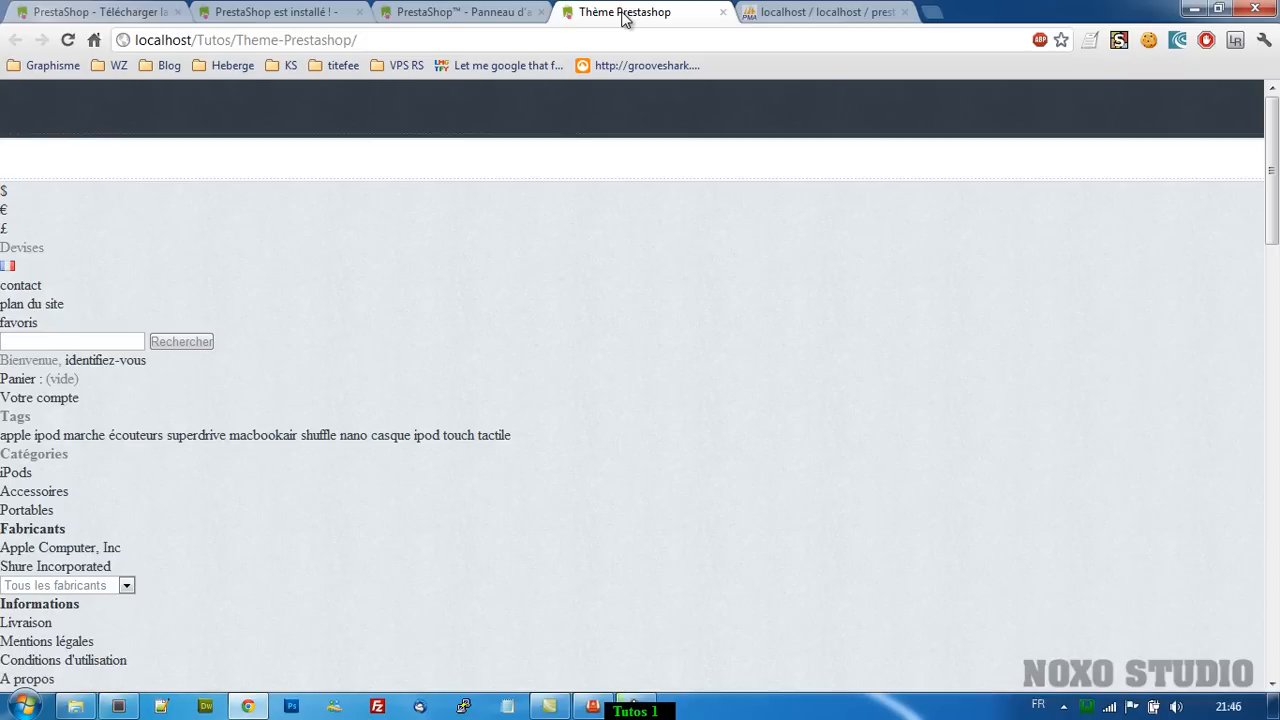
# Compare the unstyled storefront with the admin dashboard, ending back on the dashboard.
pyautogui.click(490, 10)
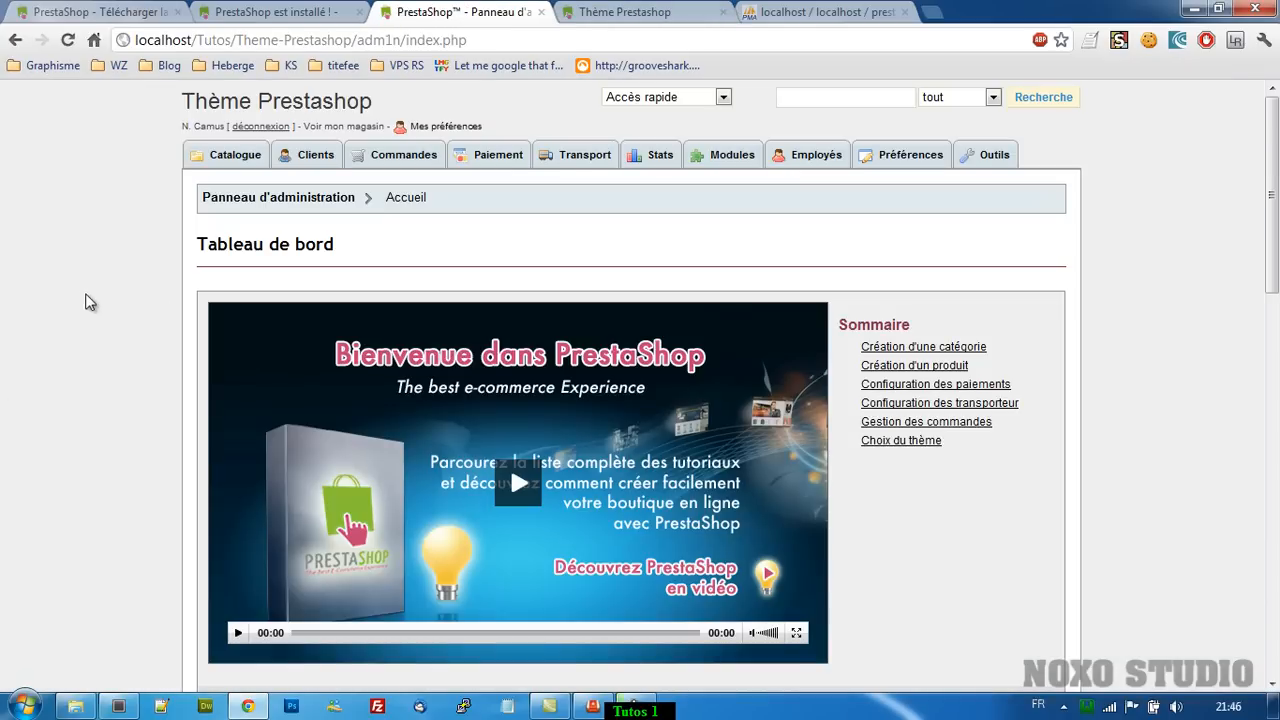
pyautogui.click(638, 11)
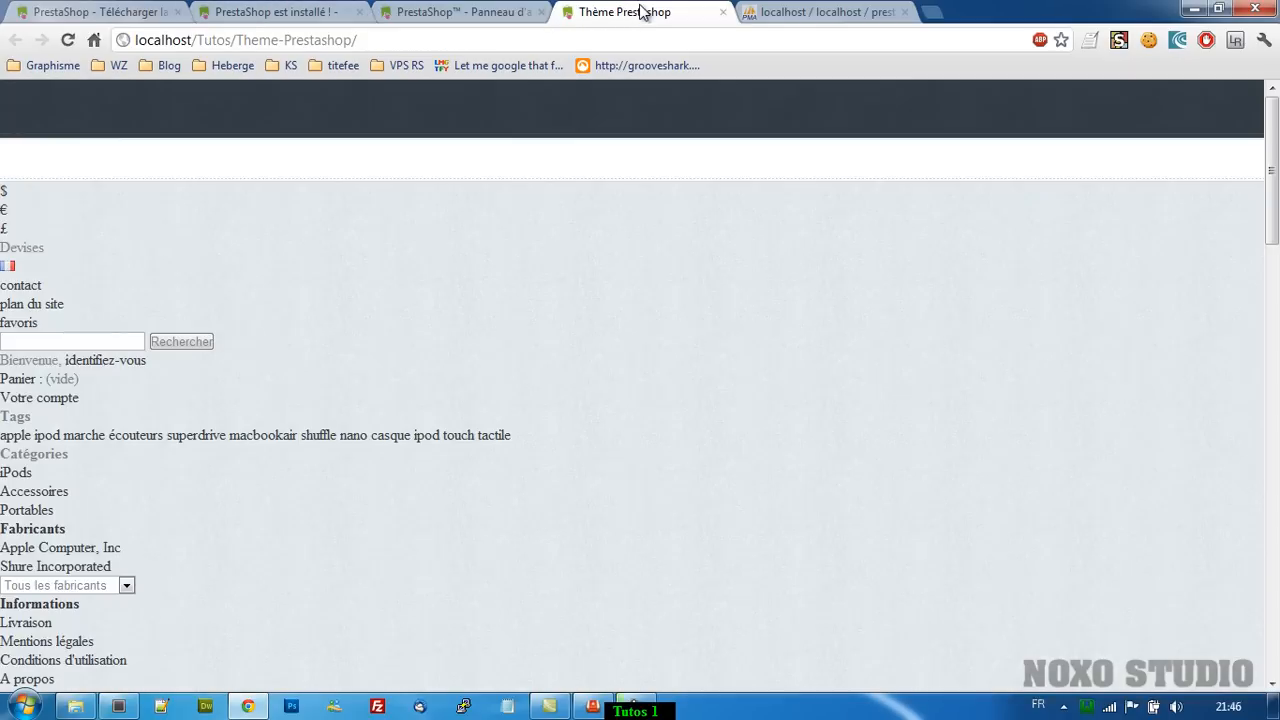
pyautogui.scroll(-15, 151, 420)
pyautogui.scroll(15, 194, 395)
pyautogui.click(428, 12)
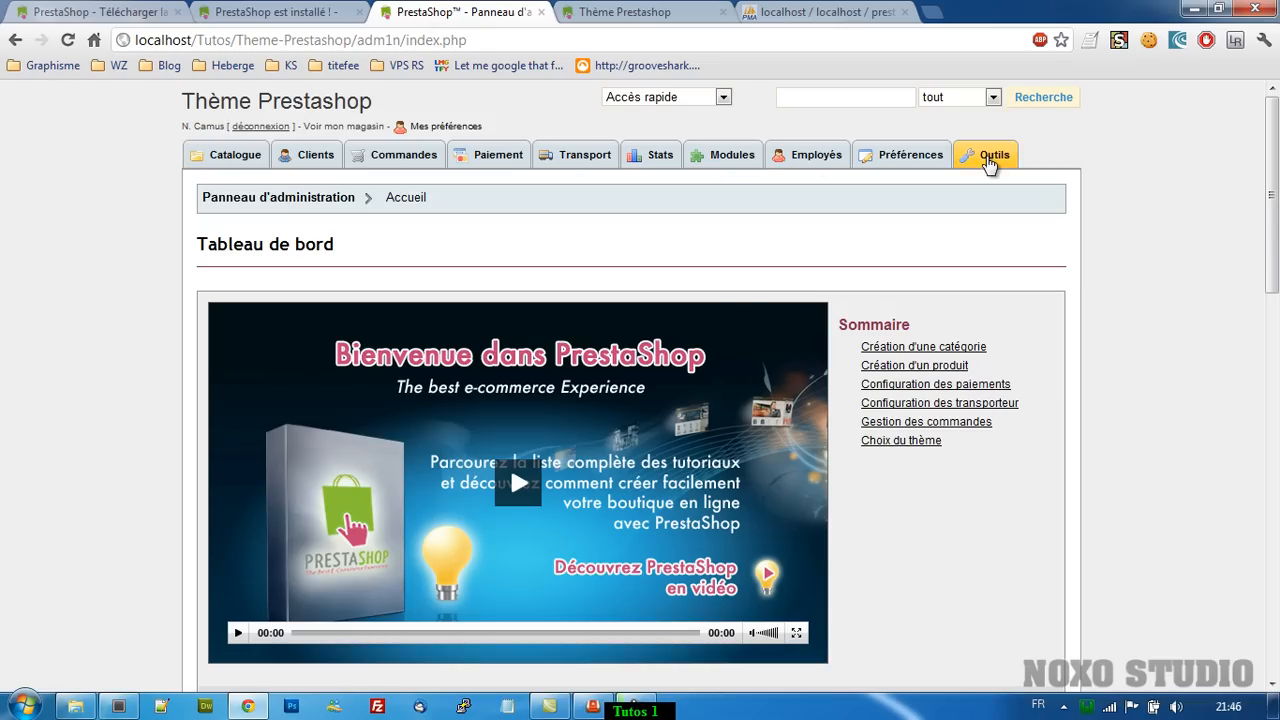
# Save the settings on the back office's Thèmes page.
pyautogui.click(910, 157)
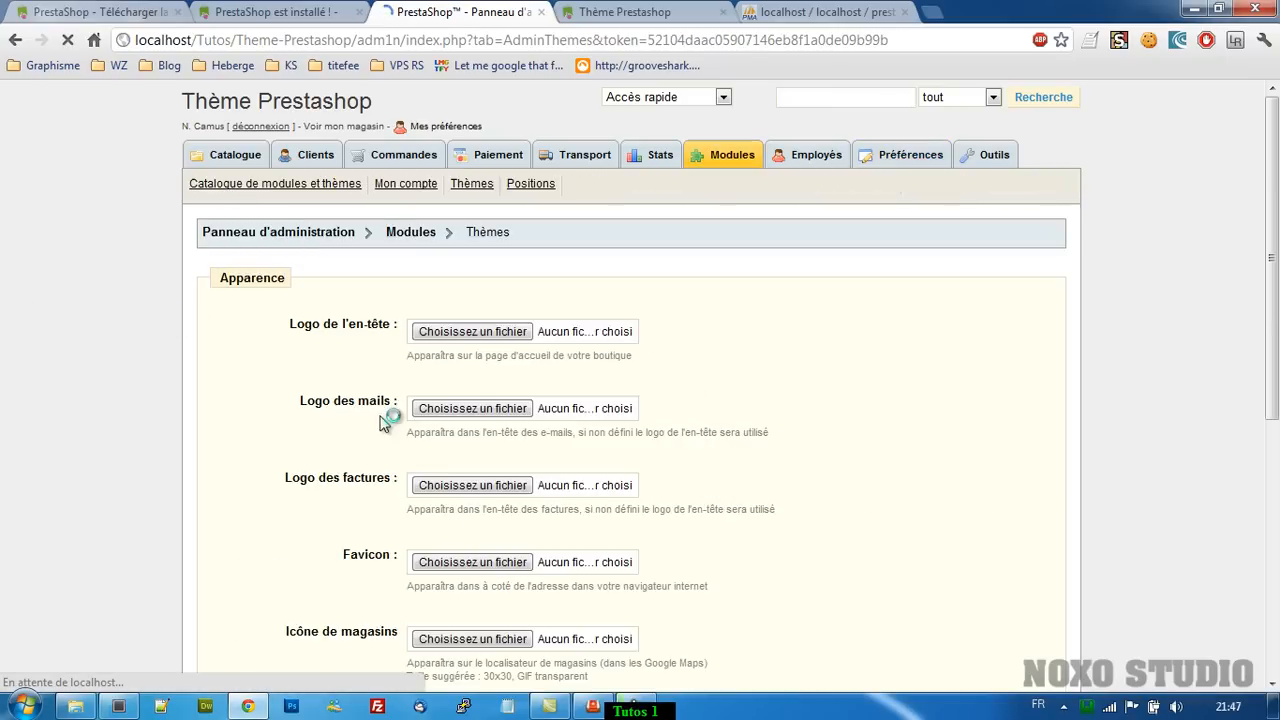
pyautogui.scroll(-5, 389, 423)
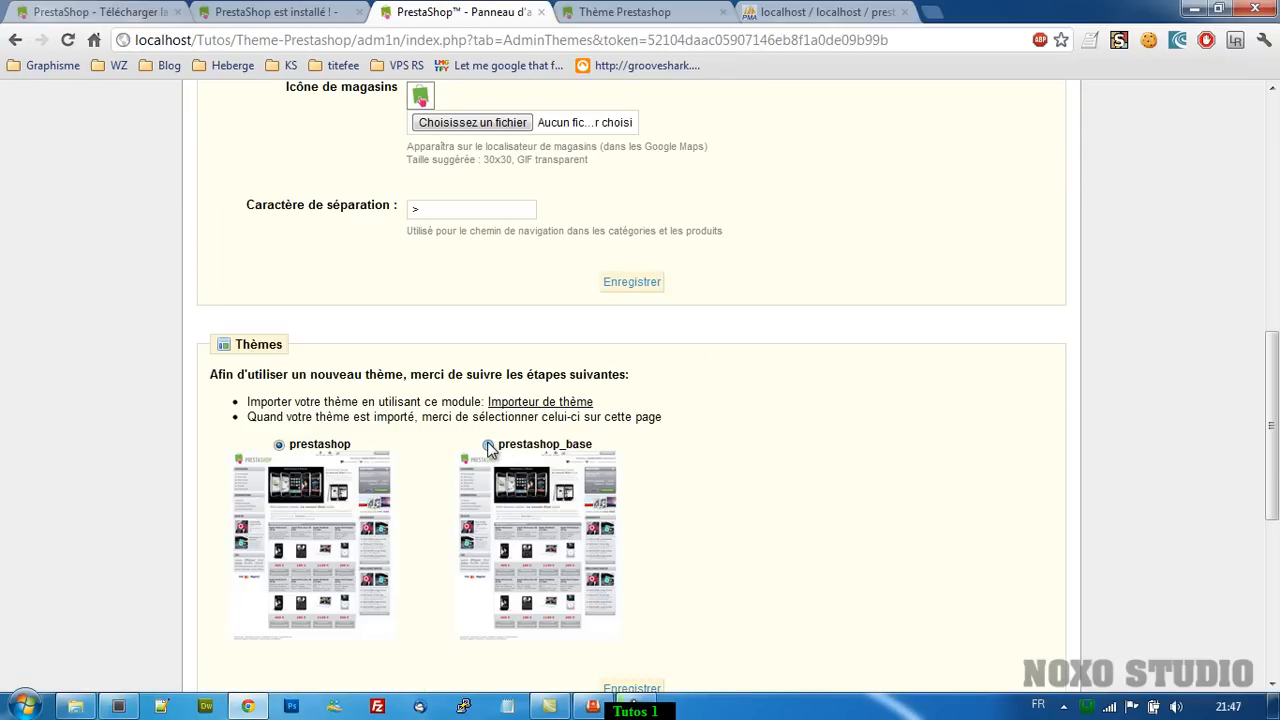
pyautogui.scroll(-5, 488, 444)
pyautogui.click(631, 196)
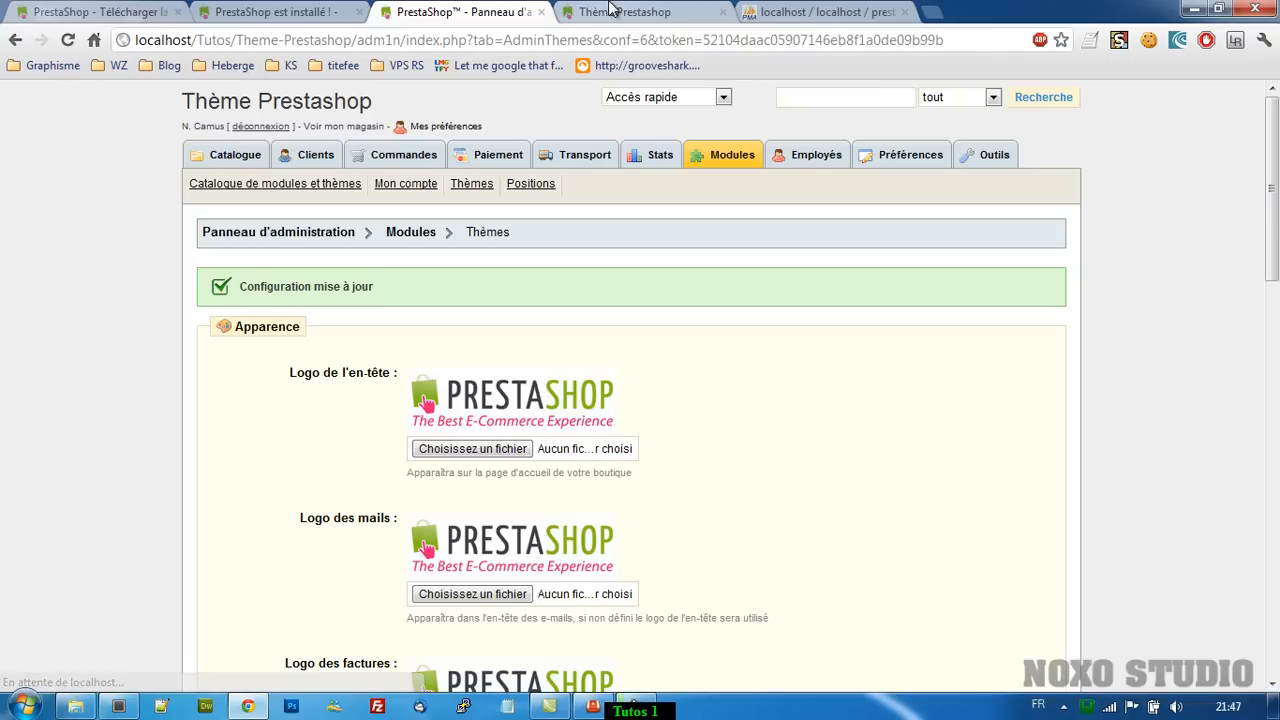
# Reload the storefront to see the default PrestaShop theme applied, then bring up Sublime Text.
pyautogui.click(612, 10)
pyautogui.press('F5')
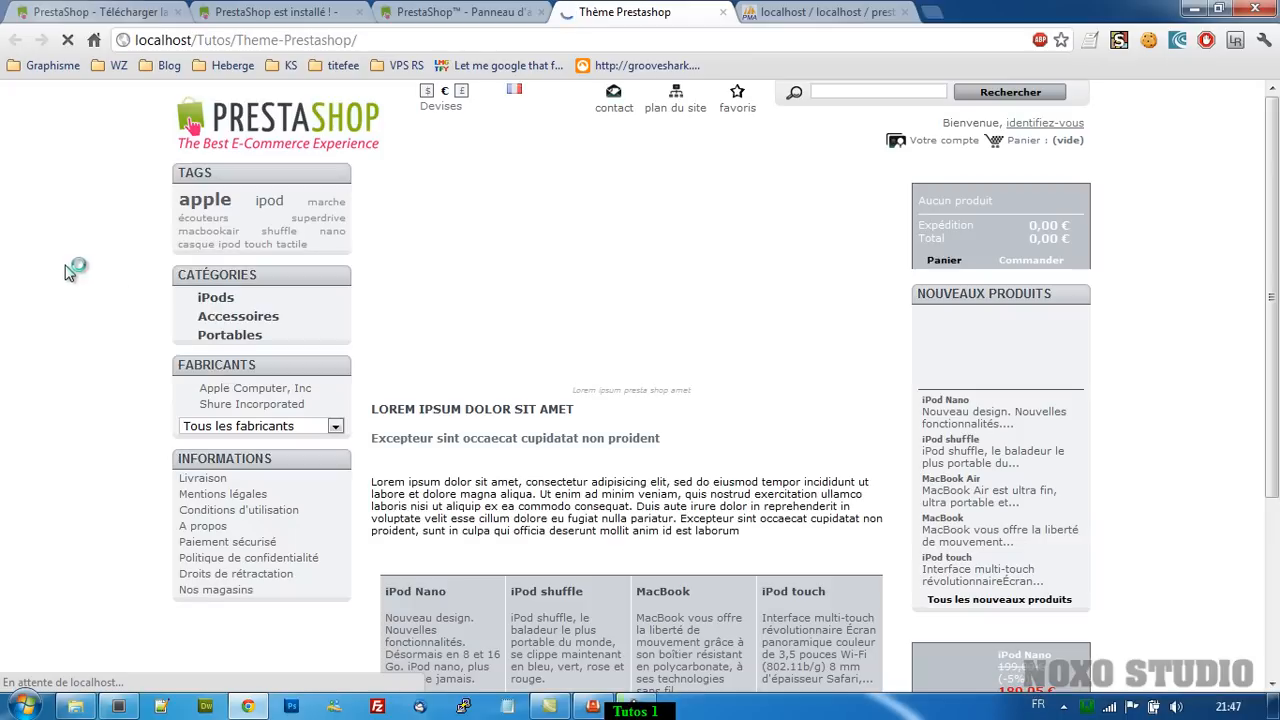
pyautogui.scroll(-3, 716, 290)
pyautogui.scroll(3, 720, 279)
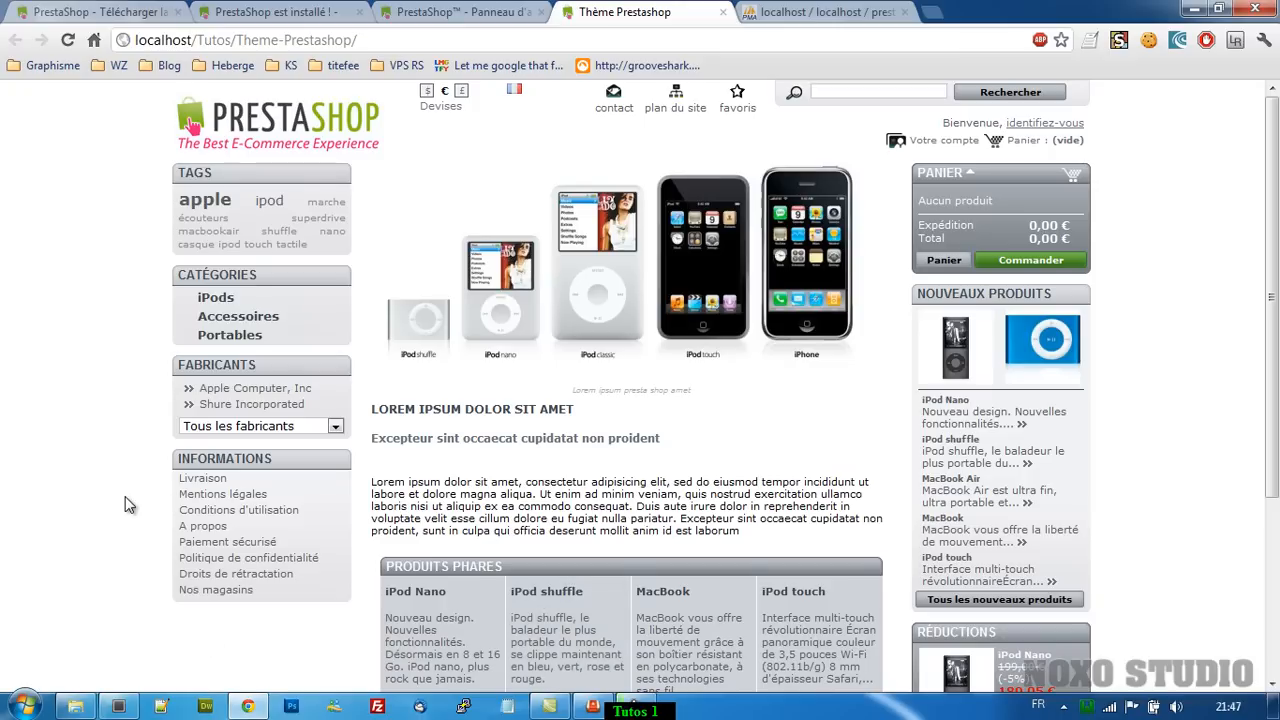
pyautogui.click(182, 631)
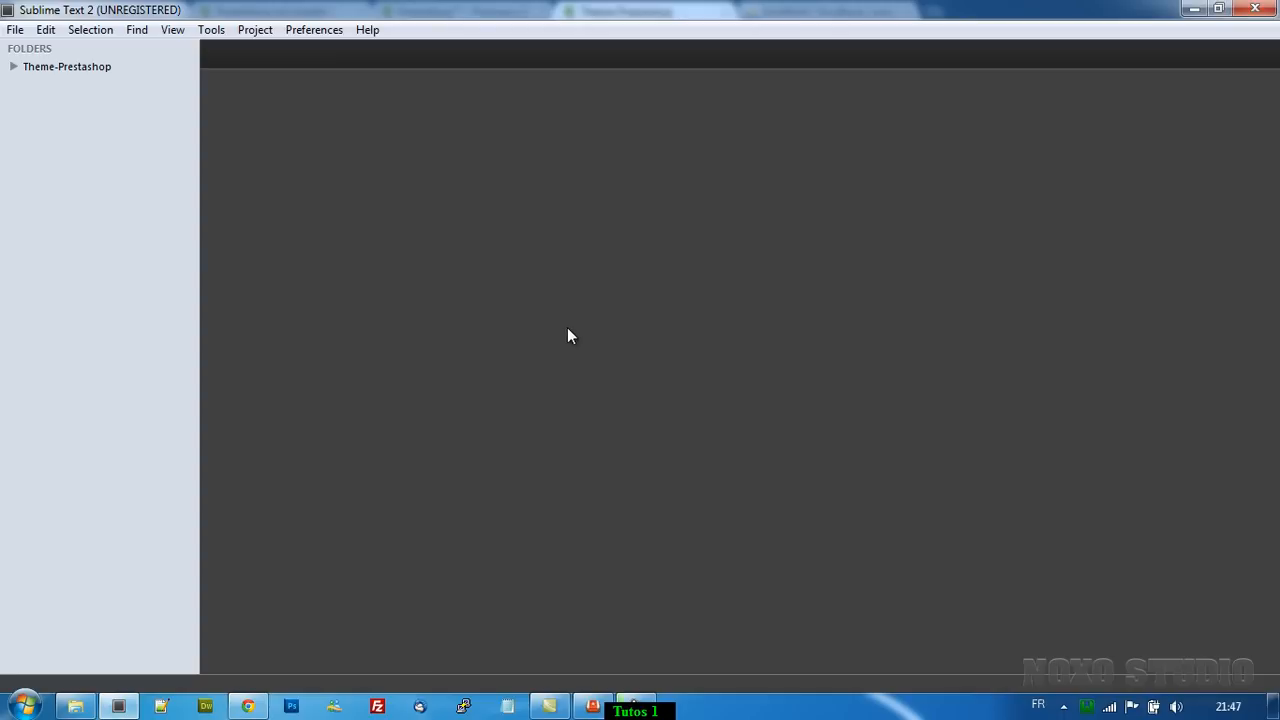
# Open Theme-Prestashop/config/smarty.config.inc.php and read through its Smarty compile settings.
pyautogui.click(15, 67)
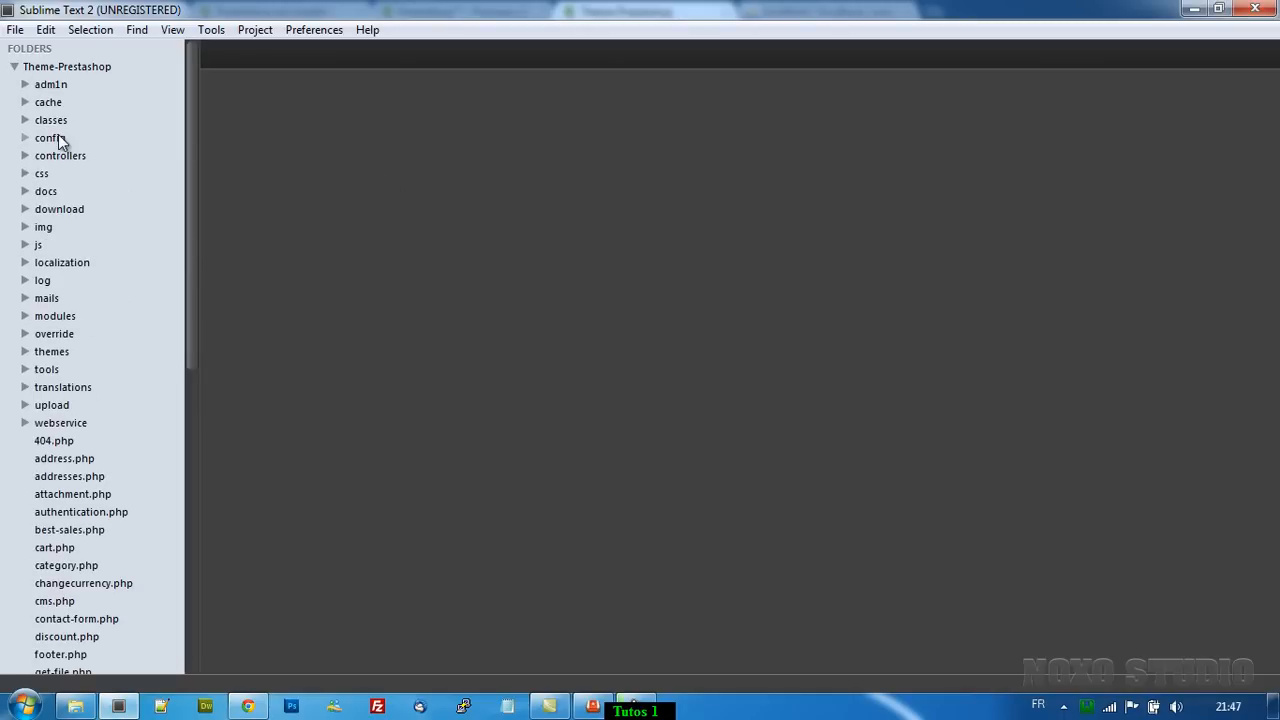
pyautogui.click(52, 138)
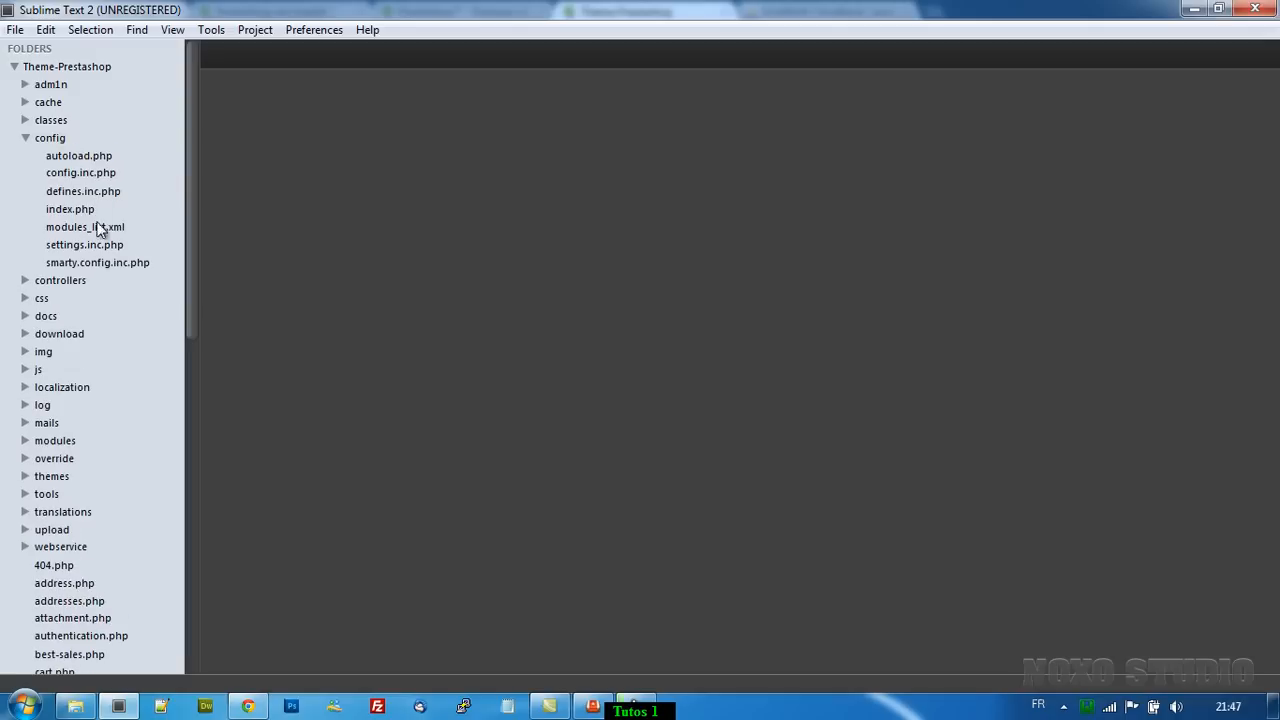
pyautogui.click(80, 262)
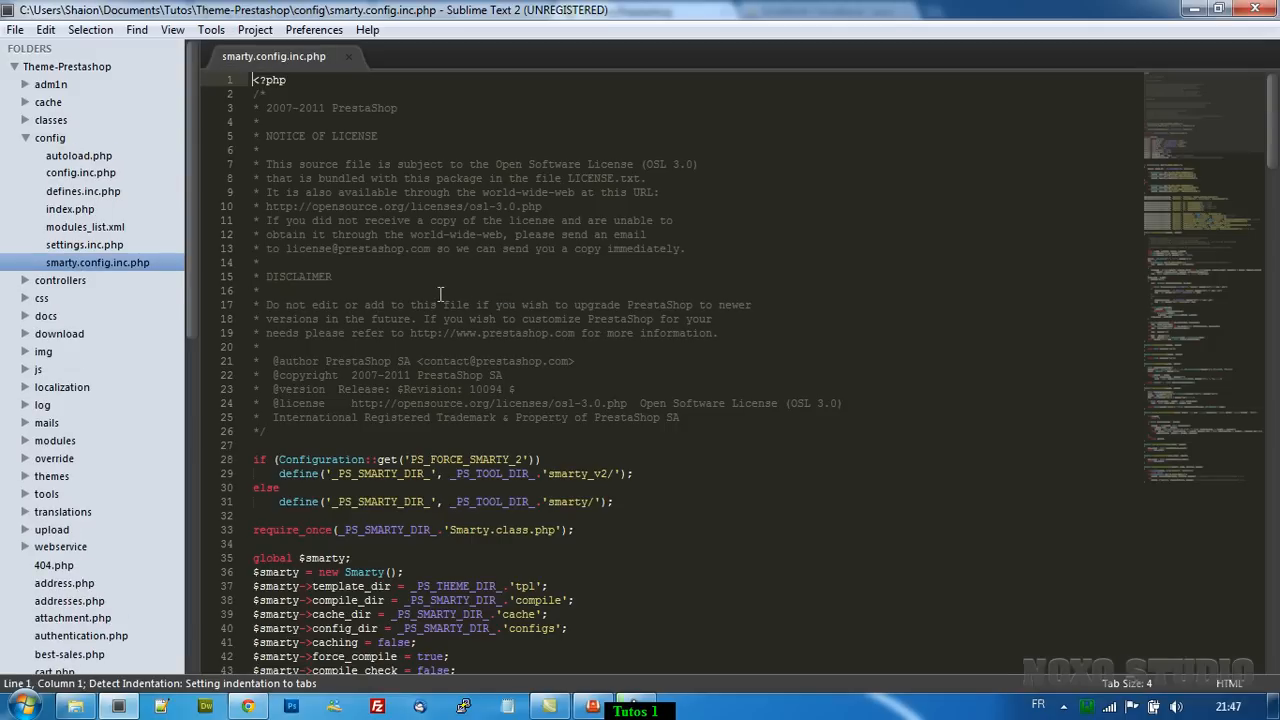
pyautogui.scroll(-12, 440, 293)
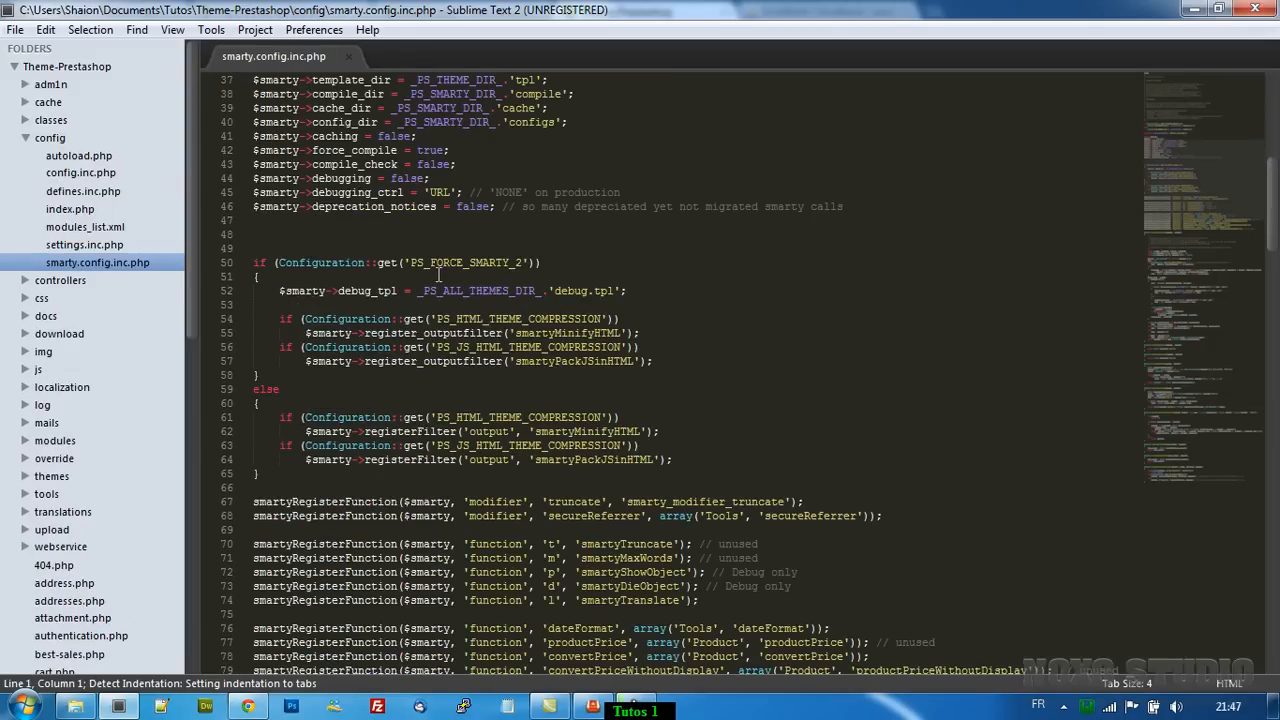
pyautogui.scroll(-4, 438, 275)
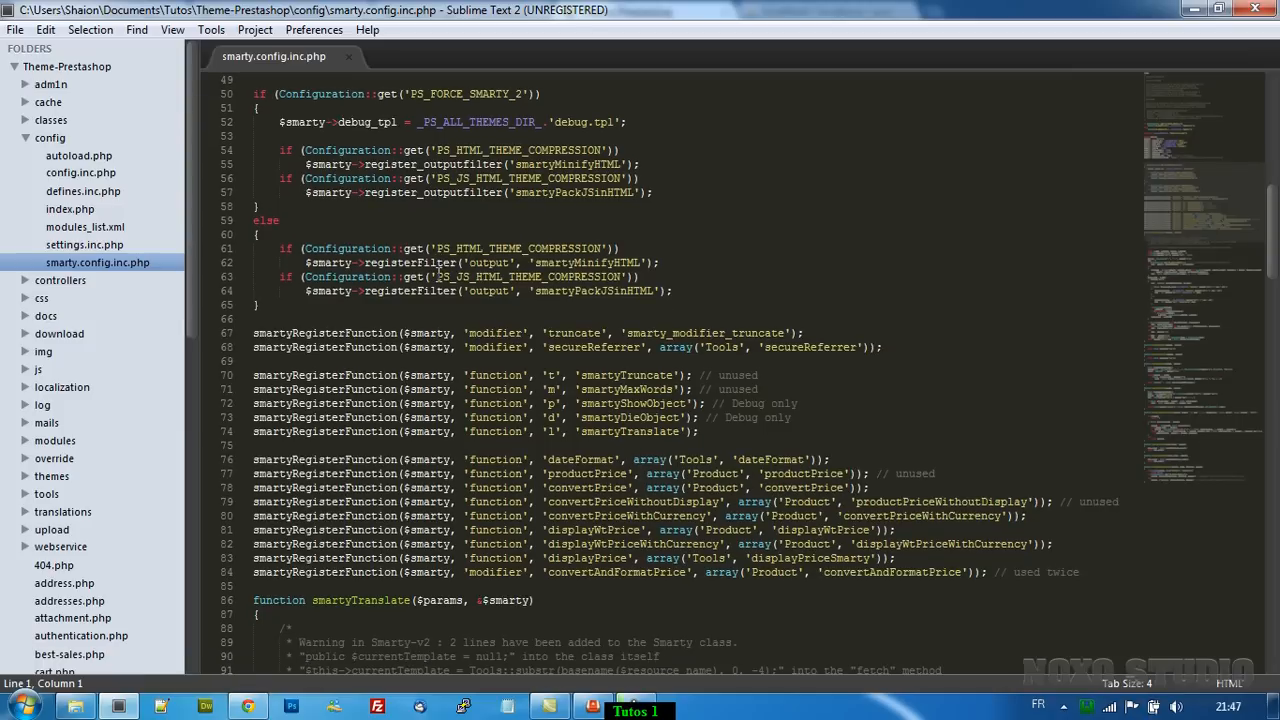
pyautogui.scroll(-18, 438, 275)
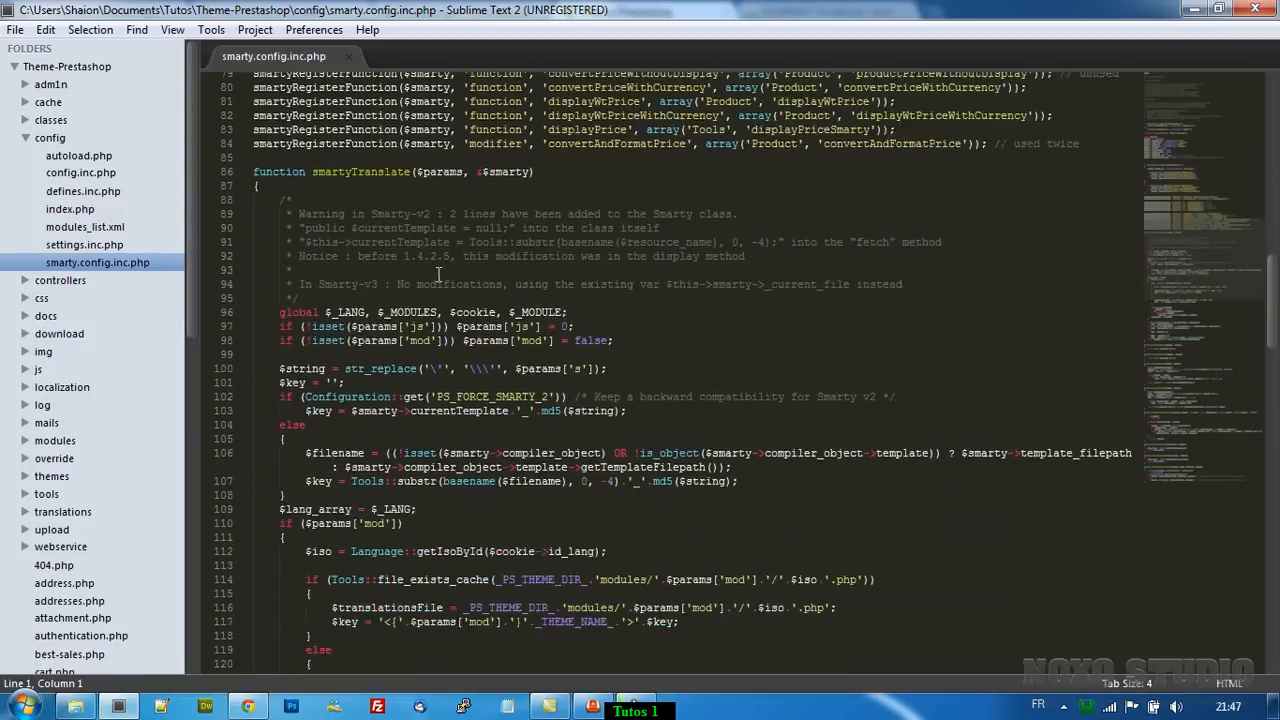
pyautogui.scroll(-20, 438, 275)
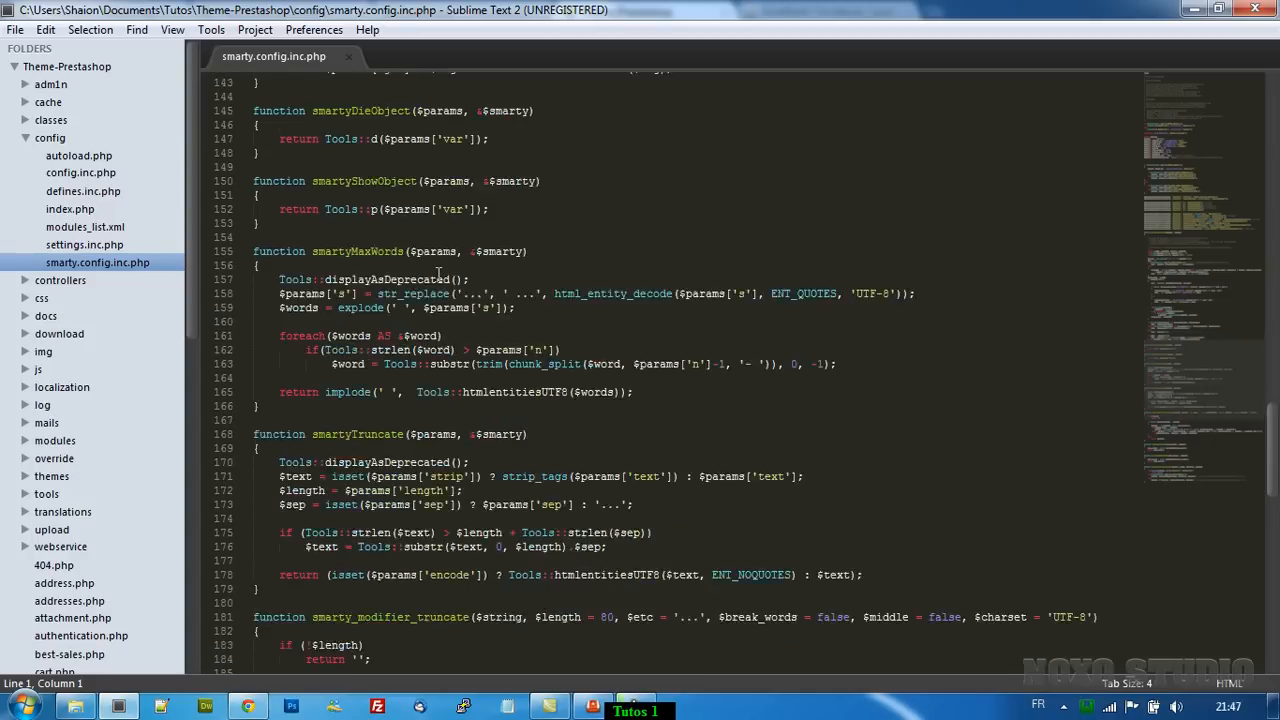
pyautogui.scroll(20, 438, 275)
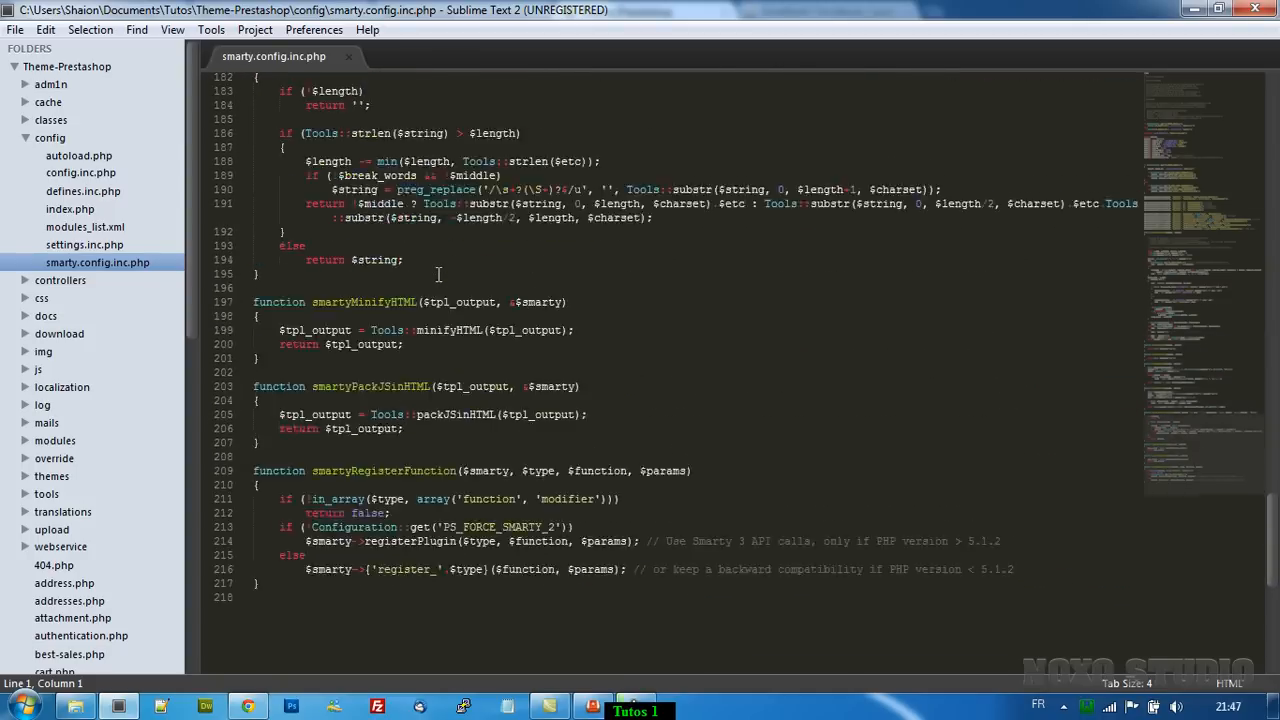
pyautogui.scroll(20, 425, 276)
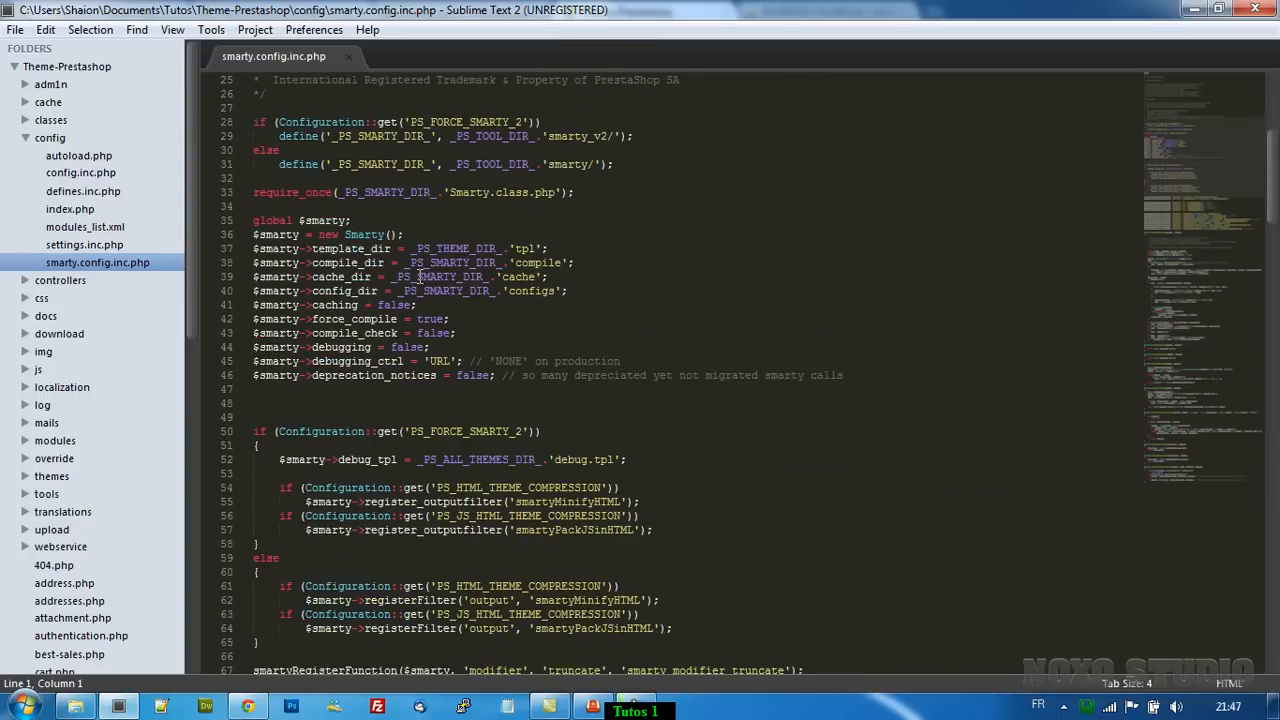
pyautogui.scroll(-2, 428, 290)
# Work on lines 42–43 so force_compile is true and compile_check is false.
pyautogui.moveTo(470, 459); pyautogui.dragTo(228, 446)
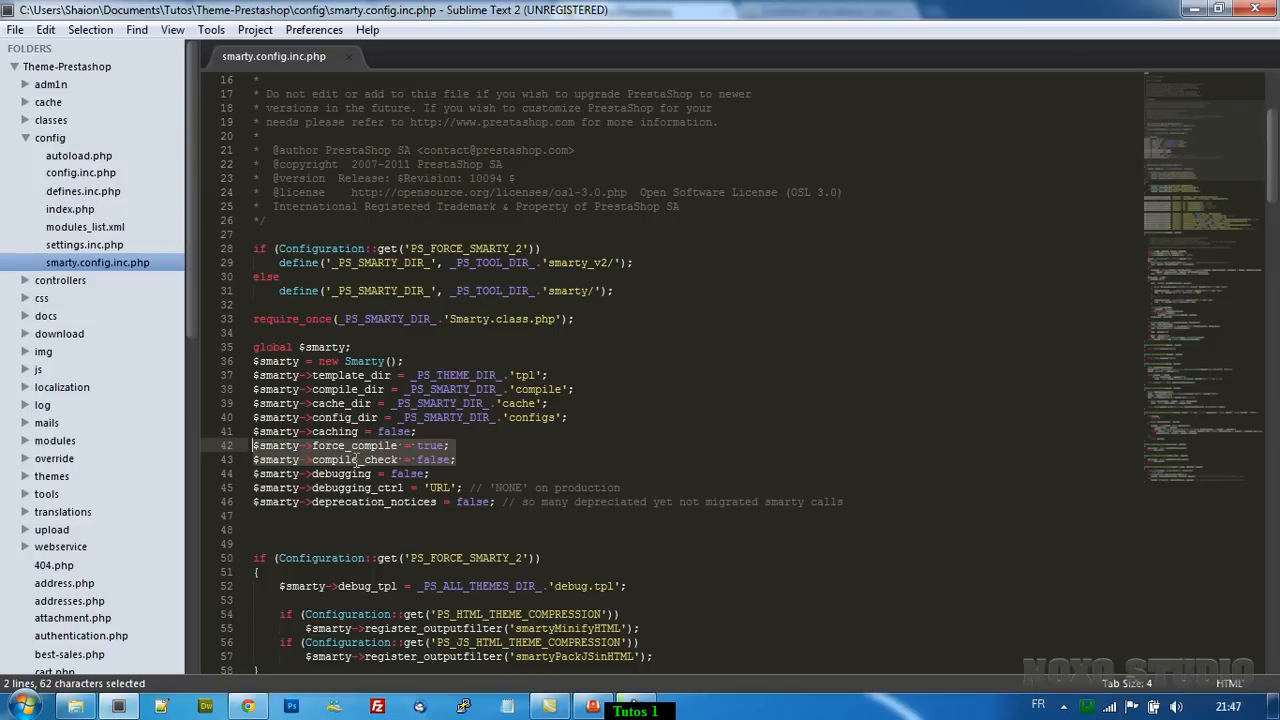
pyautogui.click(435, 459)
pyautogui.moveTo(472, 460); pyautogui.dragTo(245, 445)
pyautogui.moveTo(483, 462); pyautogui.dragTo(237, 460)
pyautogui.click(484, 464)
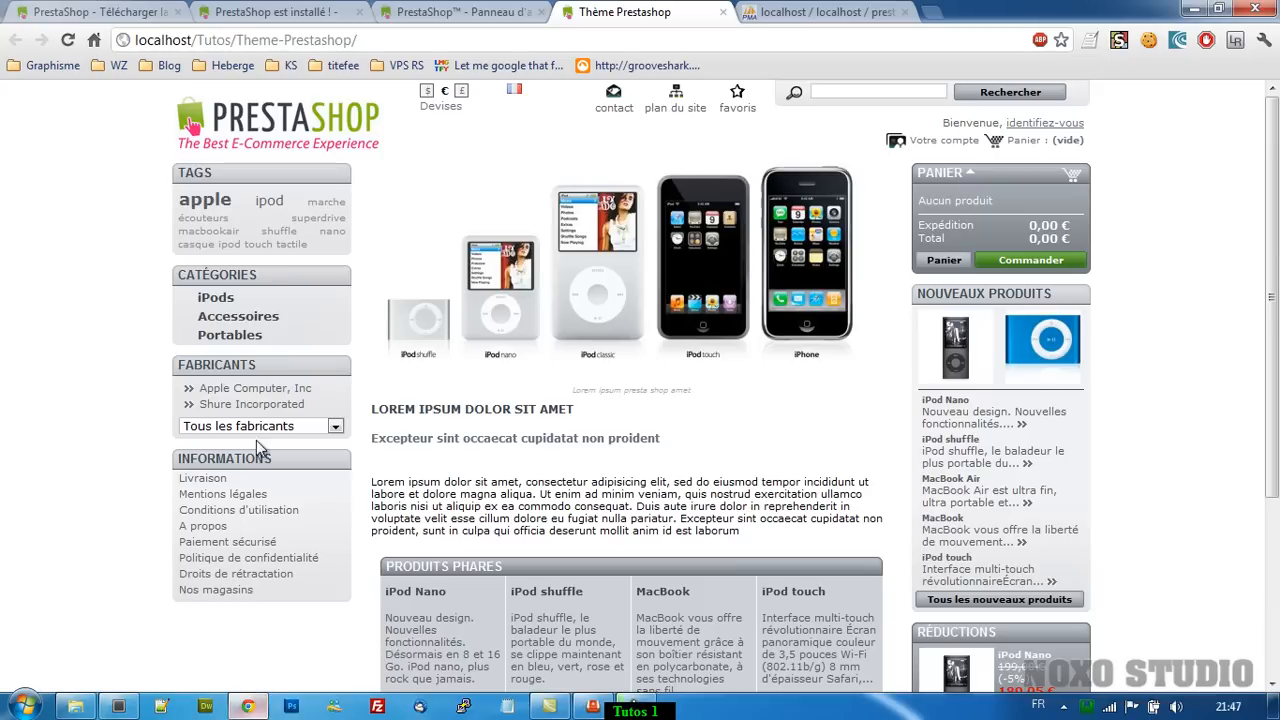
# Close the 'PrestaShop est installé' installation-complete tab in Chrome.
pyautogui.click(247, 706)
pyautogui.click(400, 11)
pyautogui.click(647, 12)
pyautogui.click(250, 10)
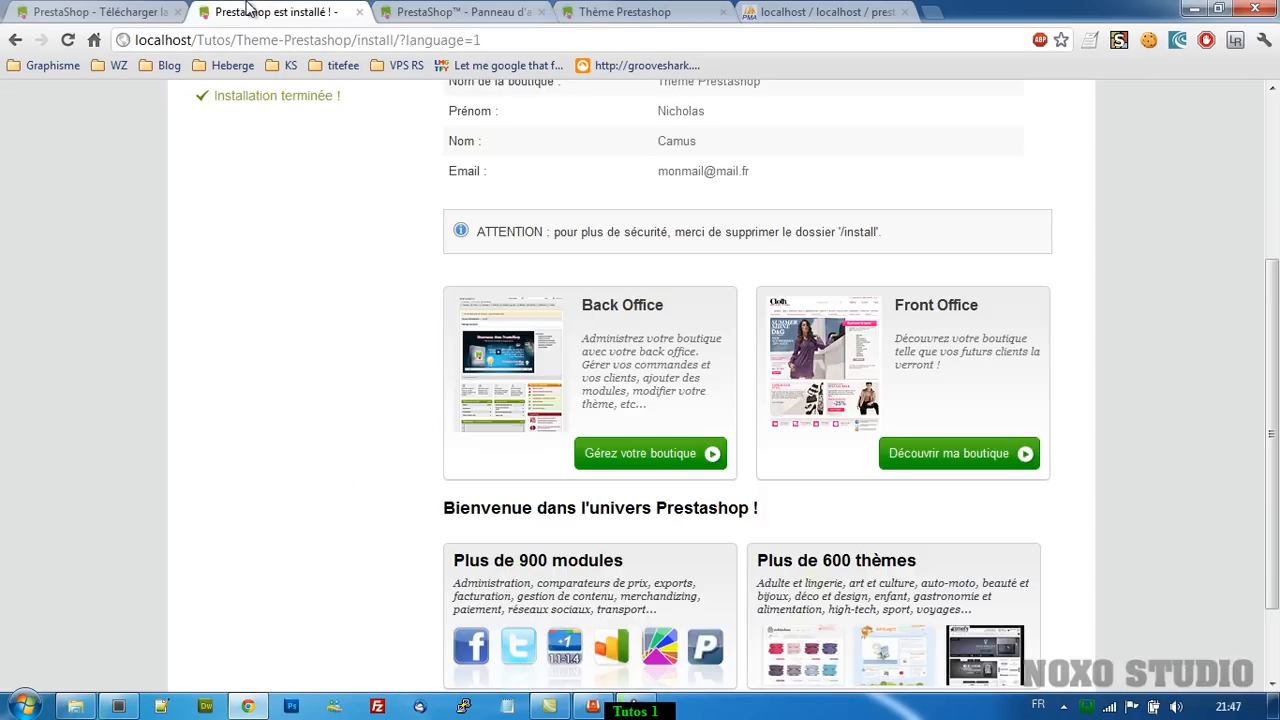
pyautogui.click(359, 12)
# Check the shop front and Thèmes tabs, then return to smarty.config.inc.php in Sublime Text.
pyautogui.click(410, 11)
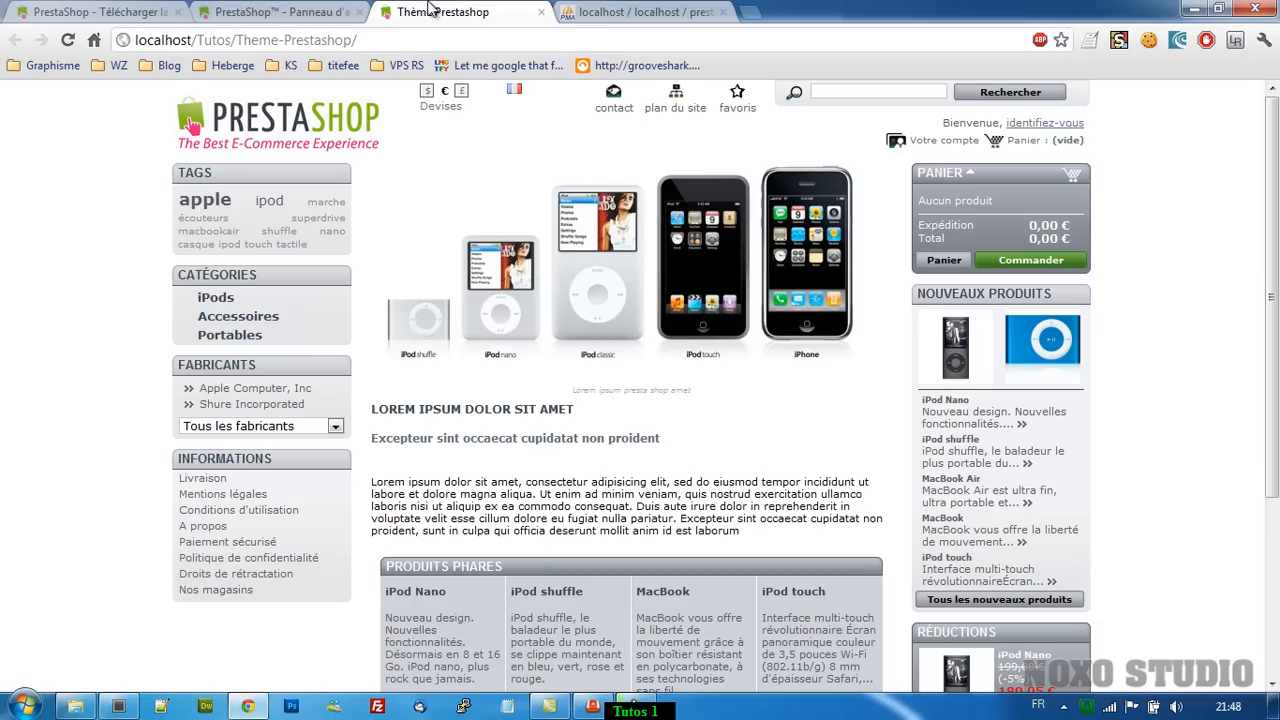
pyautogui.click(255, 12)
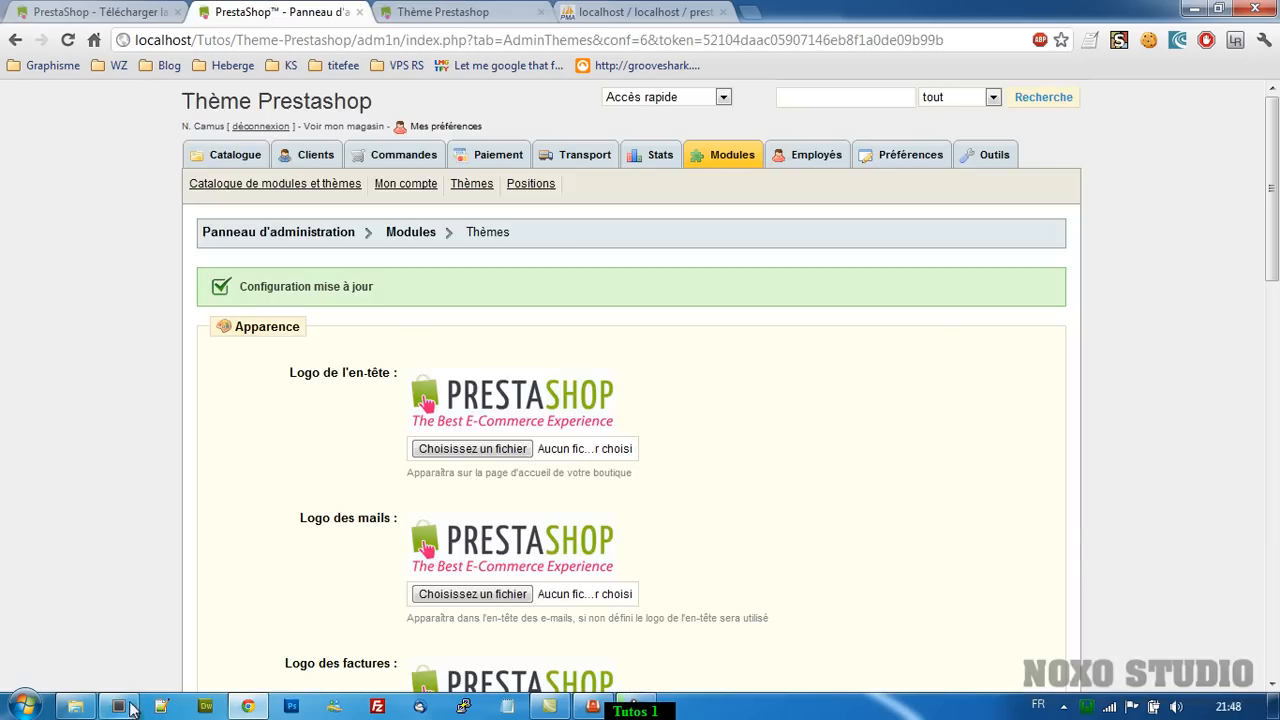
pyautogui.moveTo(118, 706)
pyautogui.click(228, 622)
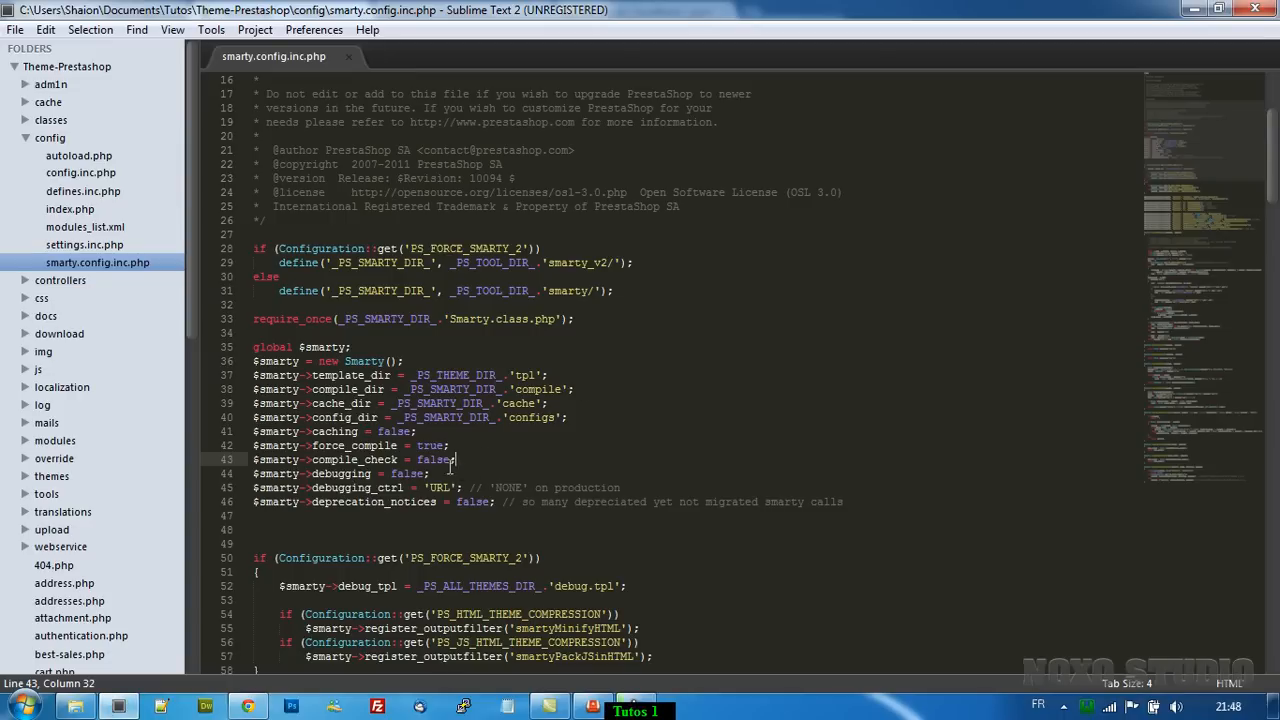
# Navigate Explorer to Theme-Prestashop\tools\smarty\compile.
pyautogui.click(93, 706)
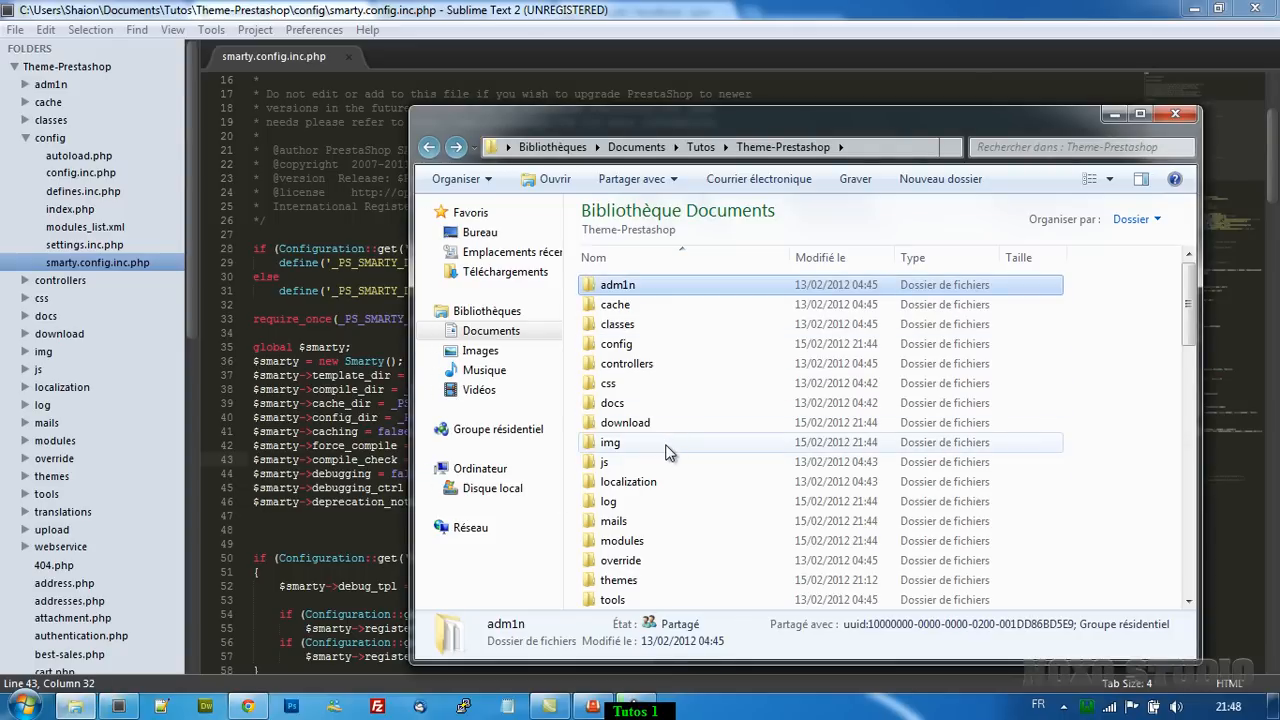
pyautogui.scroll(-1, 668, 452)
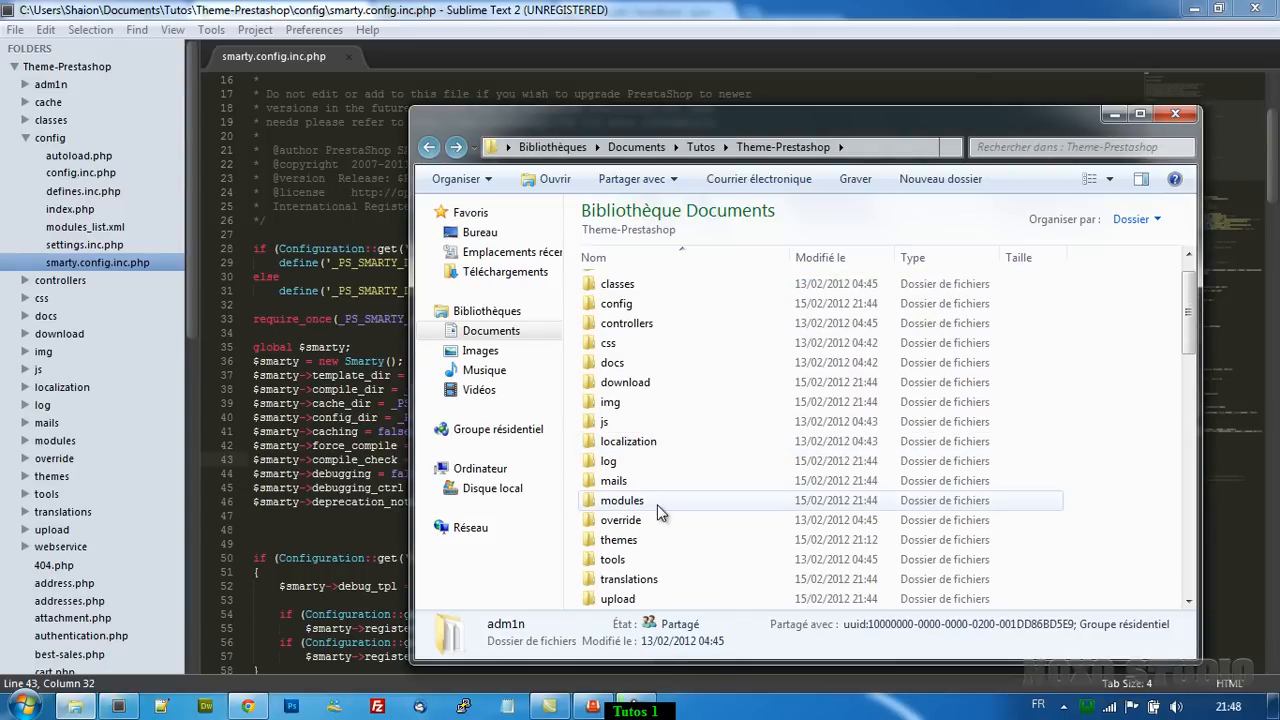
pyautogui.doubleClick(633, 561)
pyautogui.doubleClick(658, 440)
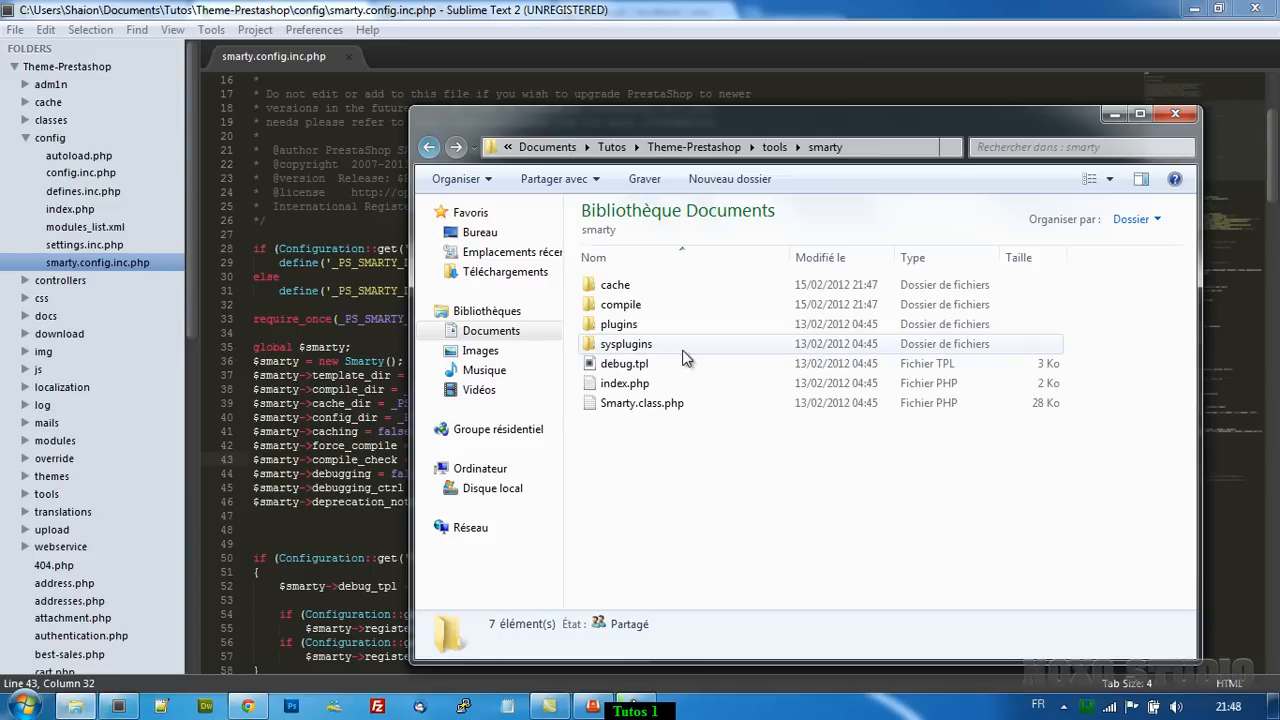
pyautogui.doubleClick(668, 312)
# Delete the 24 compiled PHP files, leaving only index.php in the compile folder.
pyautogui.click(665, 286)
pyautogui.scroll(-3, 655, 450)
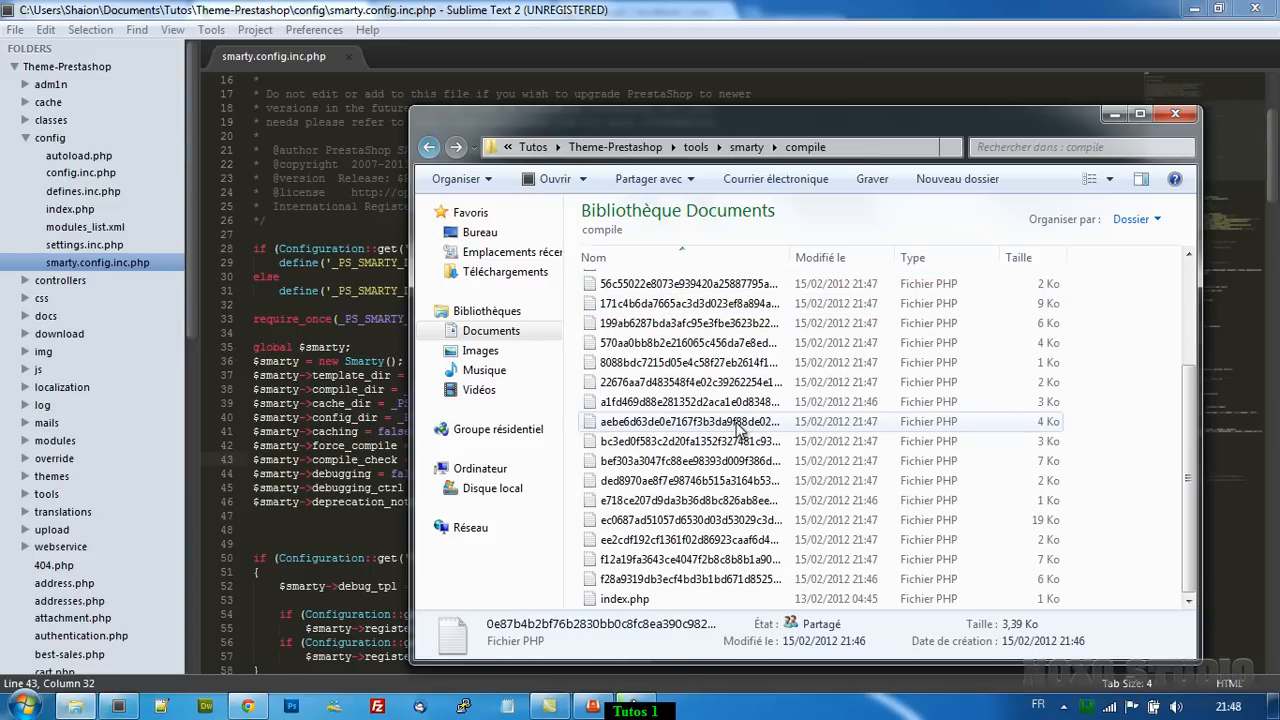
pyautogui.keyDown('shift'); pyautogui.click(645, 579); pyautogui.keyUp('shift')
pyautogui.press('Delete')
pyautogui.press('Escape')
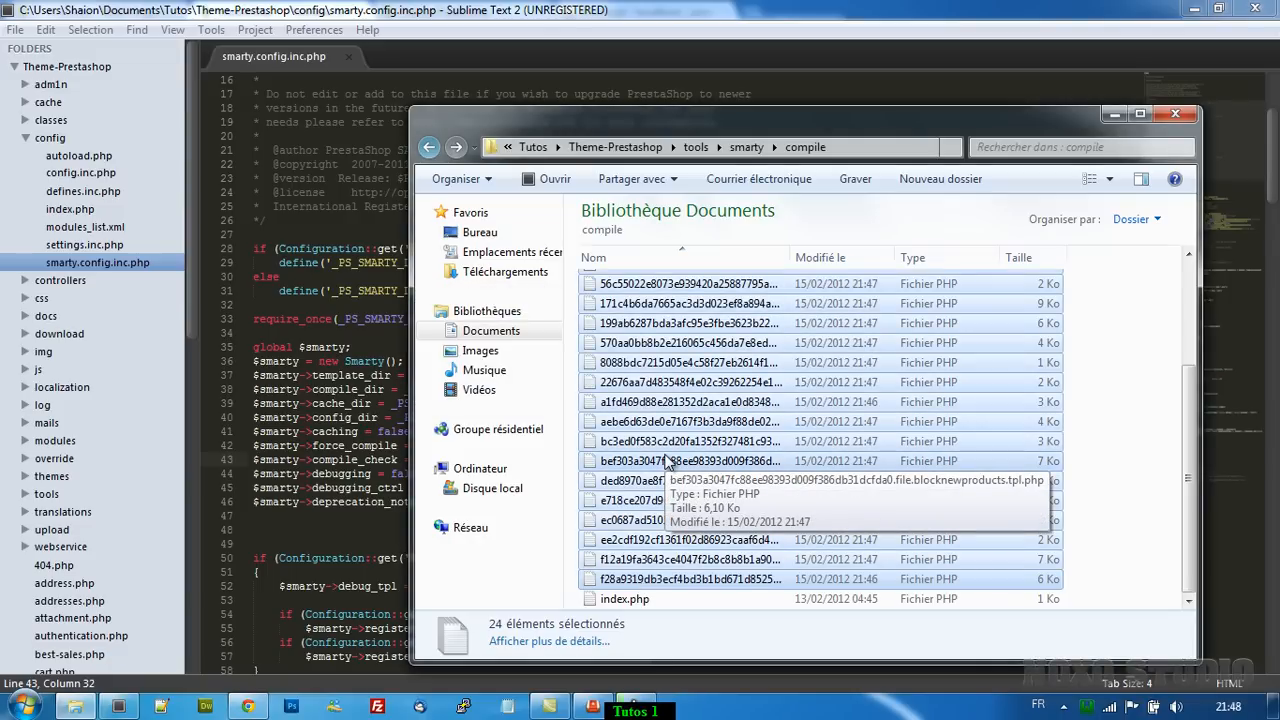
pyautogui.press('BackSpace')
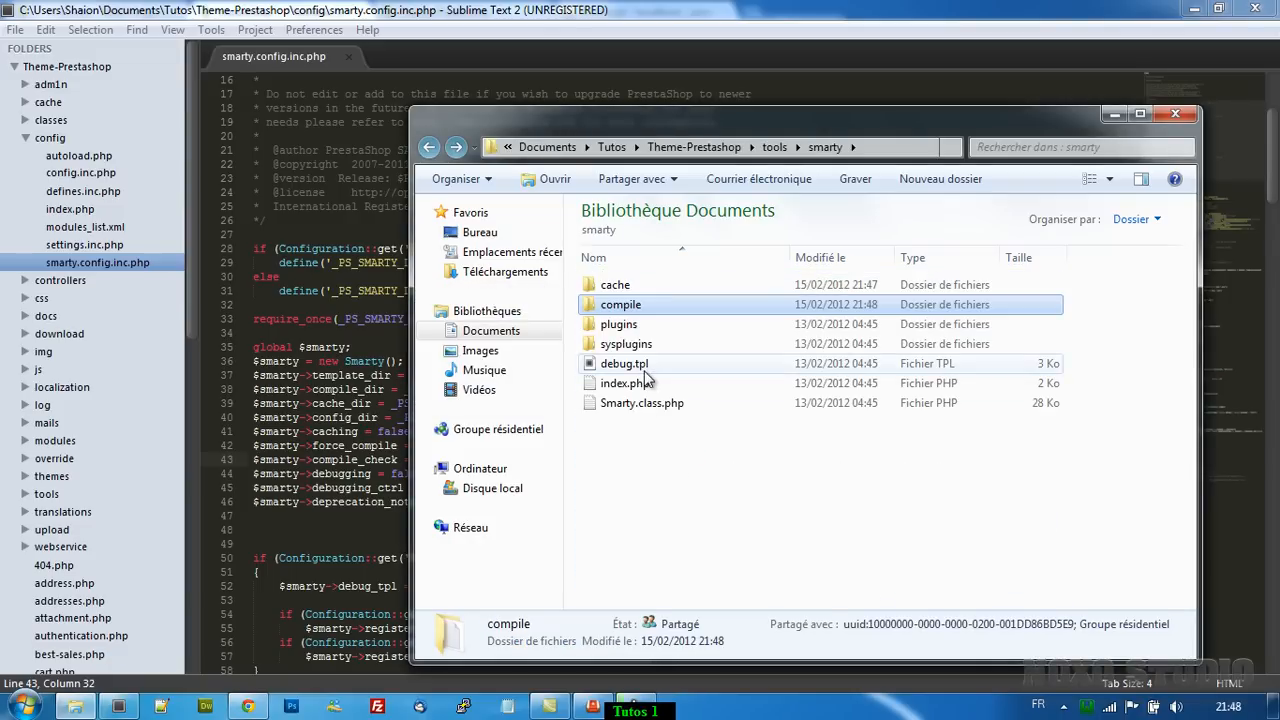
# Confirm tools\smarty_v2\compile contains only index.php.
pyautogui.press('BackSpace')
pyautogui.doubleClick(622, 470)
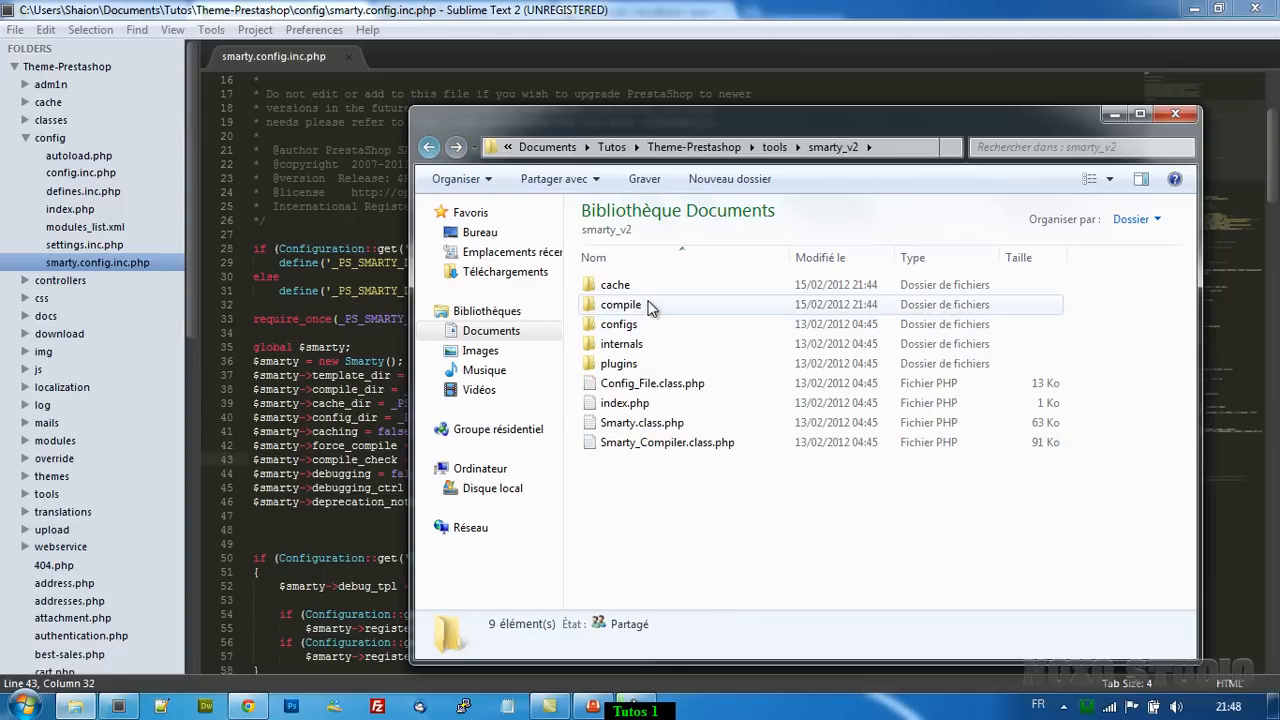
pyautogui.doubleClick(647, 307)
pyautogui.press('BackSpace')
pyautogui.press('BackSpace')
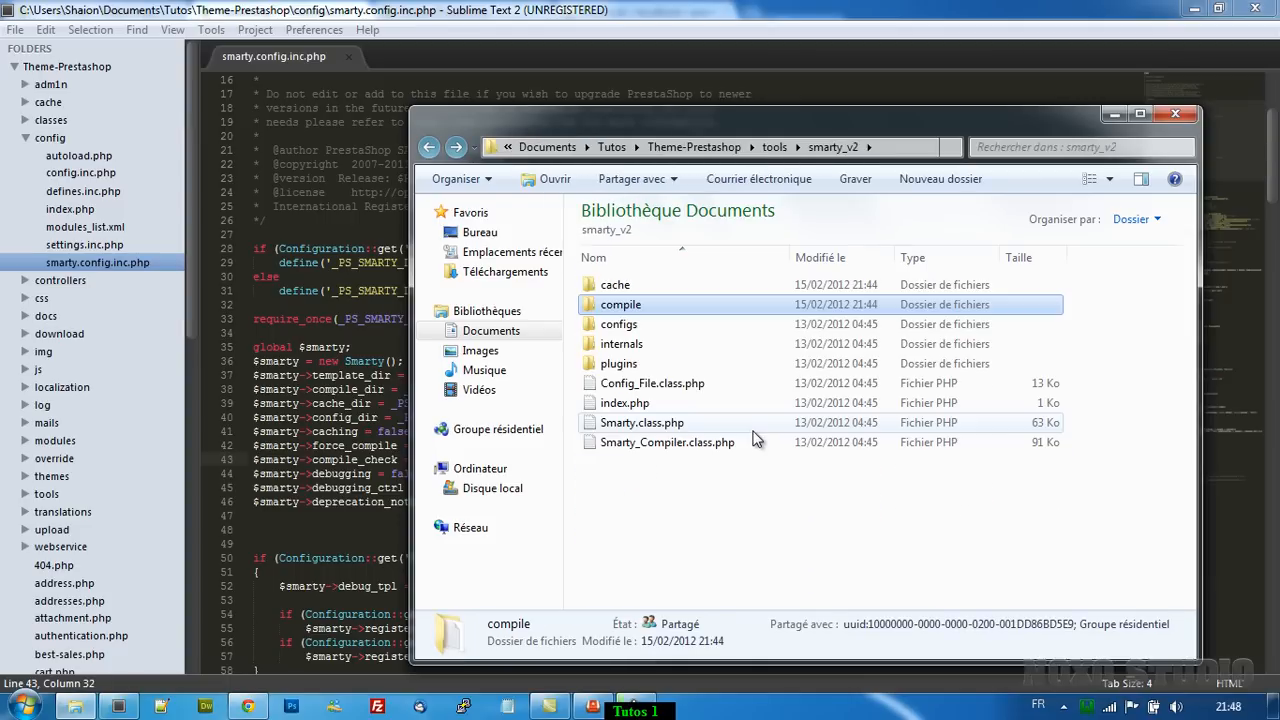
# Close the Explorer window and scroll through the rest of smarty.config.inc.php.
pyautogui.click(1177, 115)
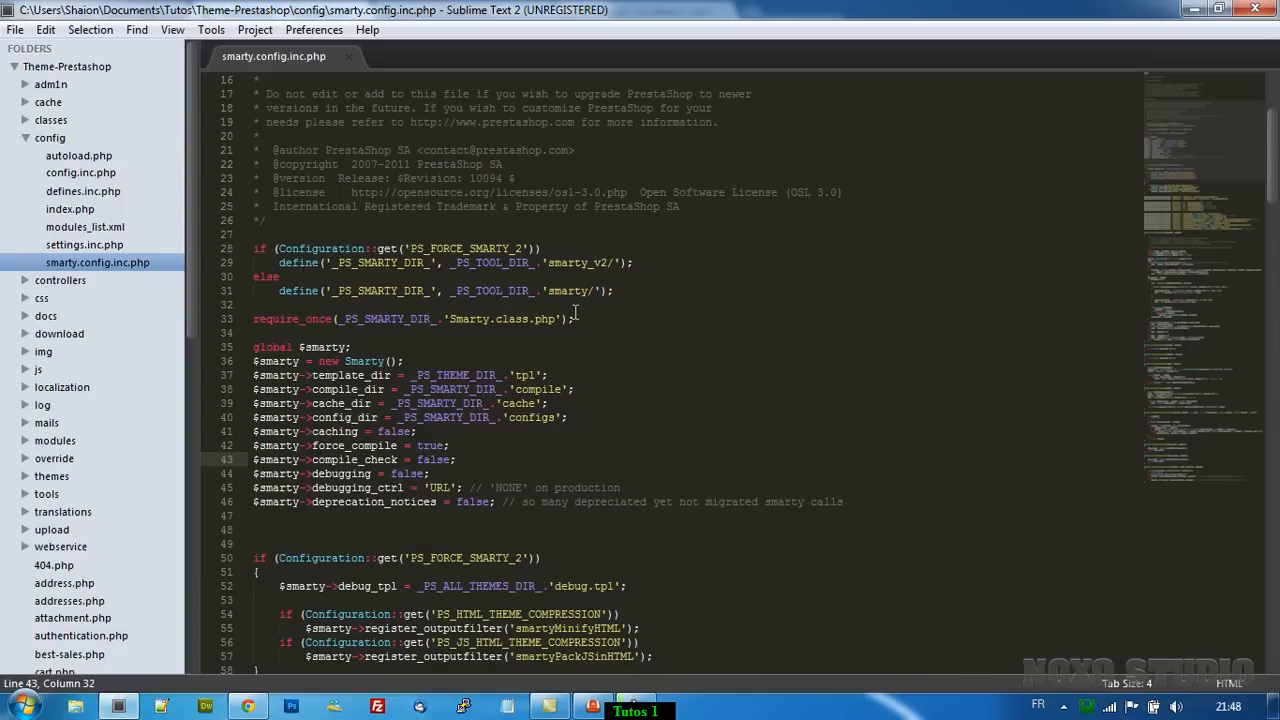
pyautogui.scroll(-4, 650, 352)
pyautogui.scroll(-5, 649, 355)
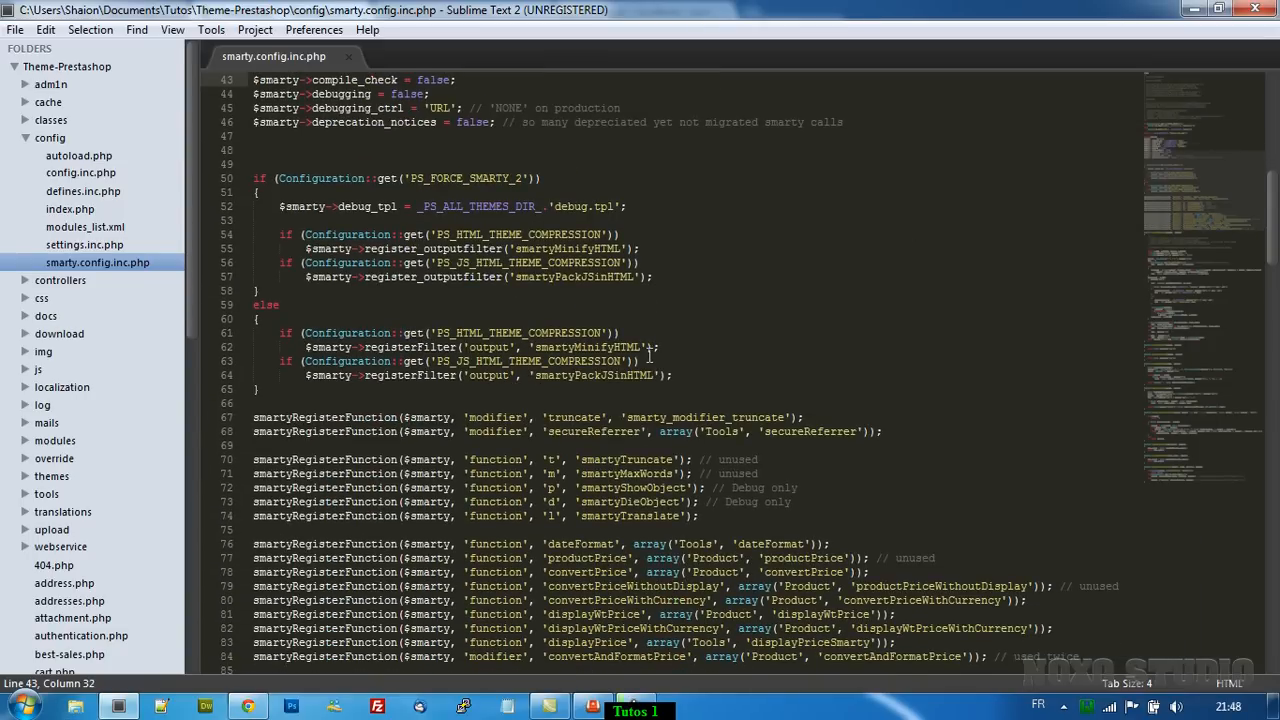
pyautogui.scroll(-7, 649, 355)
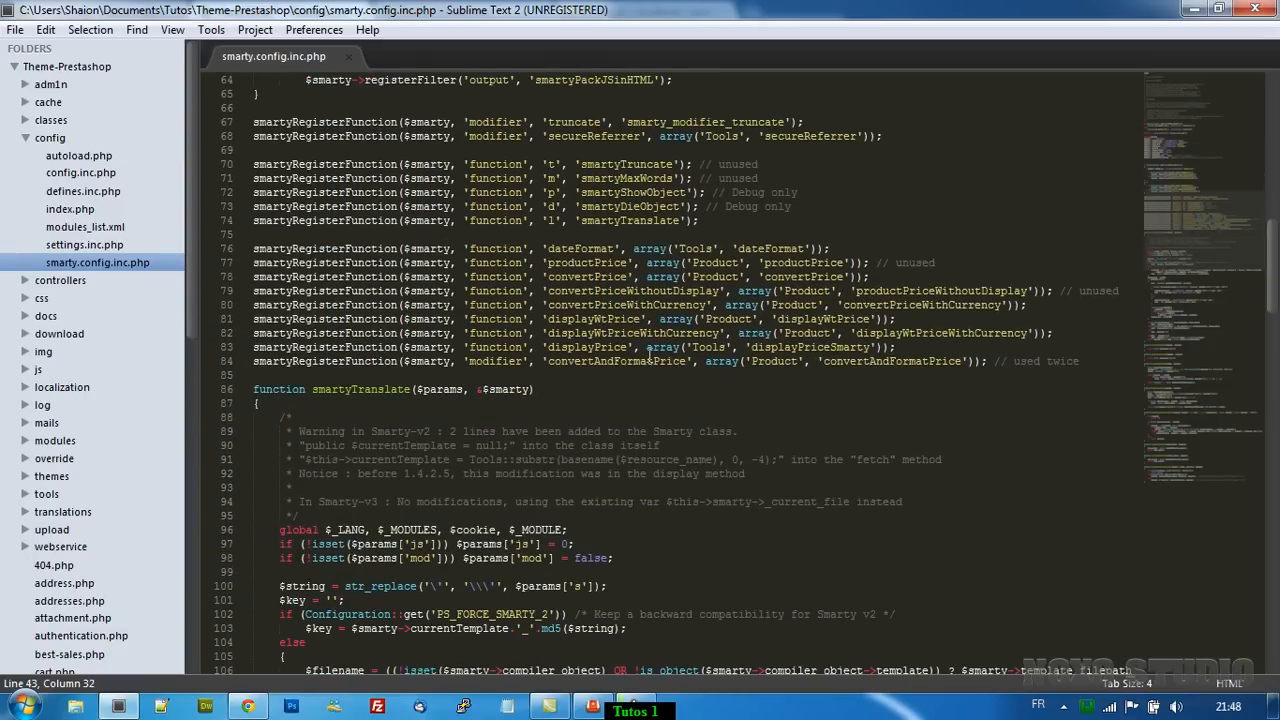
pyautogui.scroll(-11, 649, 355)
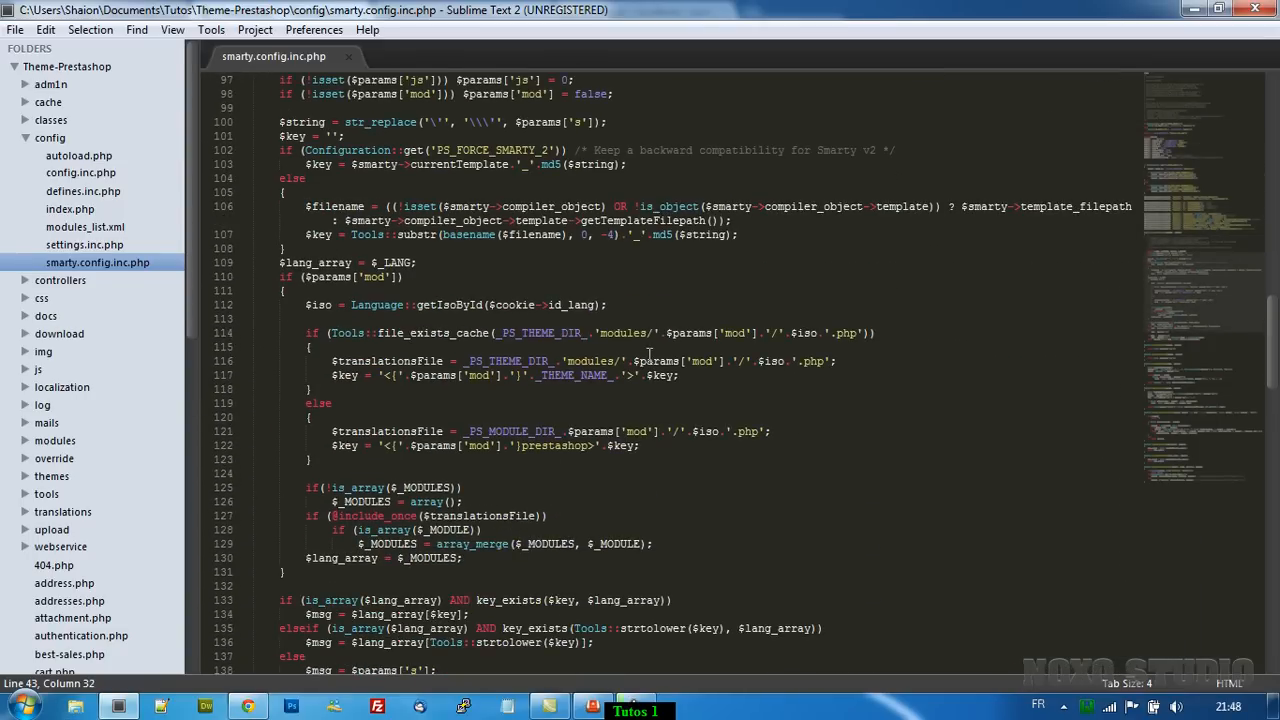
pyautogui.scroll(-5, 649, 354)
pyautogui.scroll(8, 649, 354)
# Close smarty.config.inc.php, collapse the config folder, and bring the browser forward.
pyautogui.click(349, 57)
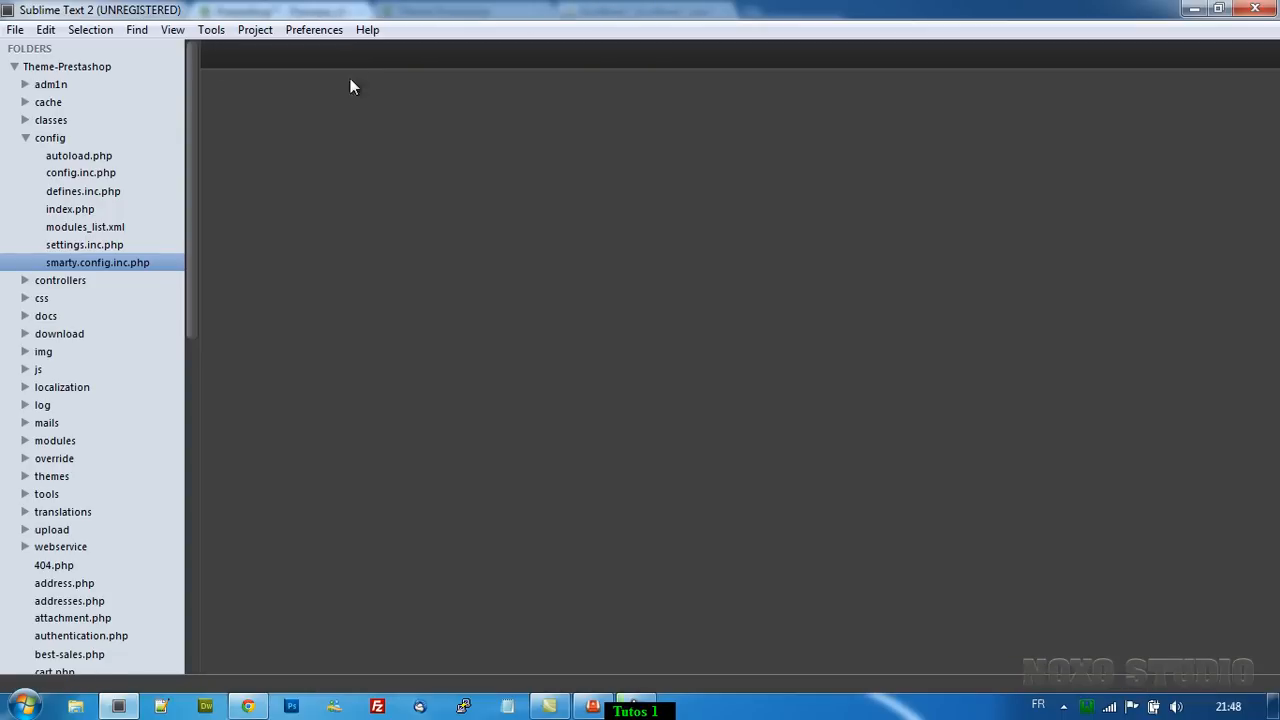
pyautogui.click(27, 138)
pyautogui.click(250, 704)
# Reload the Thème Prestashop shop front to confirm it stays styled, then review the back-office Thèmes page.
pyautogui.hotkey('ctrl', 'Tab')
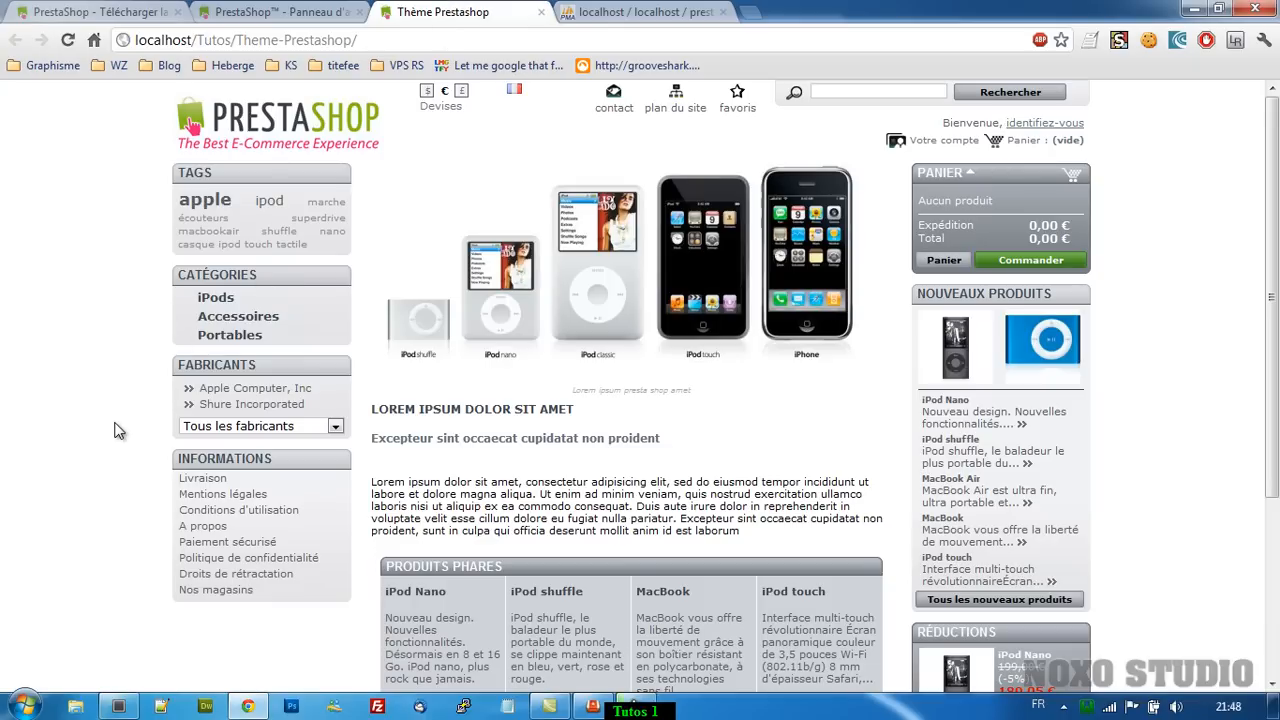
pyautogui.press('F5')
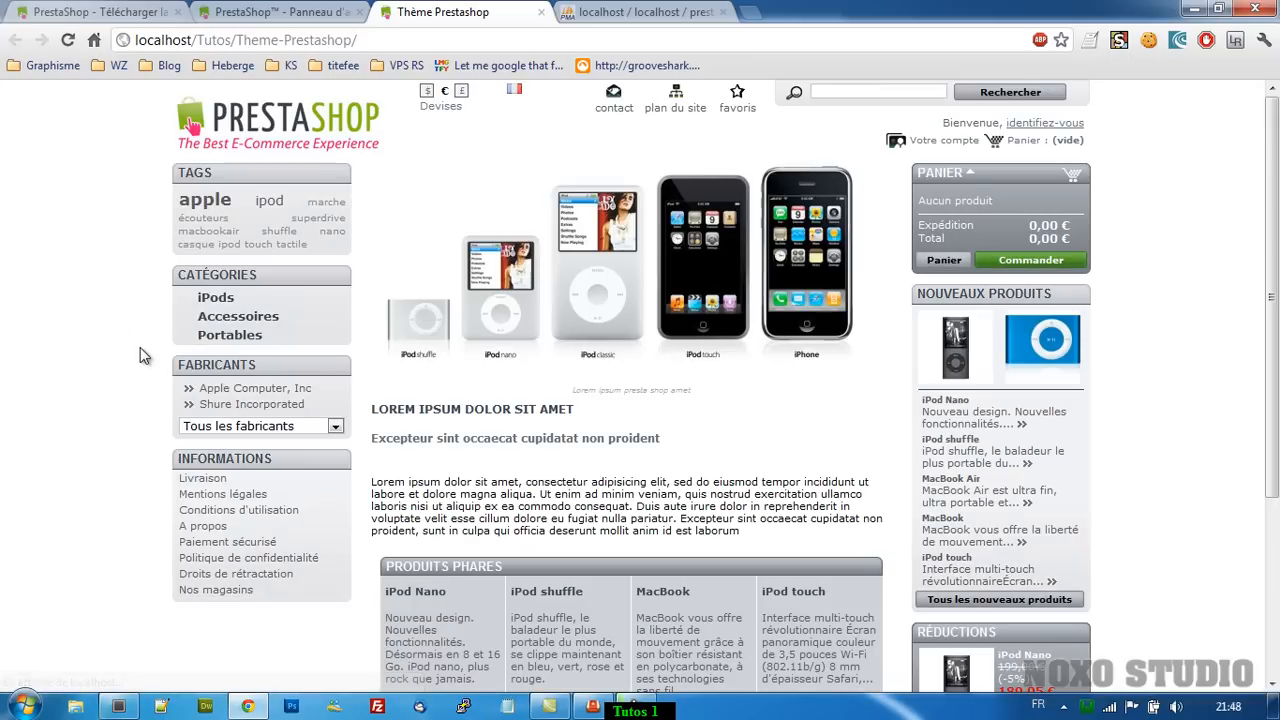
pyautogui.scroll(-3, 140, 347)
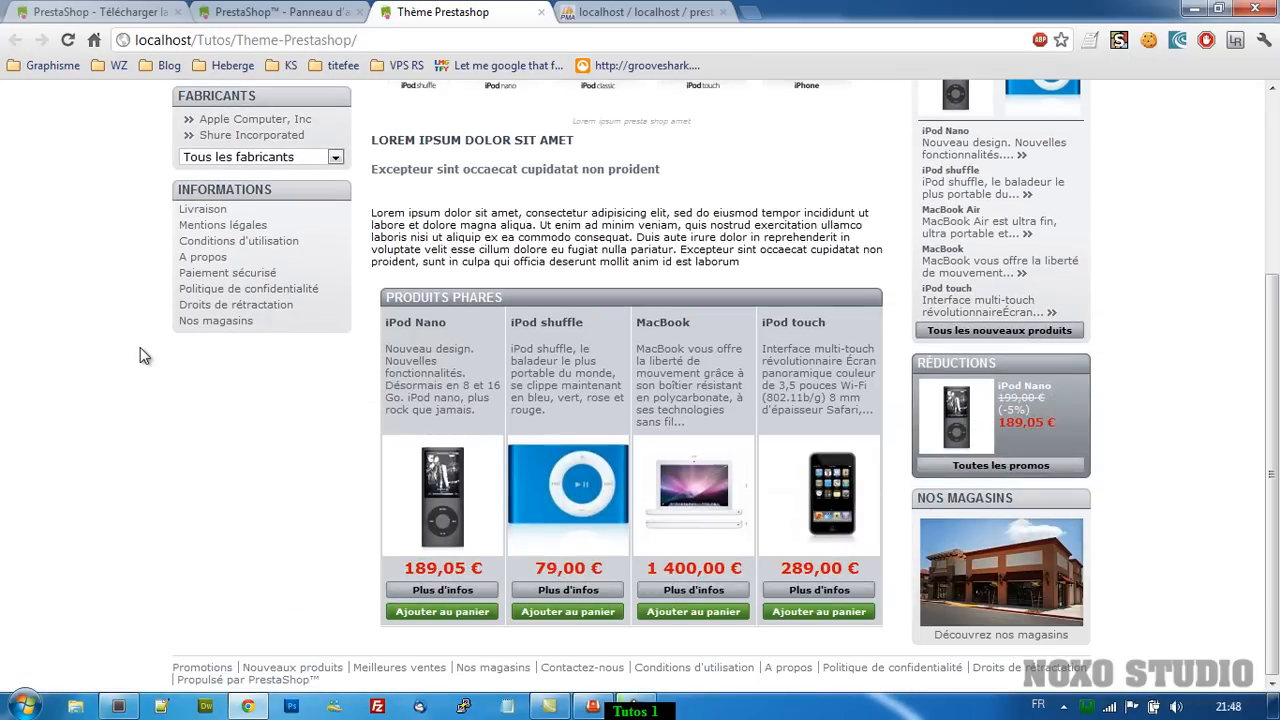
pyautogui.scroll(3, 140, 355)
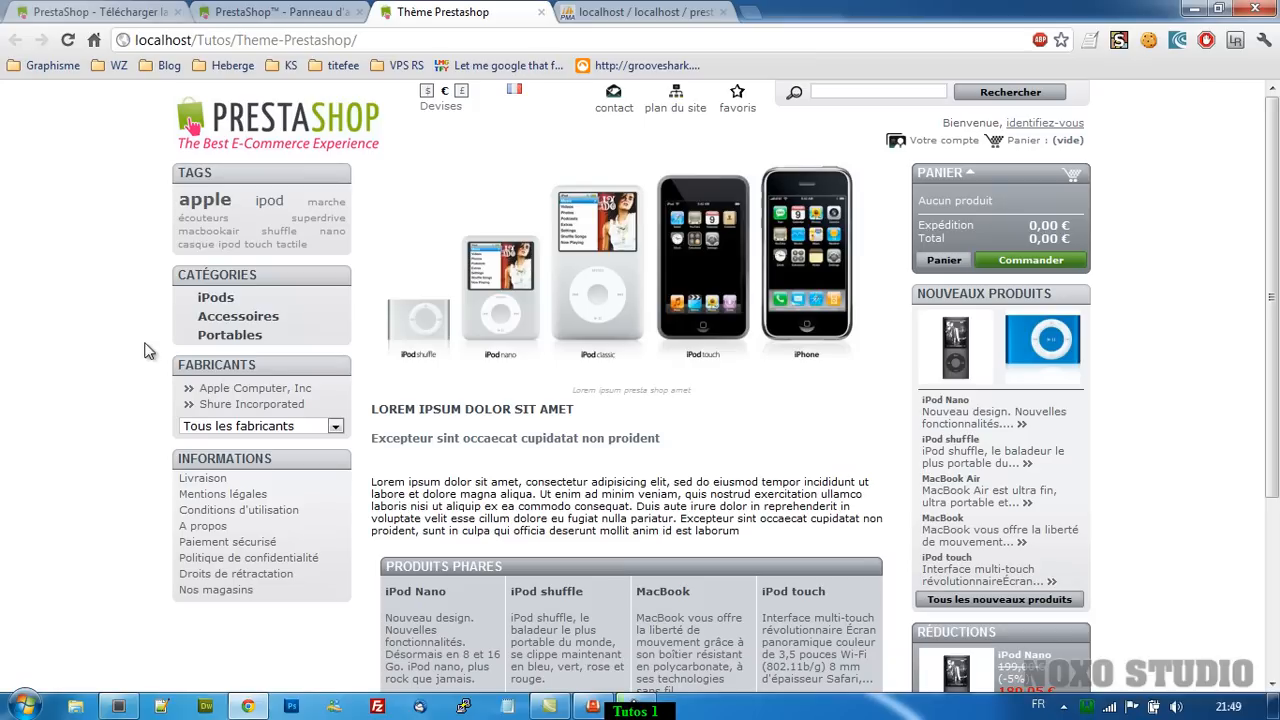
pyautogui.click(320, 12)
pyautogui.scroll(-13, 122, 206)
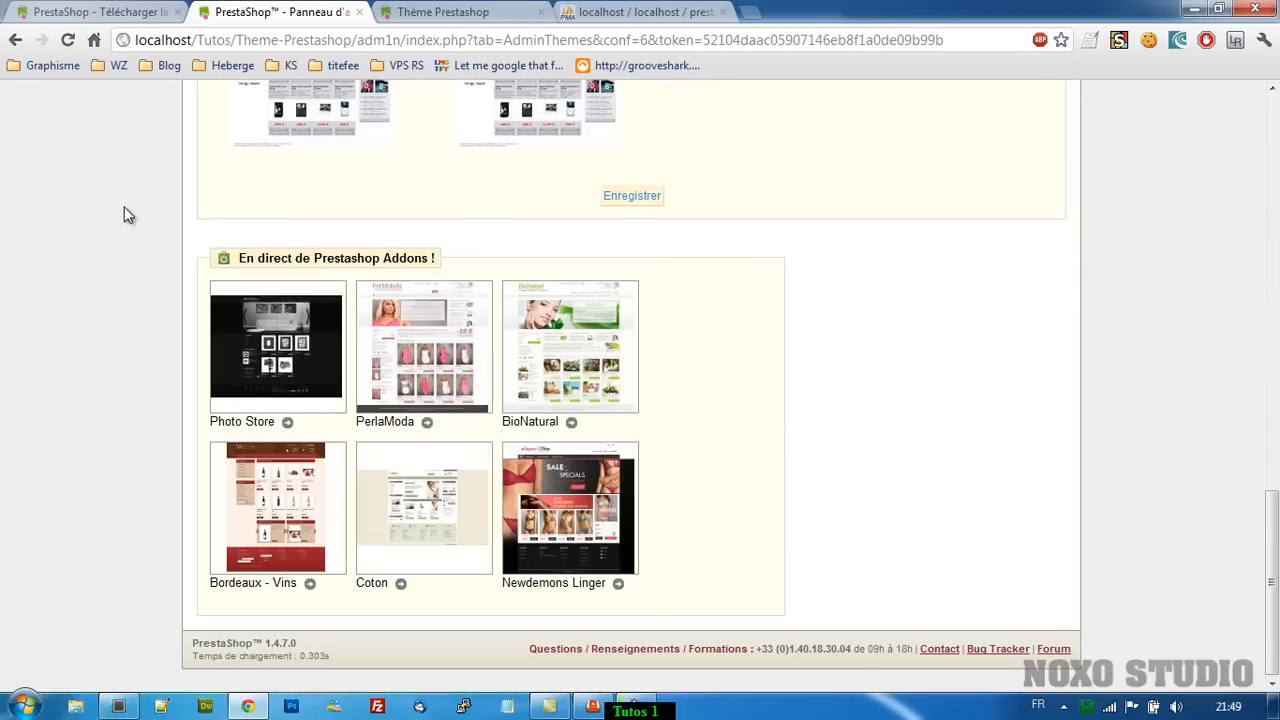
pyautogui.scroll(13, 124, 214)
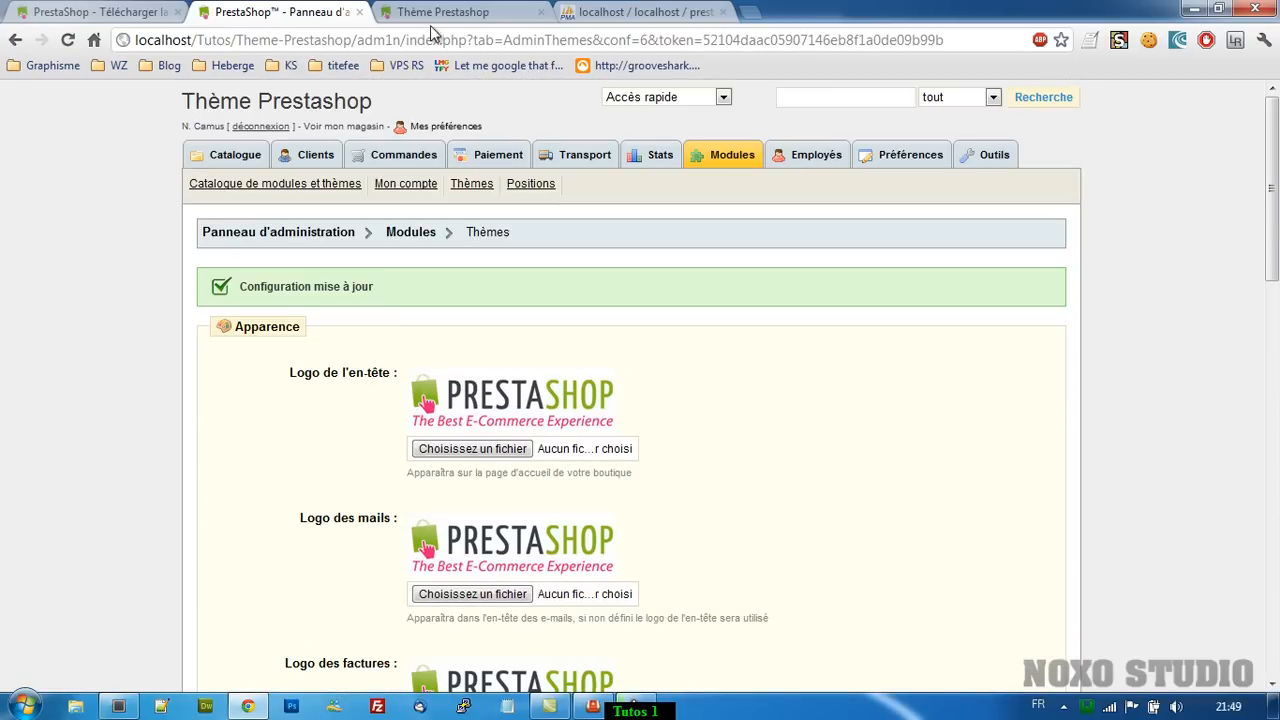